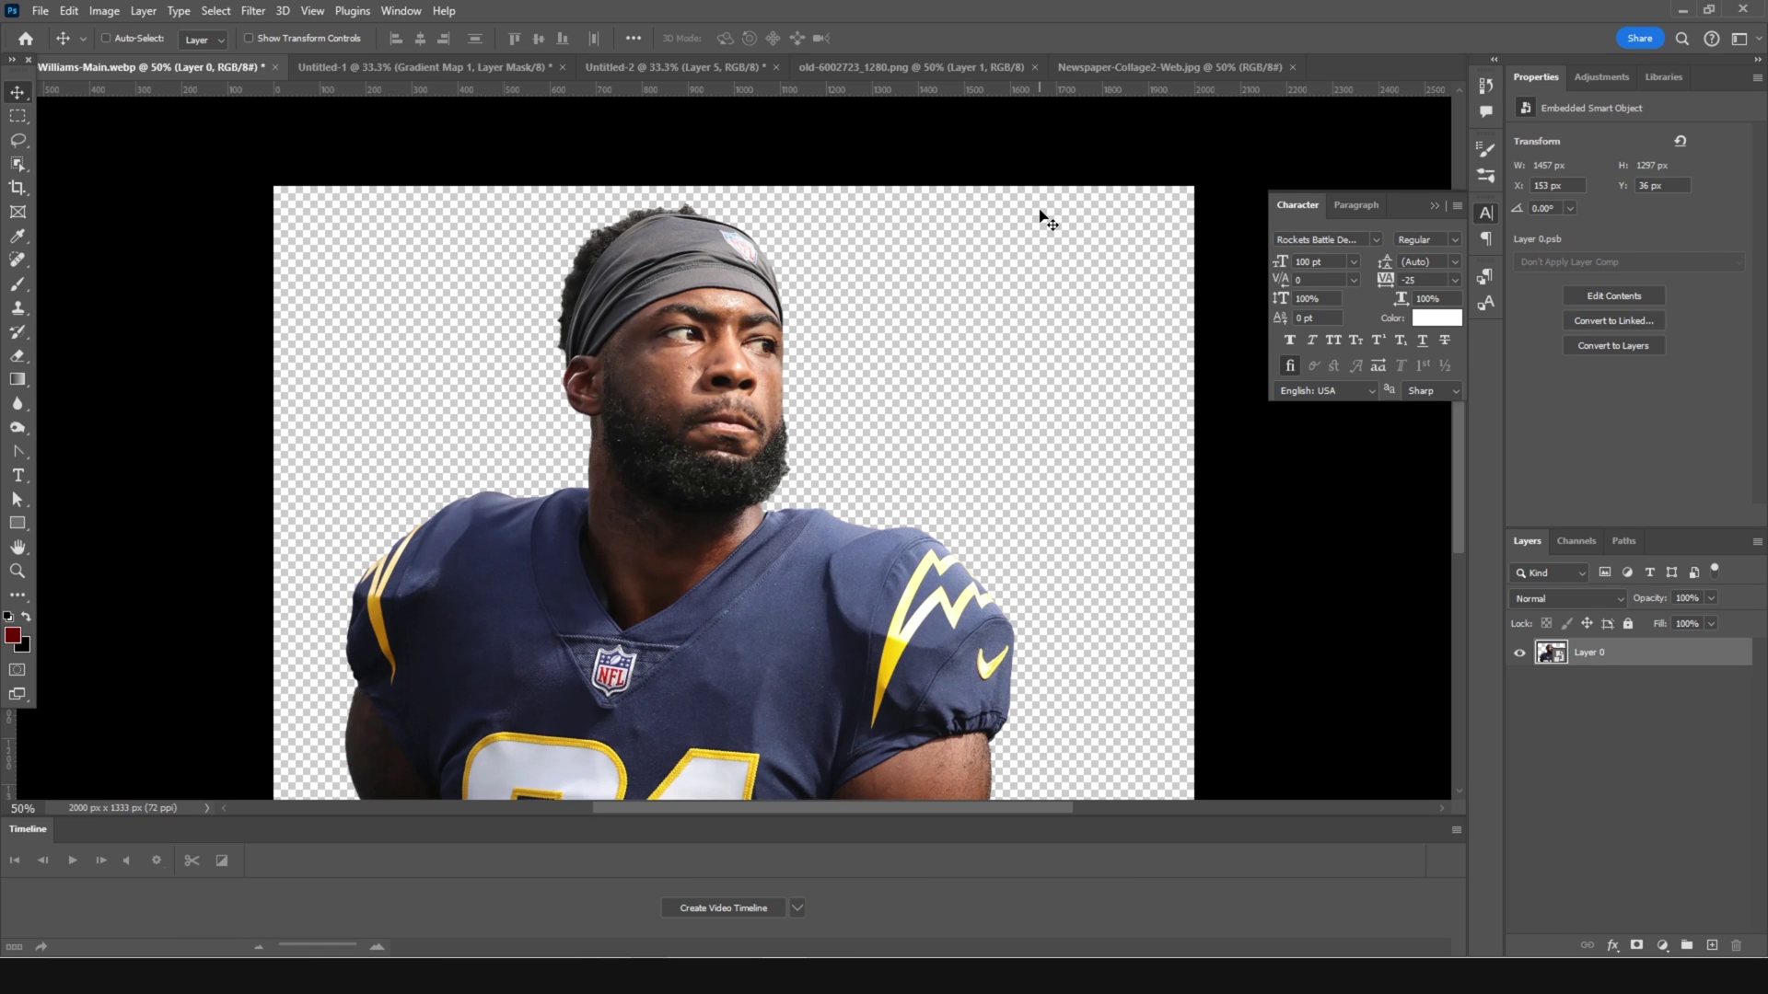
# Step: Create a new 4×5 in, 300 ppi portrait document
pyautogui.hotkey('ctrl', 'n')
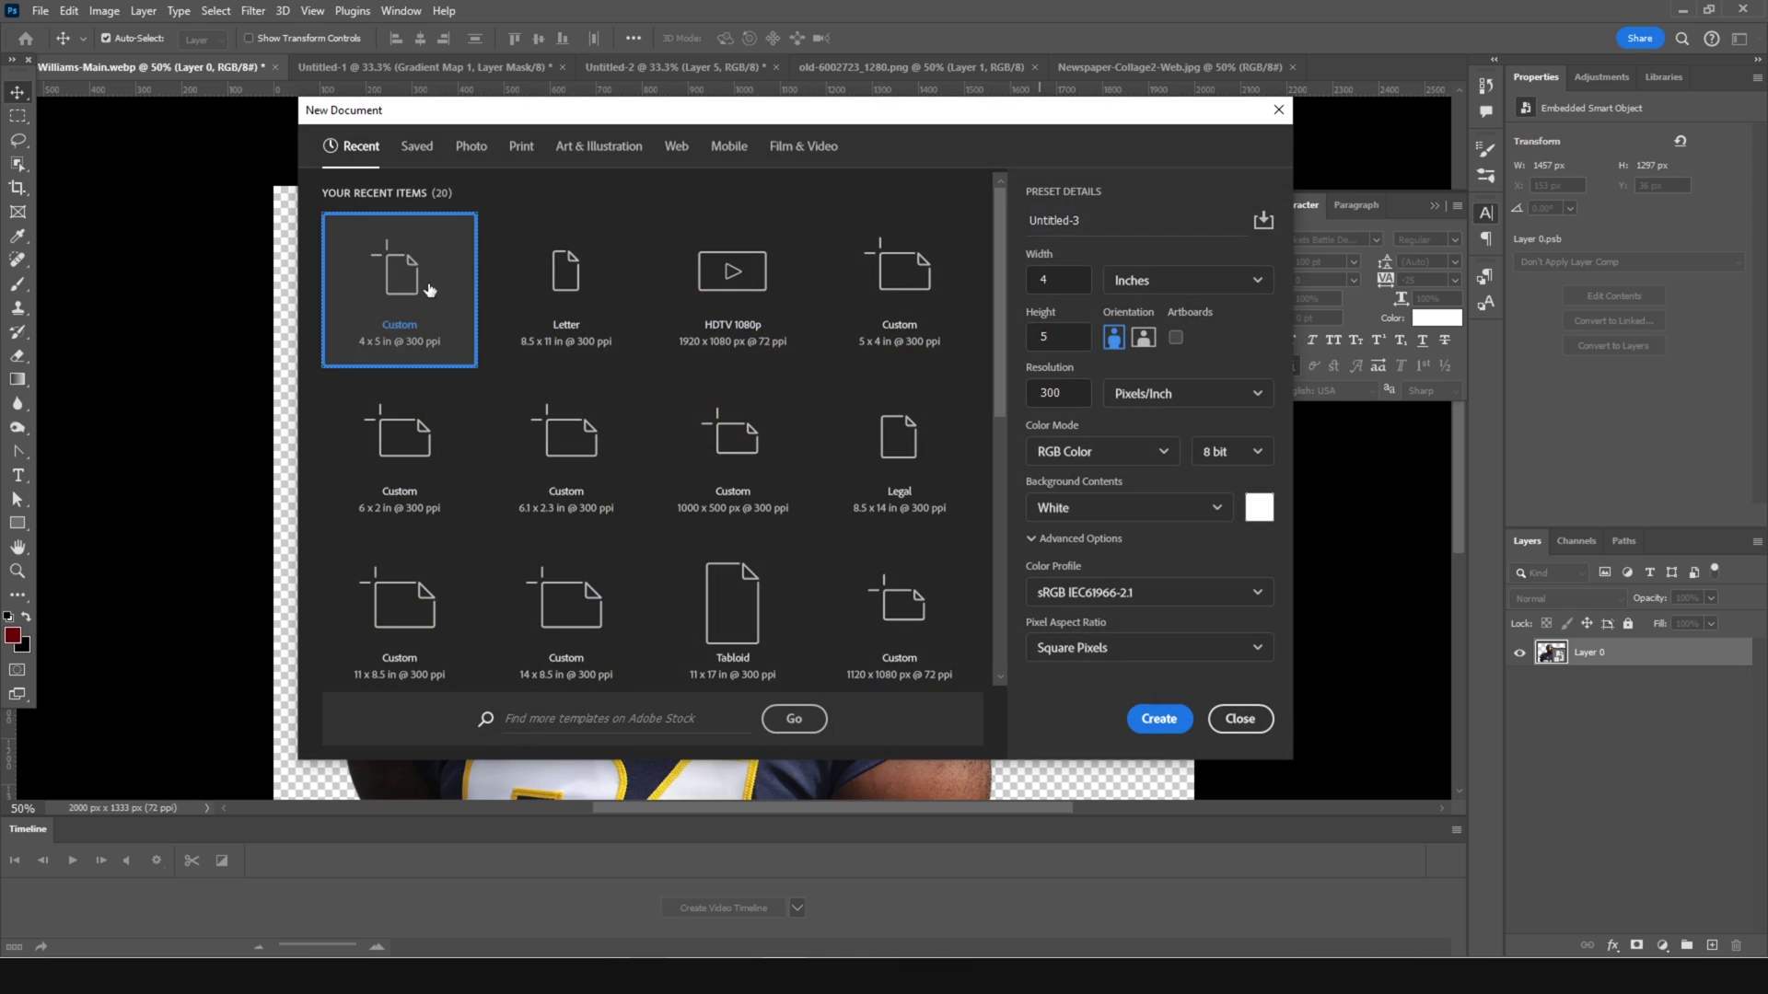
pyautogui.doubleClick(1086, 398)
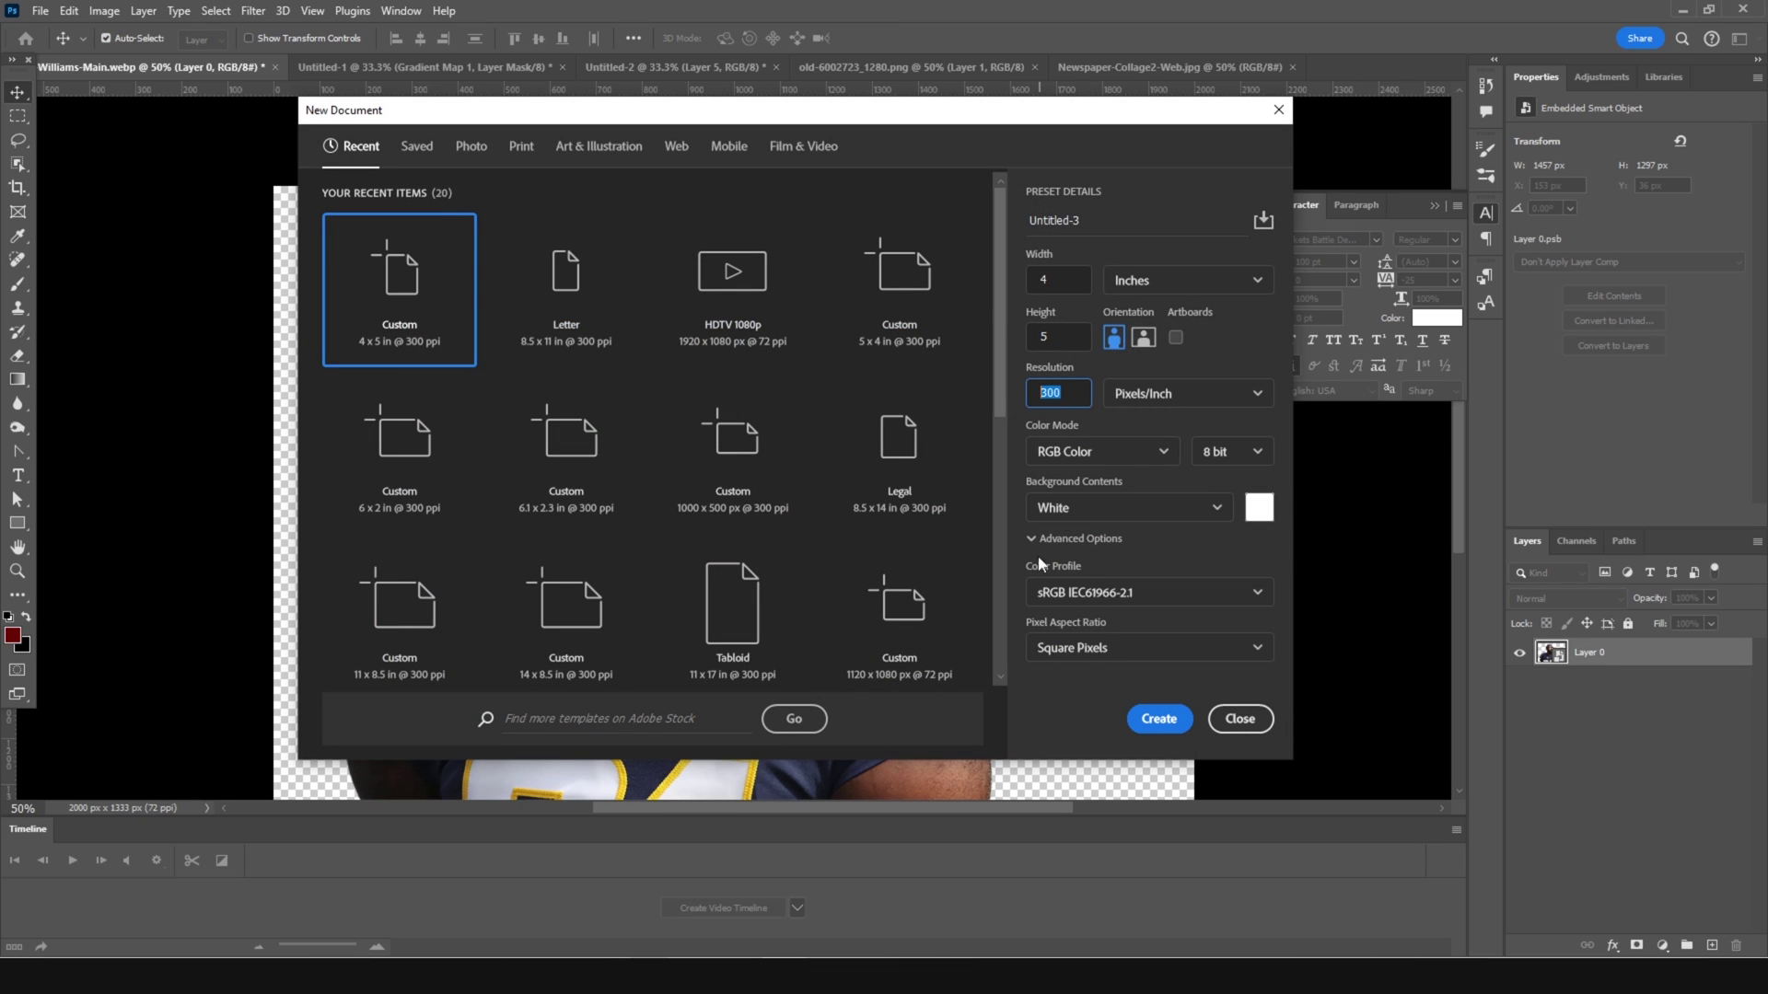
pyautogui.click(1157, 719)
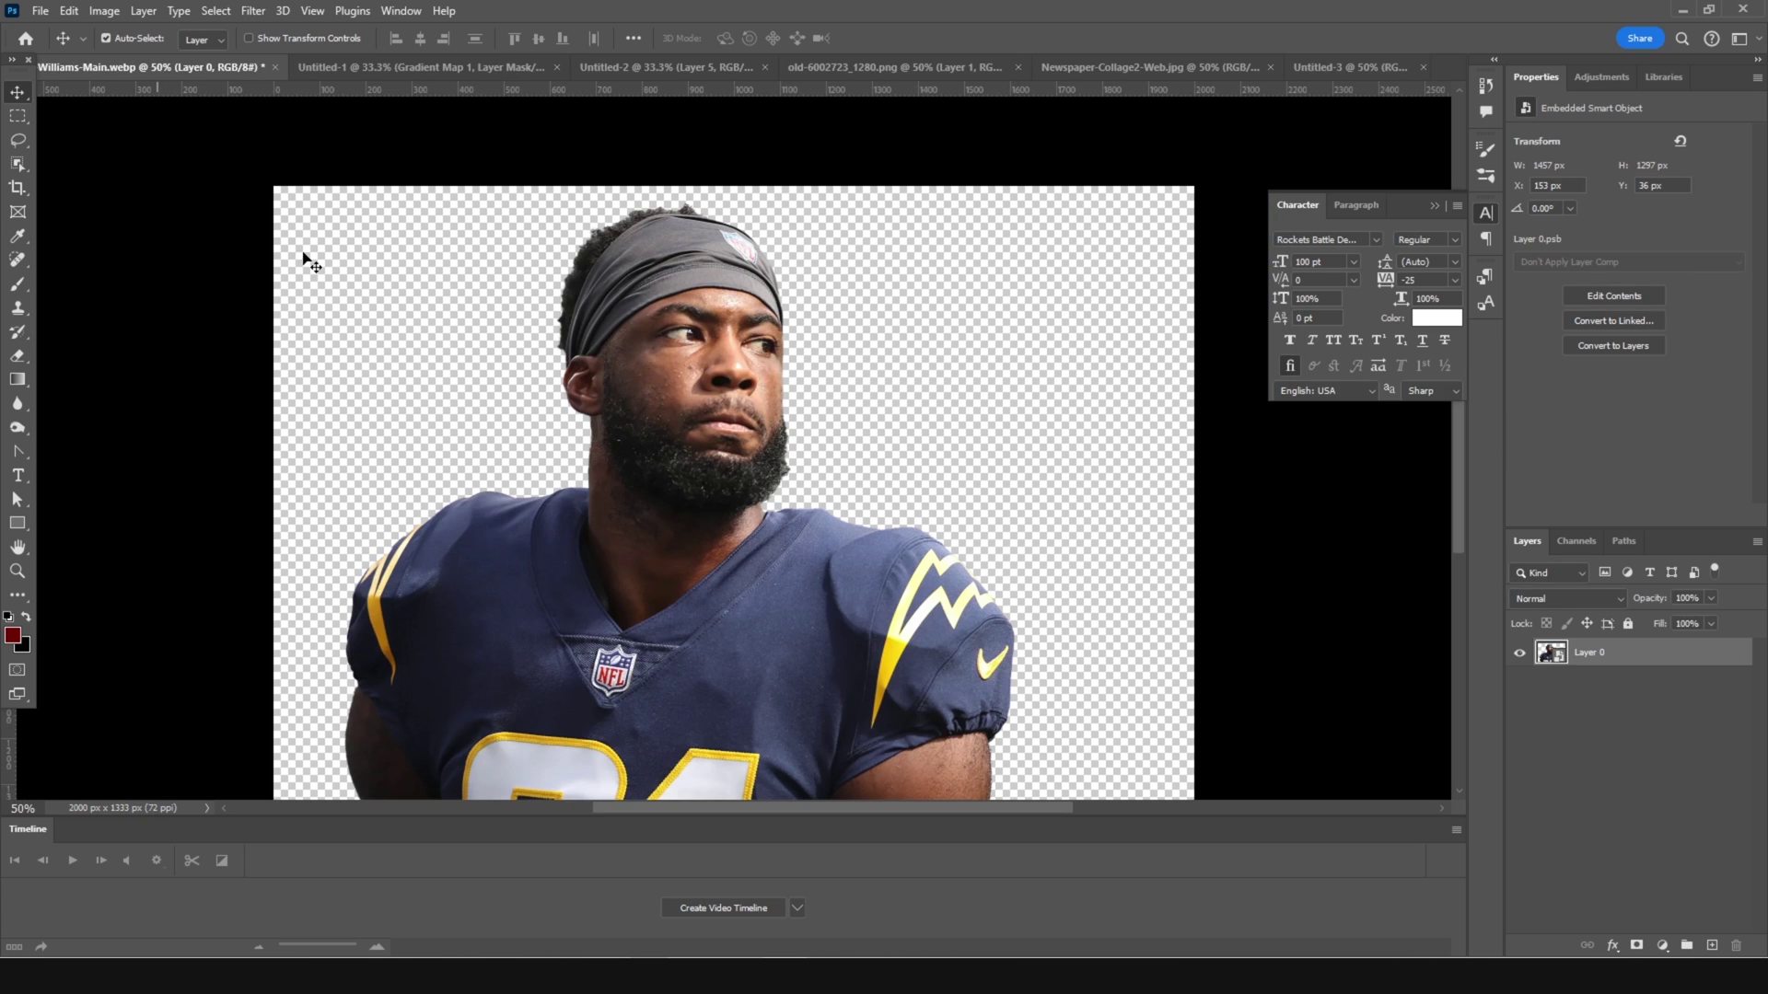
# Step: Bring the cut-out player in as Layer 1, shoulders along the bottom edge
pyautogui.click(147, 74)
pyautogui.moveTo(704, 372); pyautogui.dragTo(764, 549)
pyautogui.hotkey('ctrl', '-')
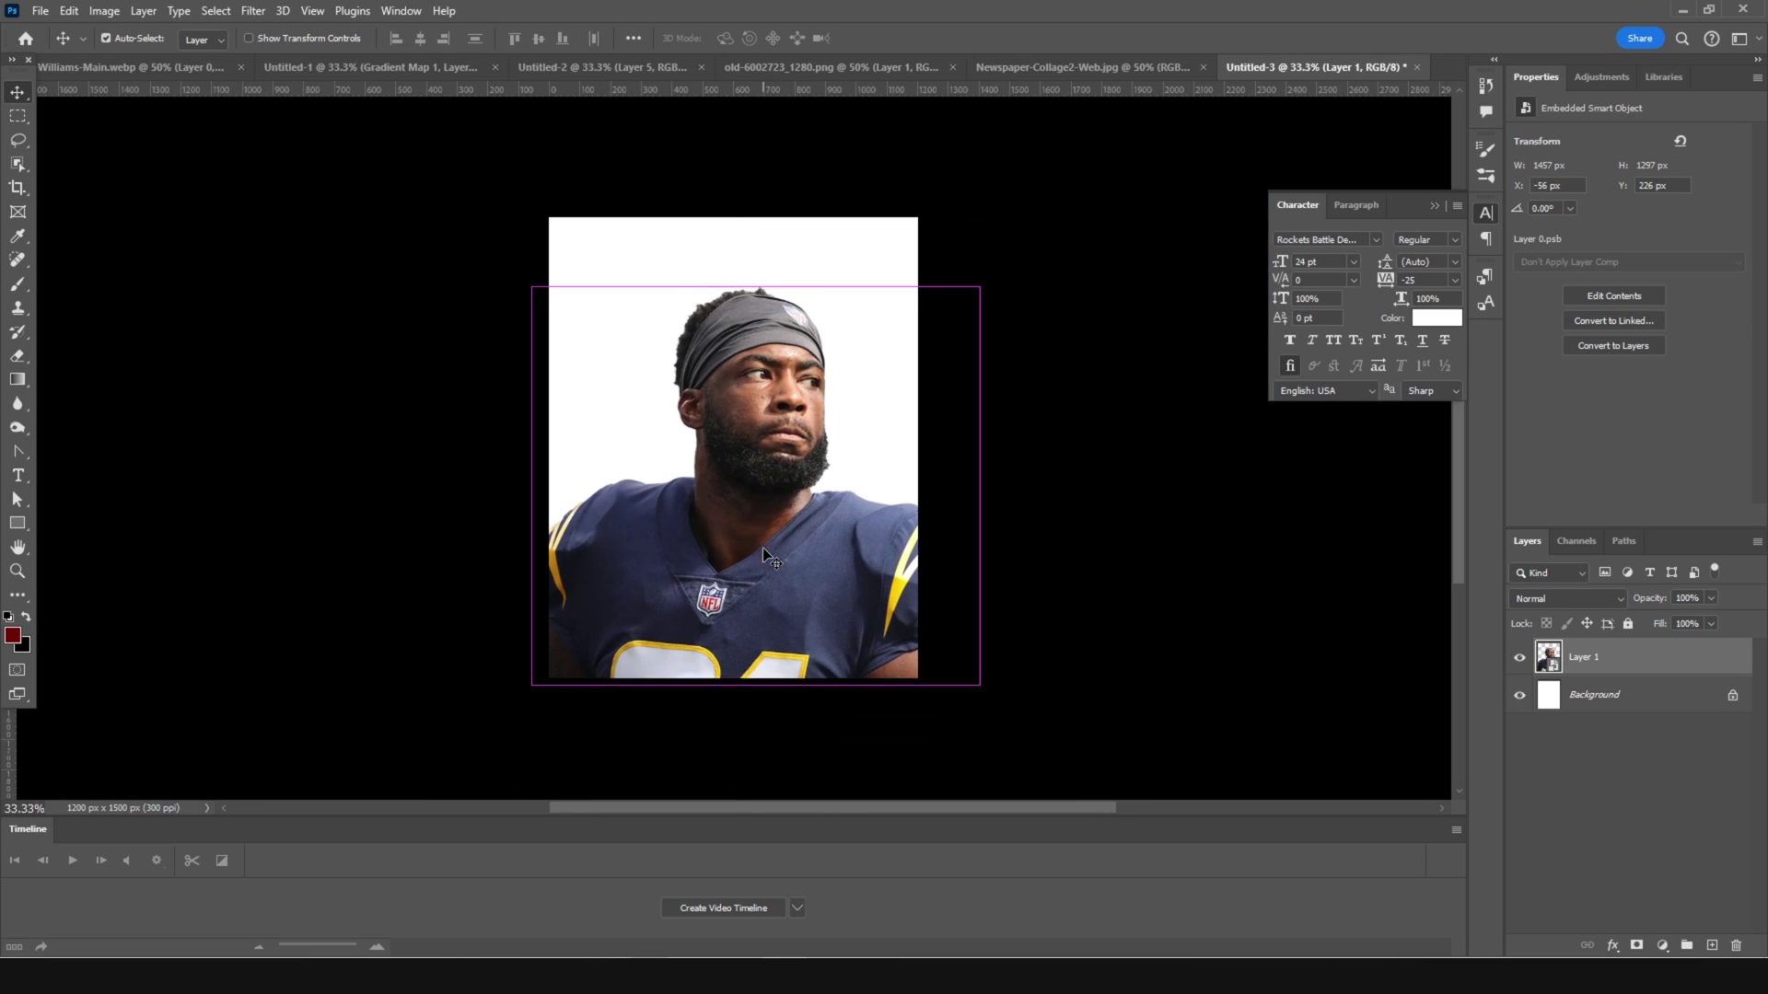
pyautogui.hotkey('ctrl', 't')
pyautogui.moveTo(777, 550); pyautogui.dragTo(758, 600)
pyautogui.press('Return')
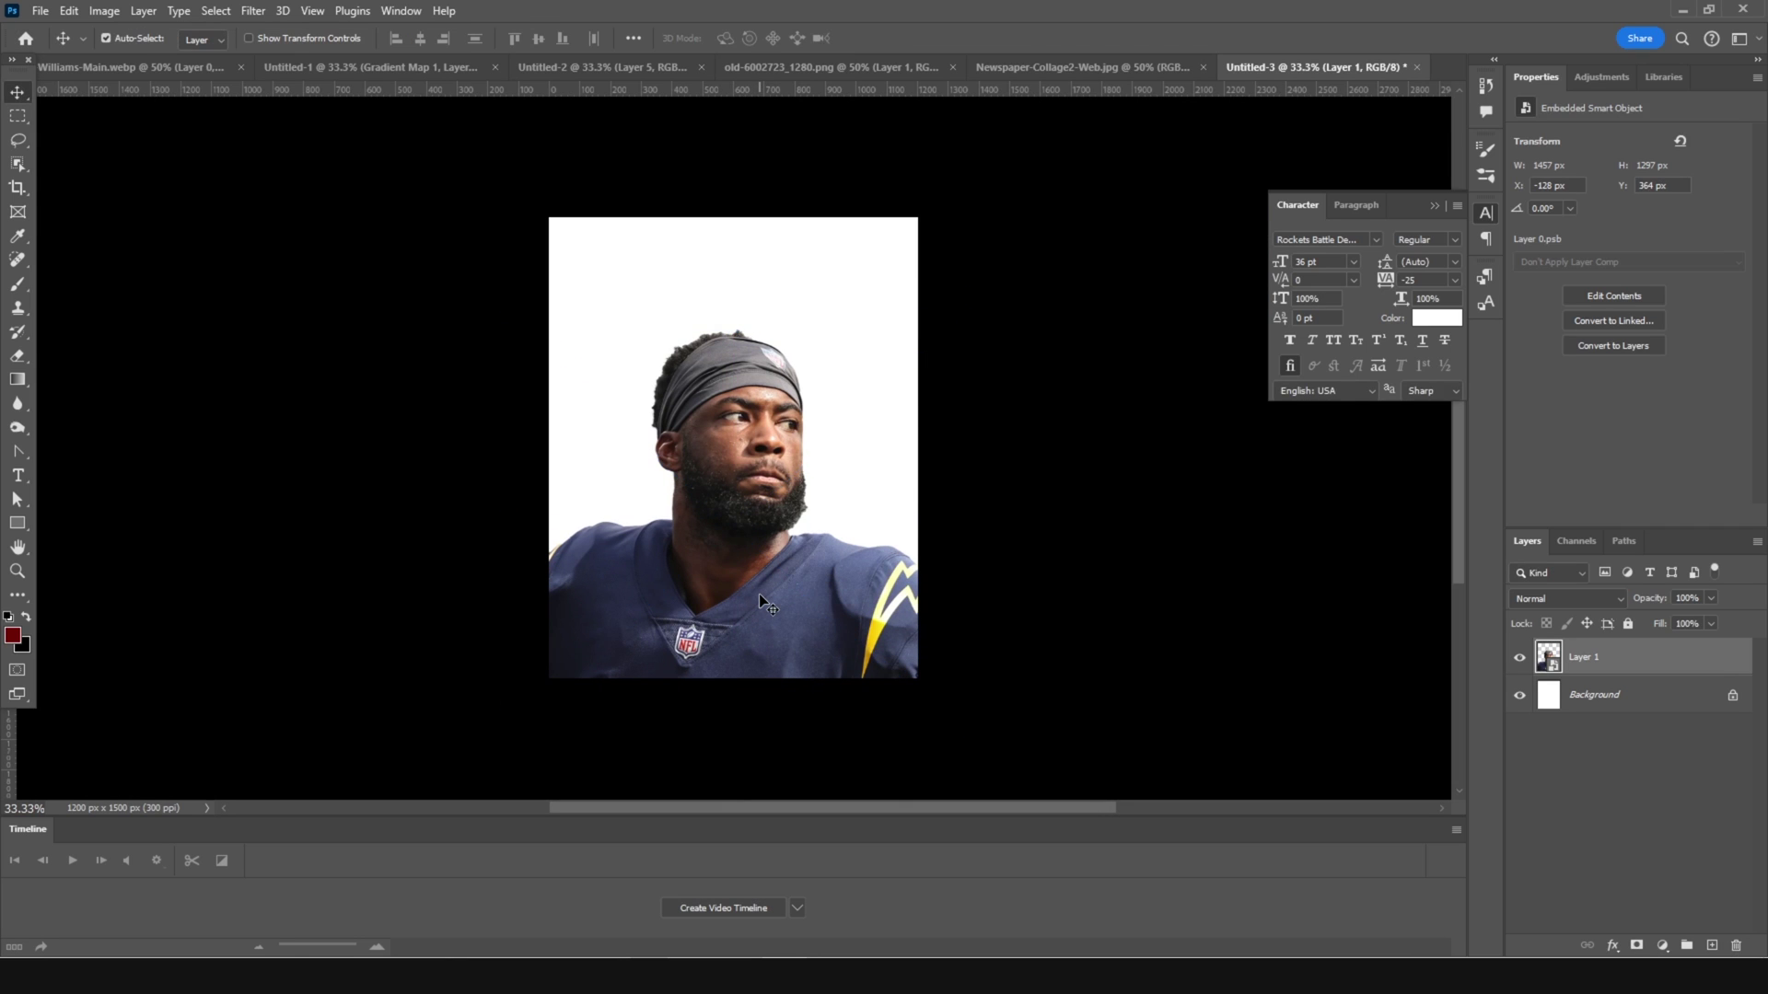
pyautogui.press('Right')
pyautogui.press('Right')
pyautogui.press('Down')
pyautogui.press('Down')
pyautogui.press('Down')
pyautogui.press('Down')
pyautogui.press('Down')
pyautogui.press('Down')
pyautogui.press('Down')
pyautogui.press('Down')
pyautogui.press('Down')
pyautogui.press('Down')
pyautogui.press('Down')
pyautogui.press('Down')
pyautogui.press('Down')
pyautogui.press('Down')
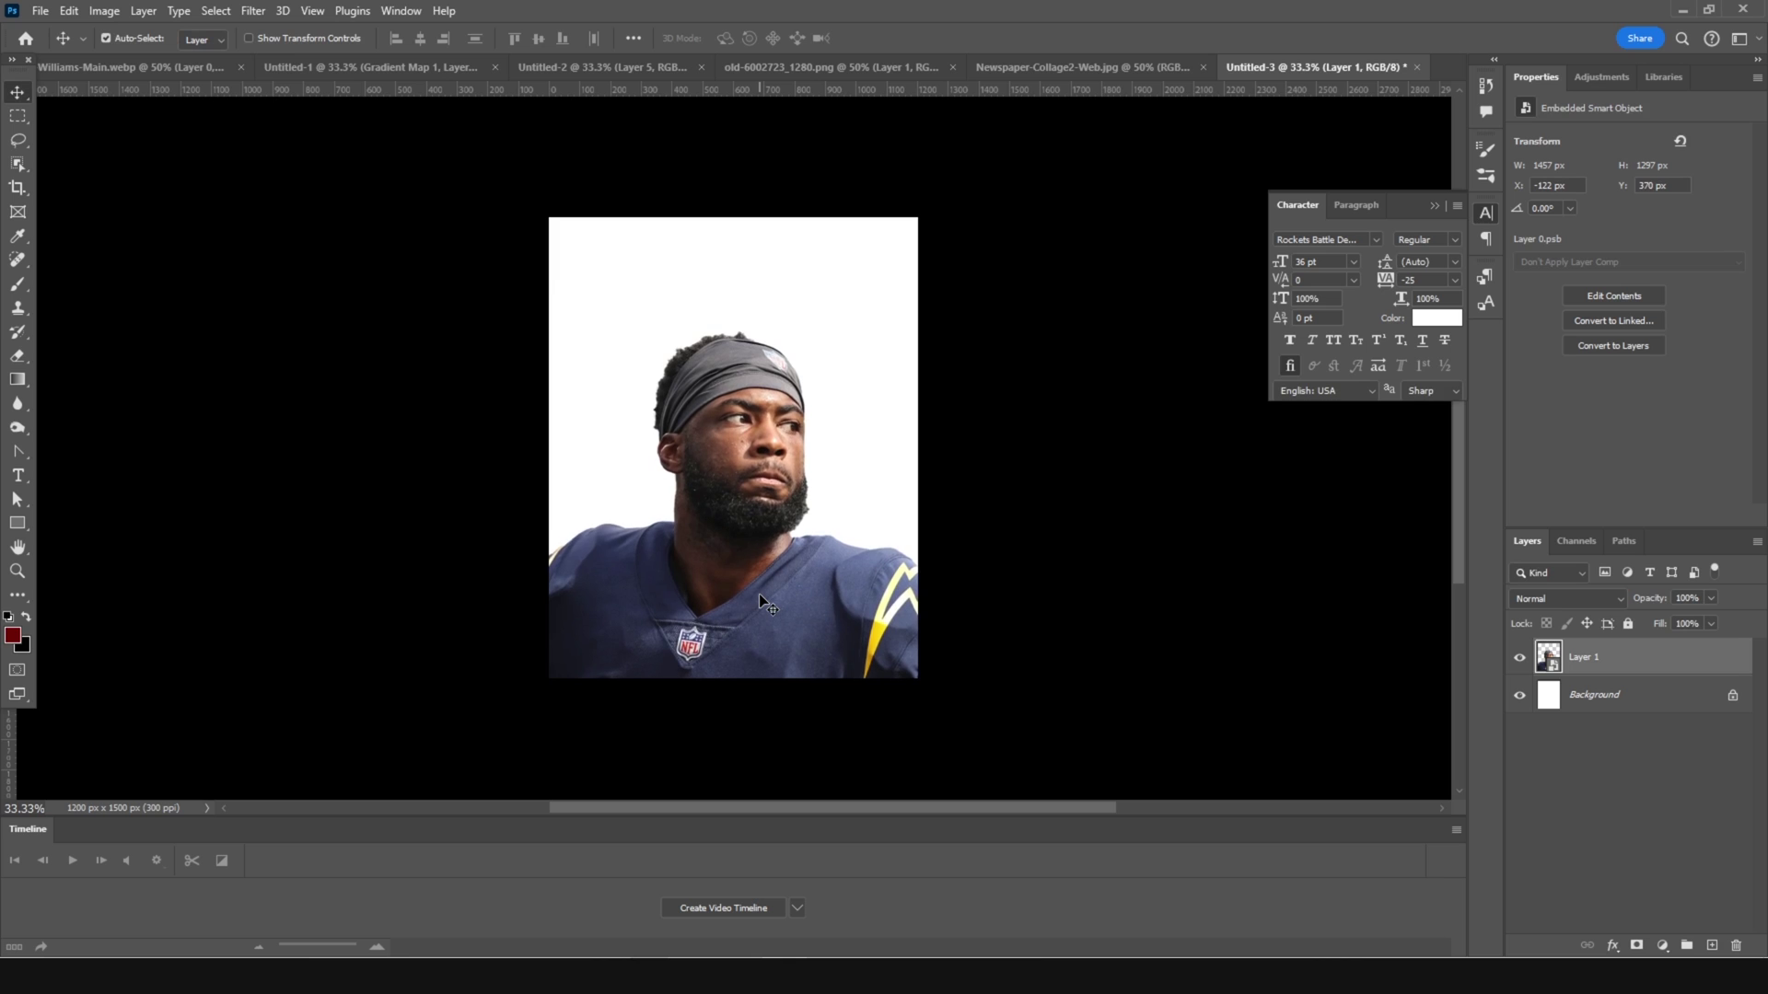
pyautogui.press('Down')
pyautogui.press('Down')
pyautogui.press('Down')
pyautogui.press('Down')
pyautogui.press('Down')
pyautogui.press('Down')
pyautogui.press('Down')
pyautogui.press('Down')
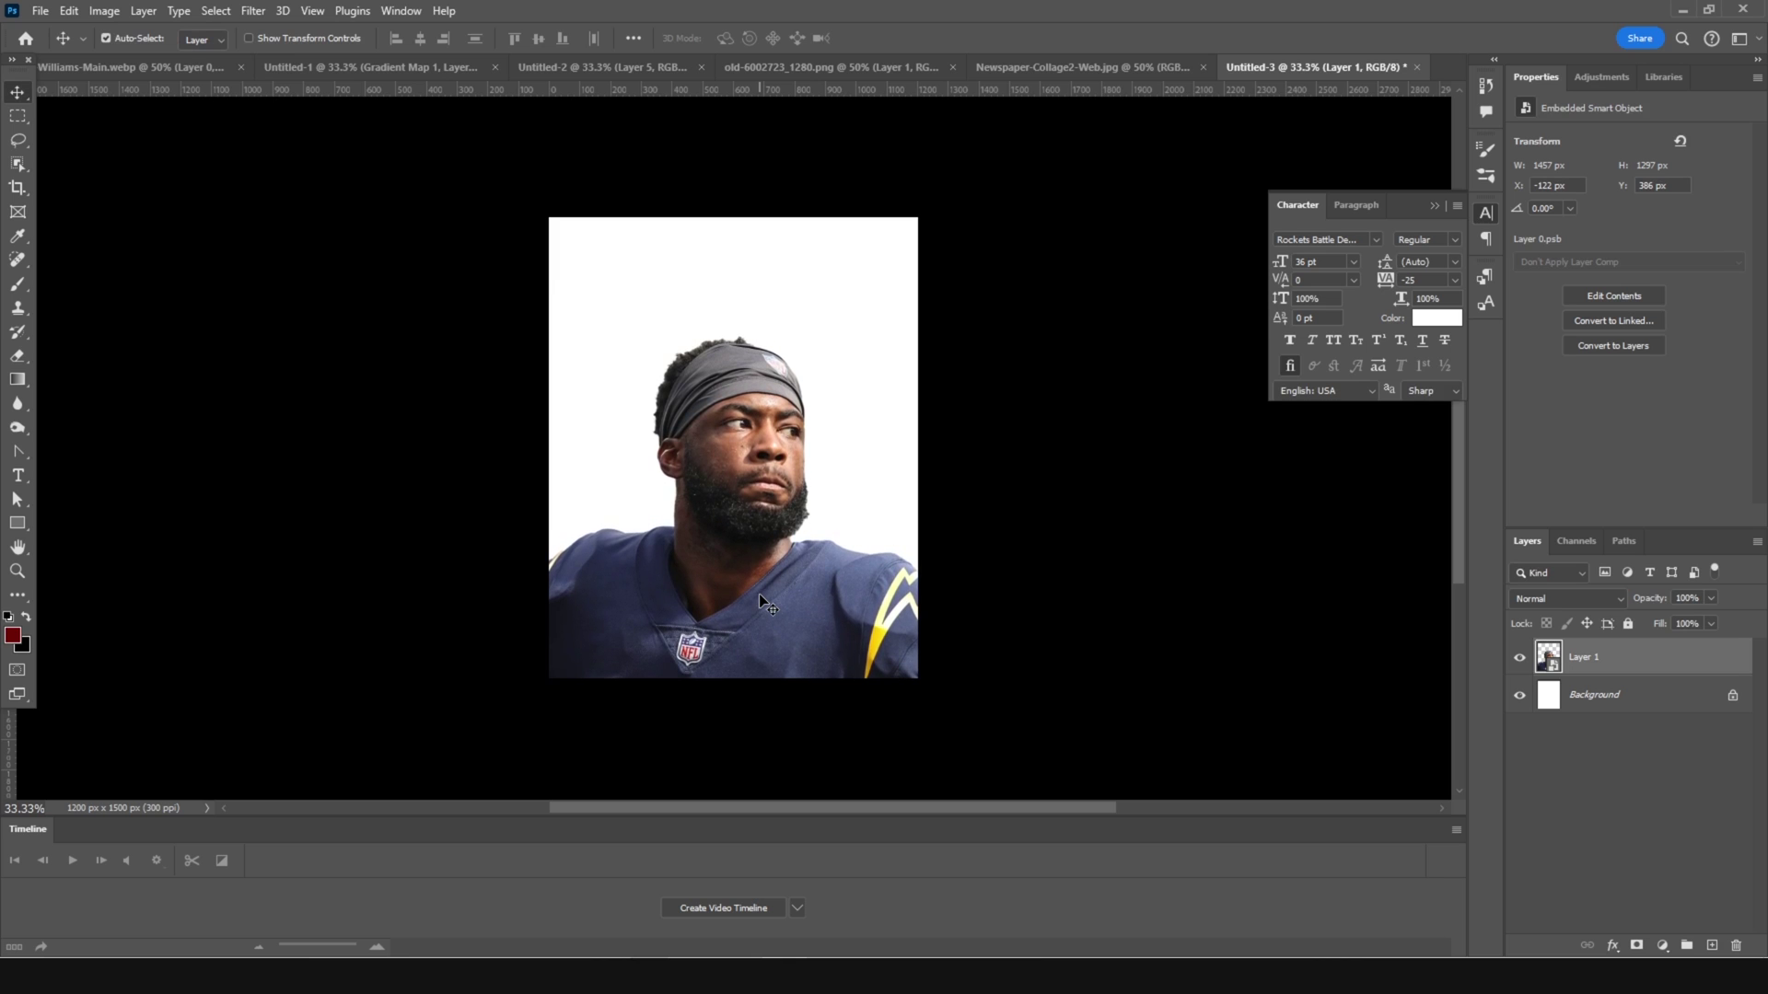
# Step: Add a neutral grey Solid Color fill layer above the Background
pyautogui.click(1640, 697)
pyautogui.click(1662, 945)
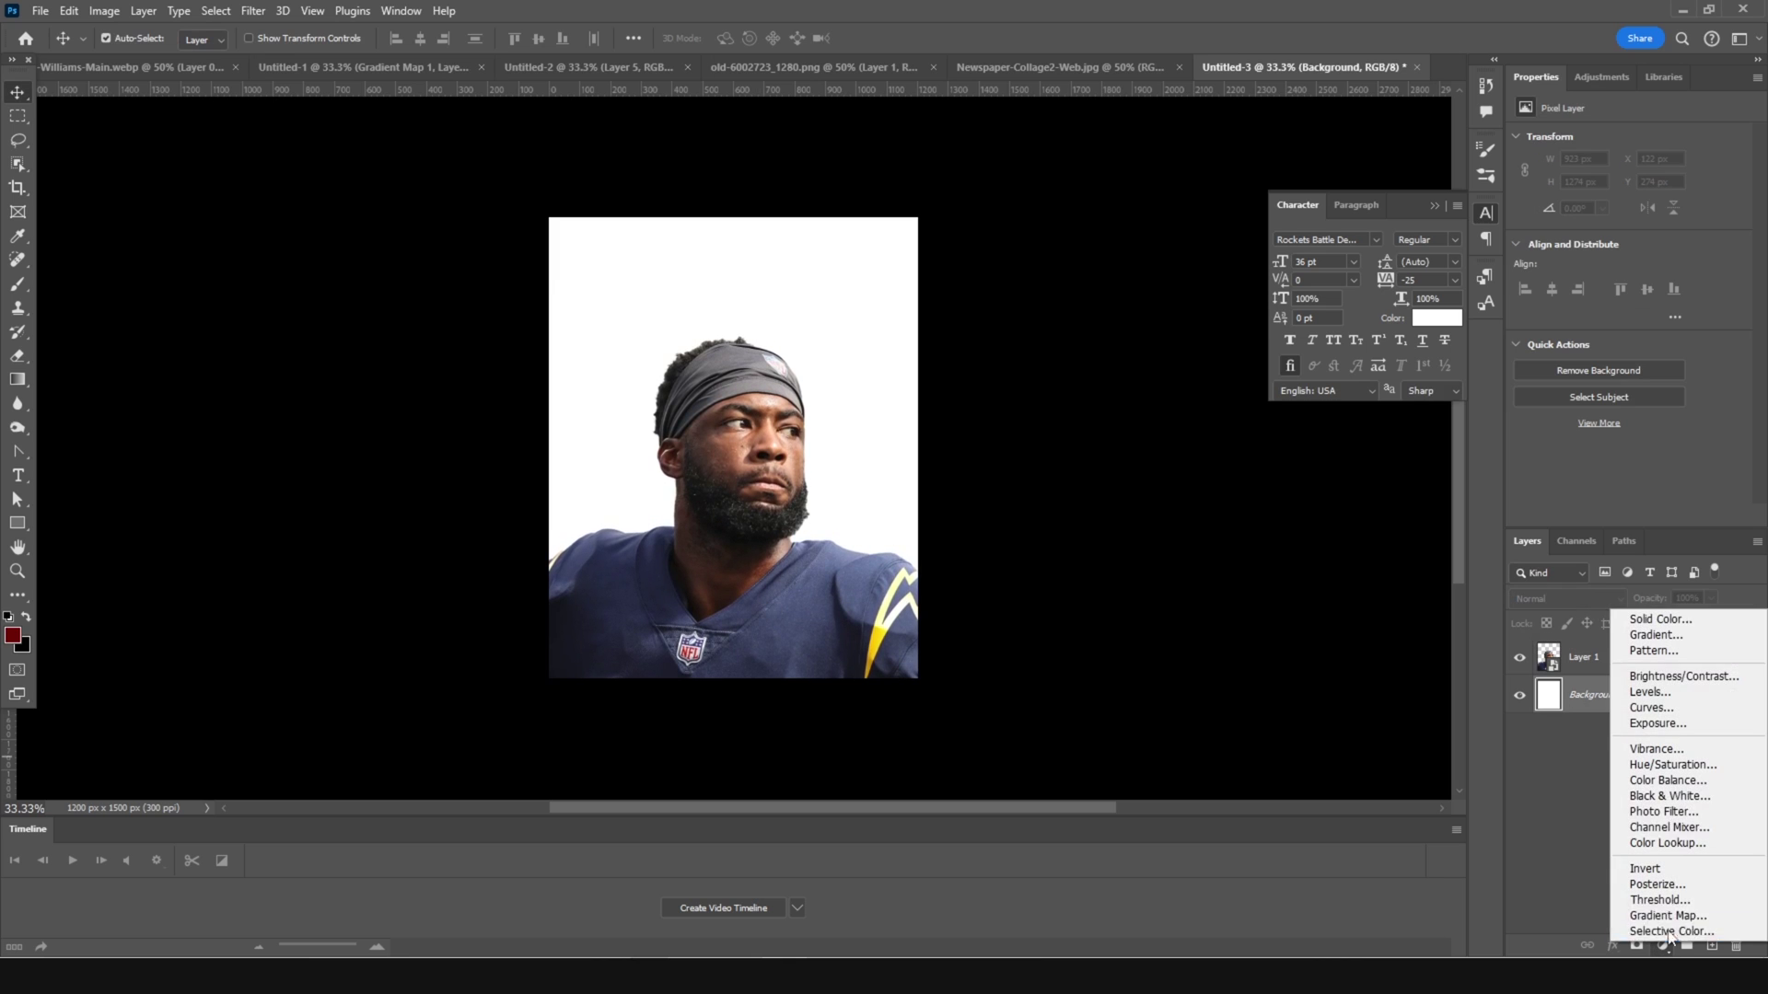
pyautogui.click(1659, 618)
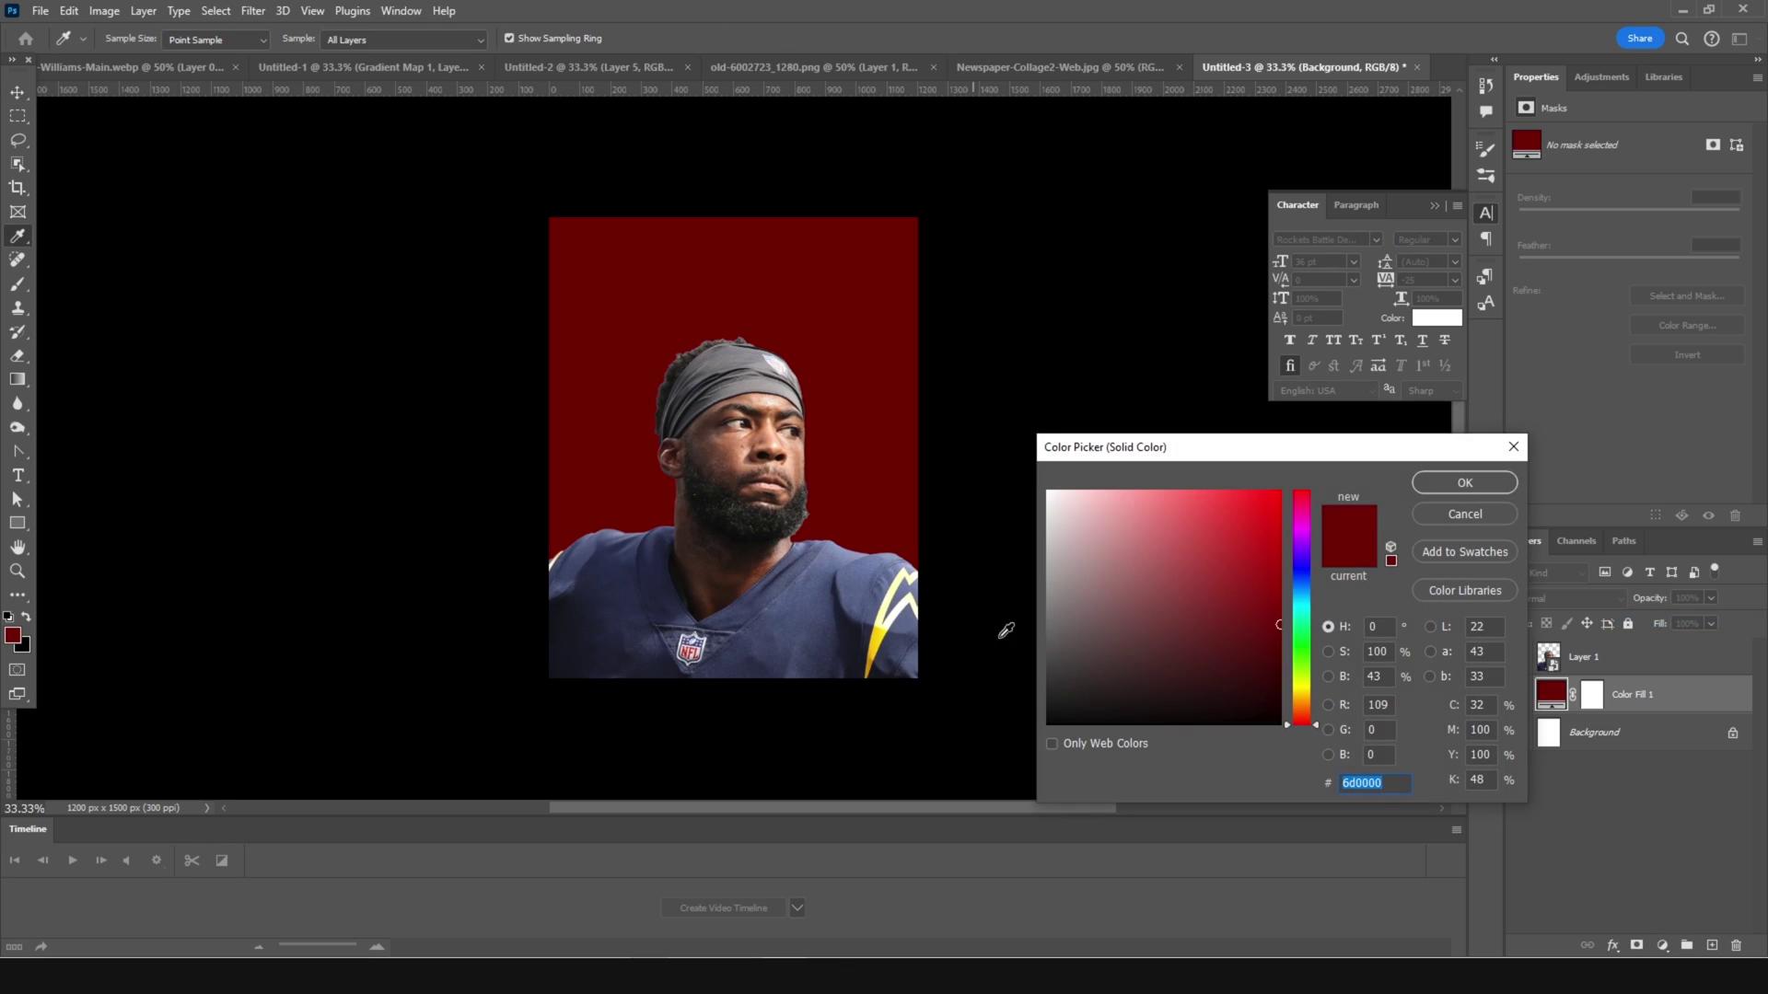
pyautogui.moveTo(1048, 613); pyautogui.dragTo(1038, 580)
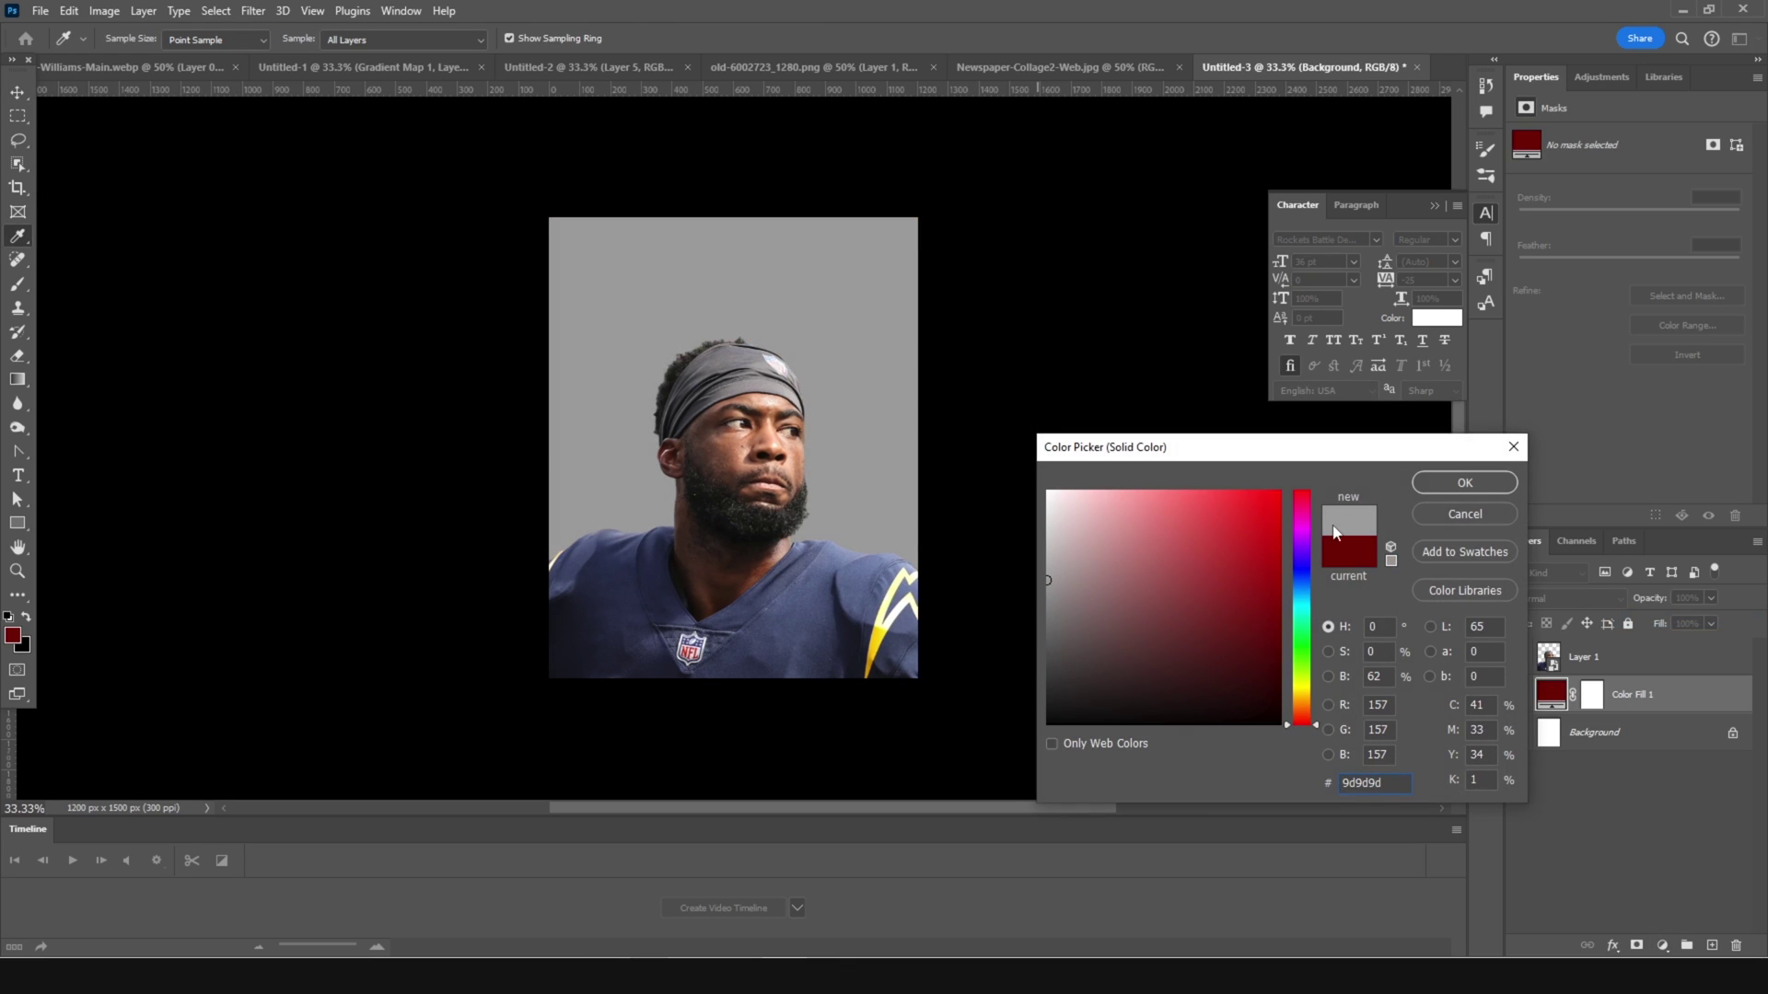
pyautogui.click(1464, 483)
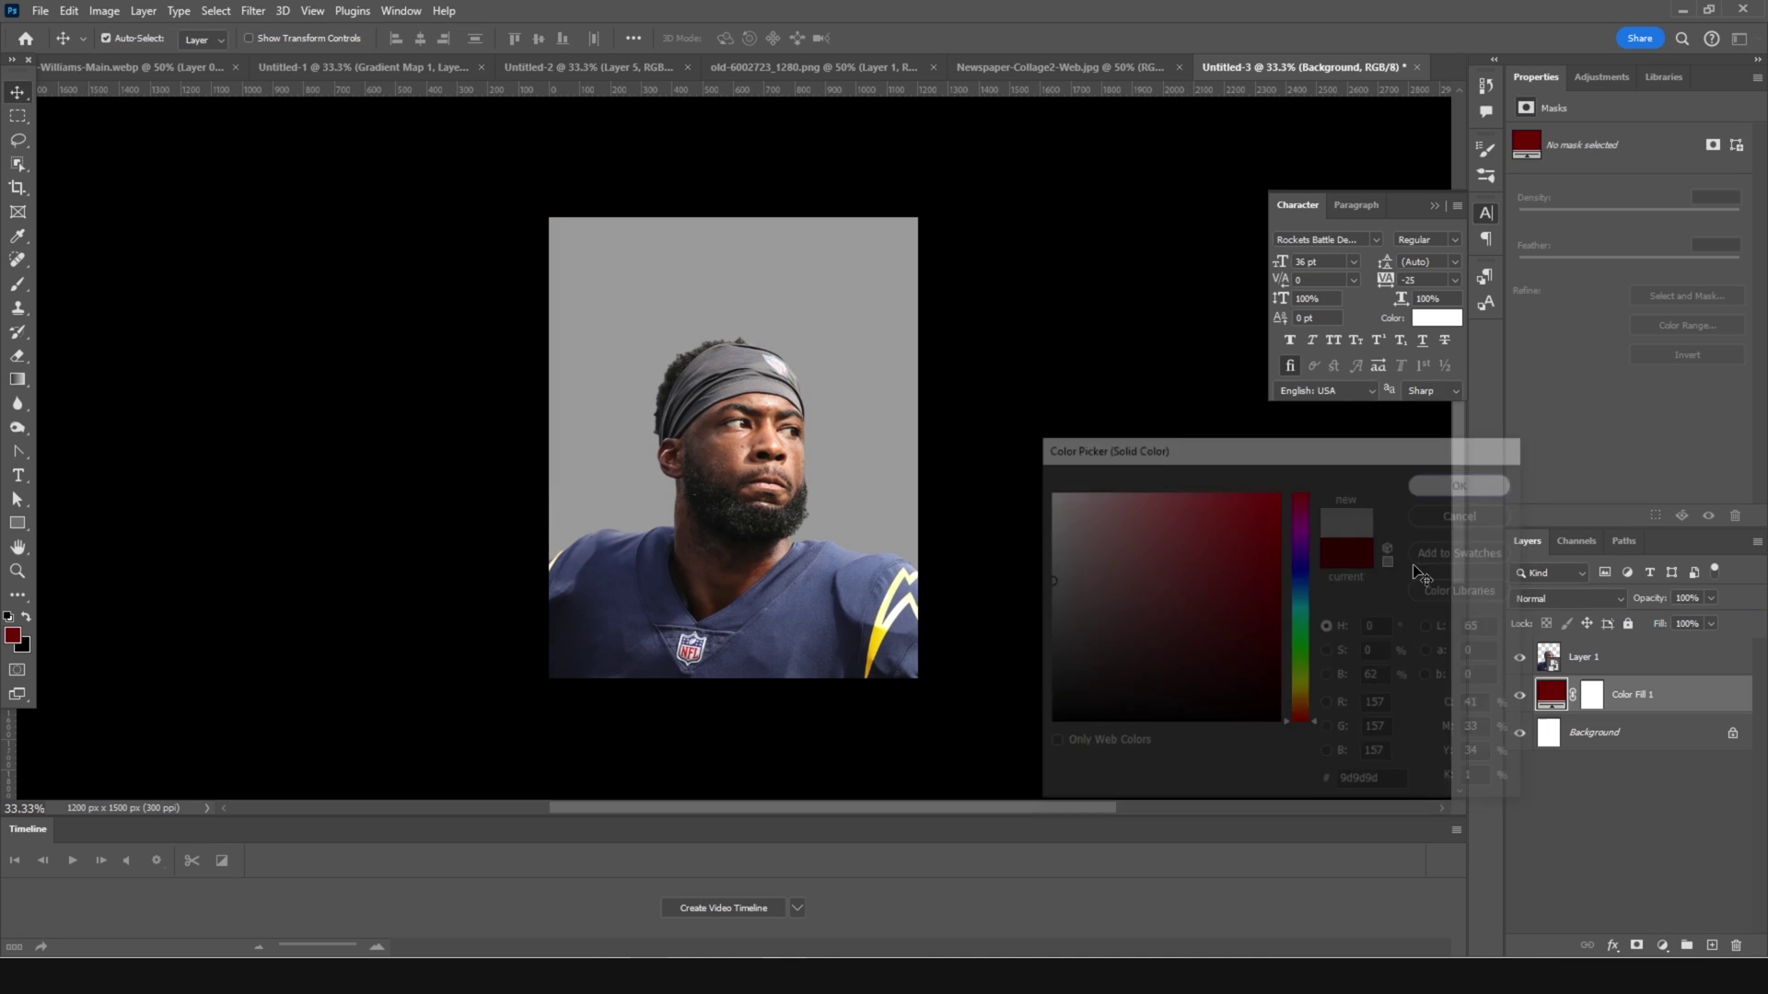
# Step: Add a dusty pink Hard Mix fill above Layer 1, then a Black & White adjustment
pyautogui.click(1599, 659)
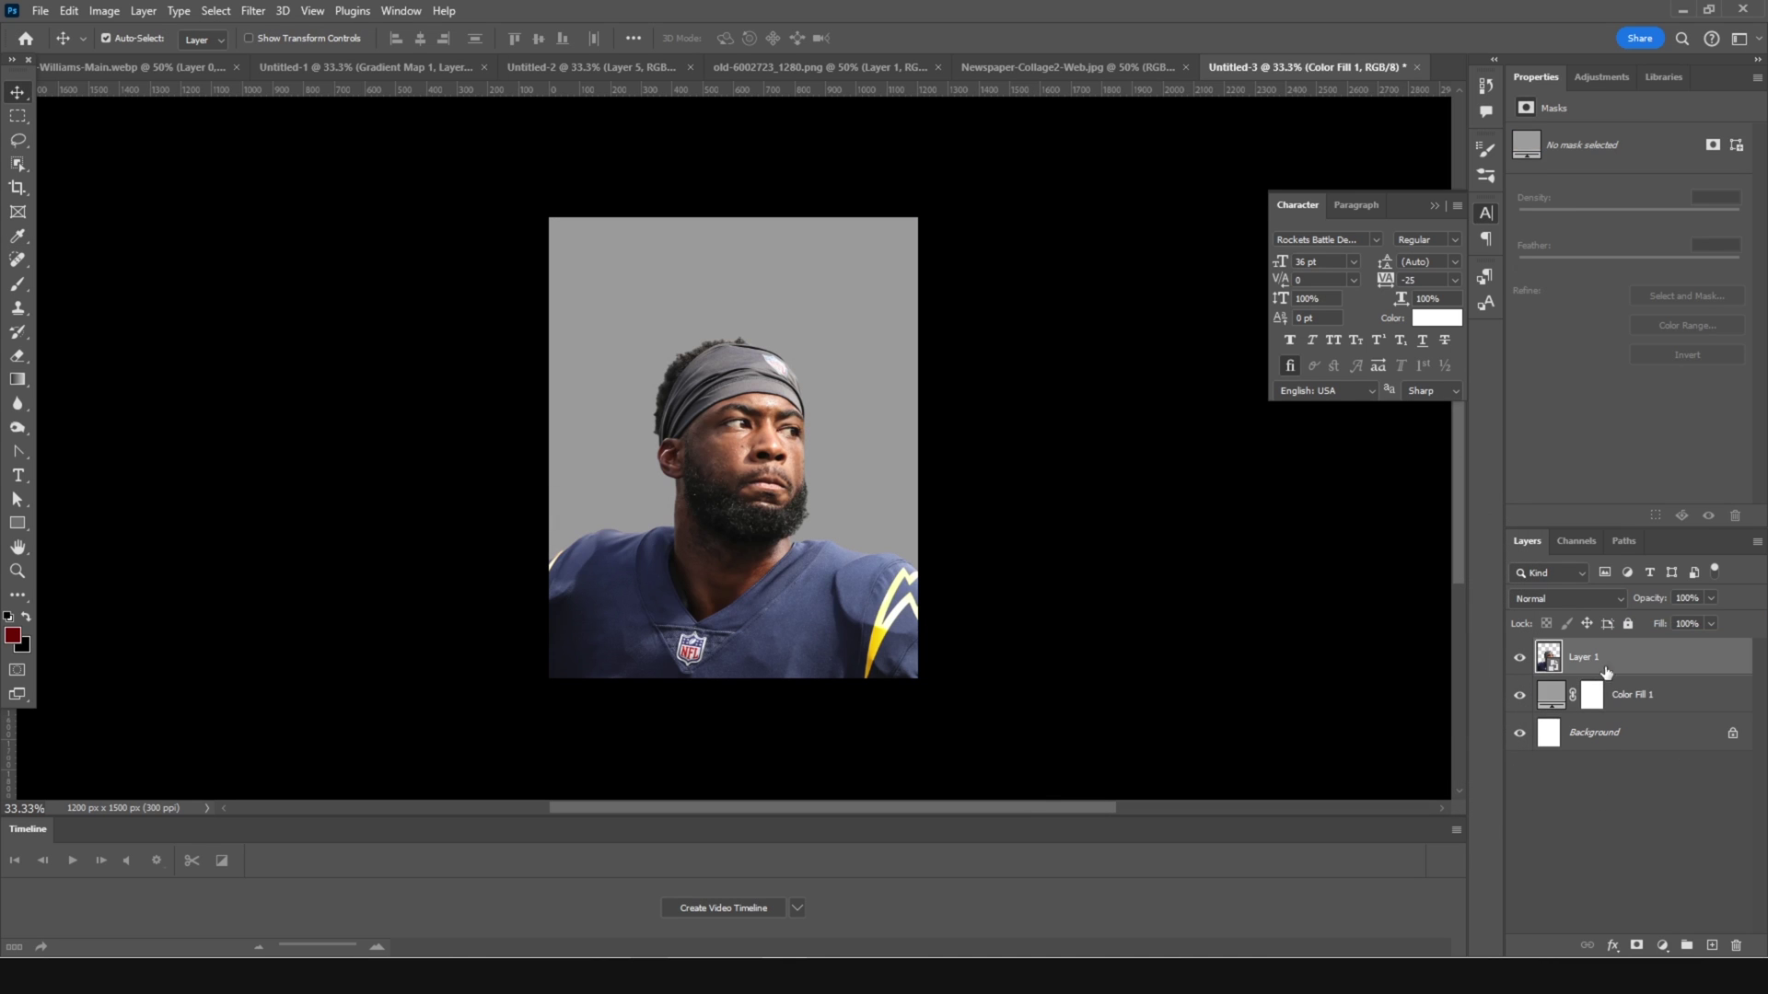
pyautogui.click(1663, 946)
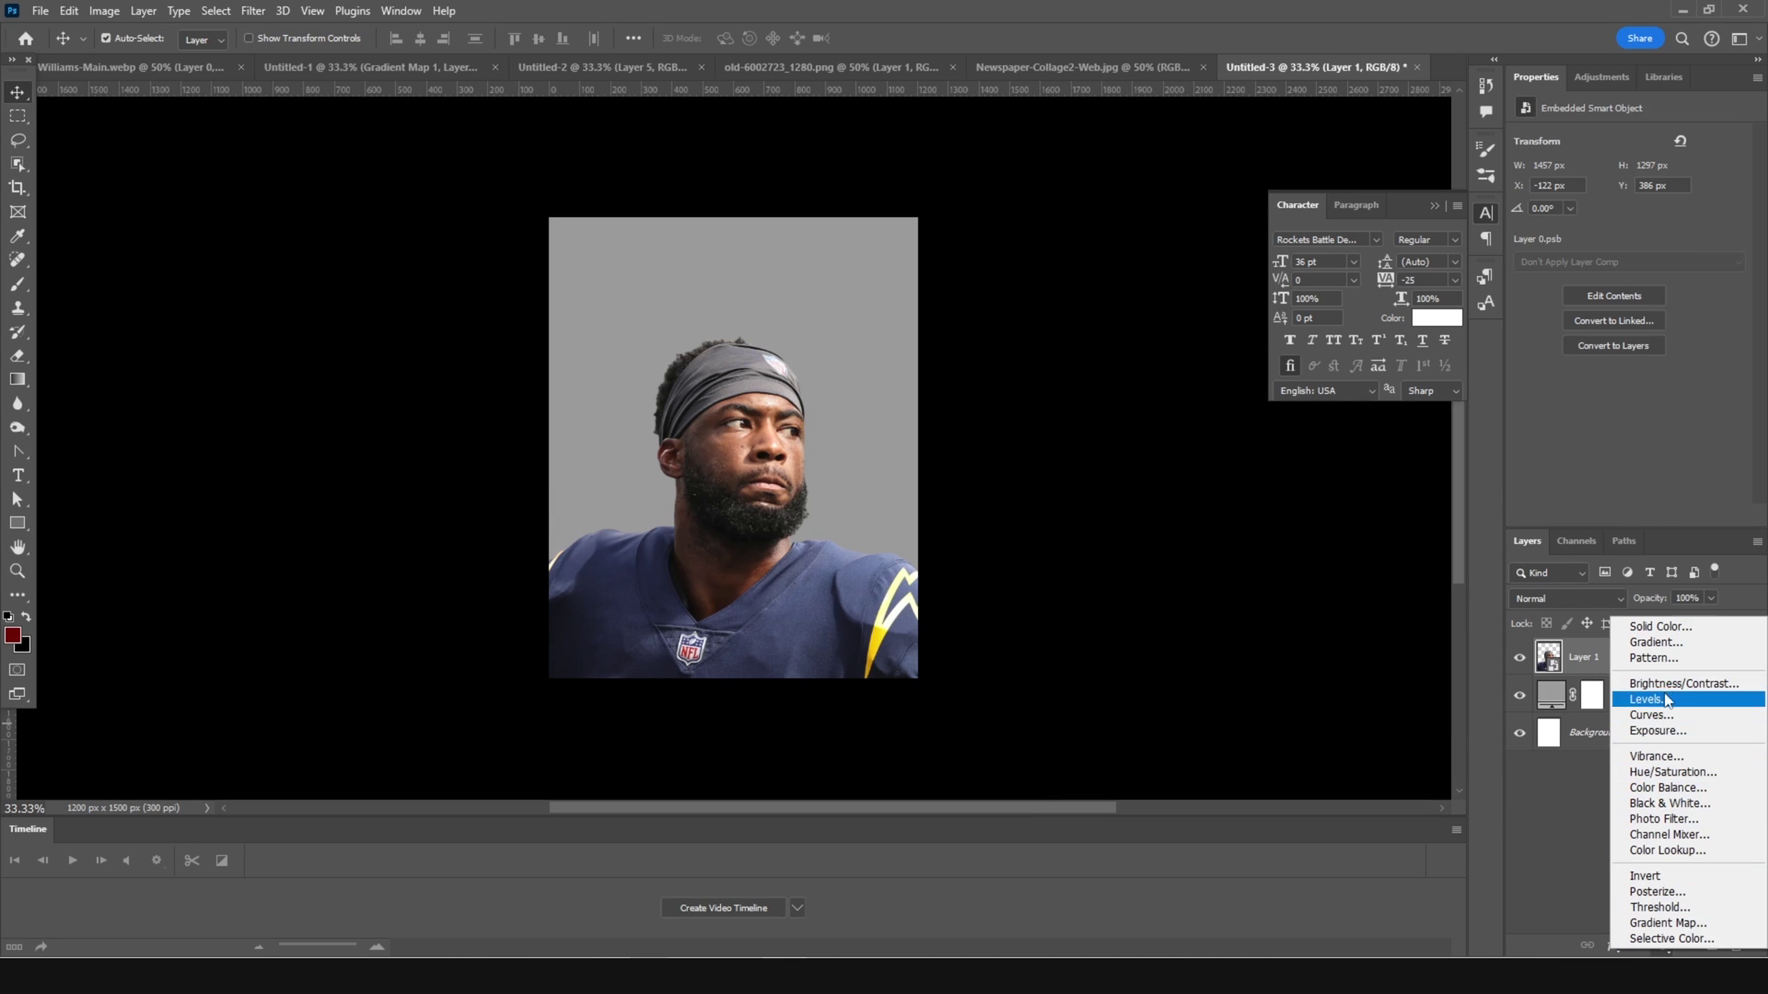
pyautogui.click(1662, 628)
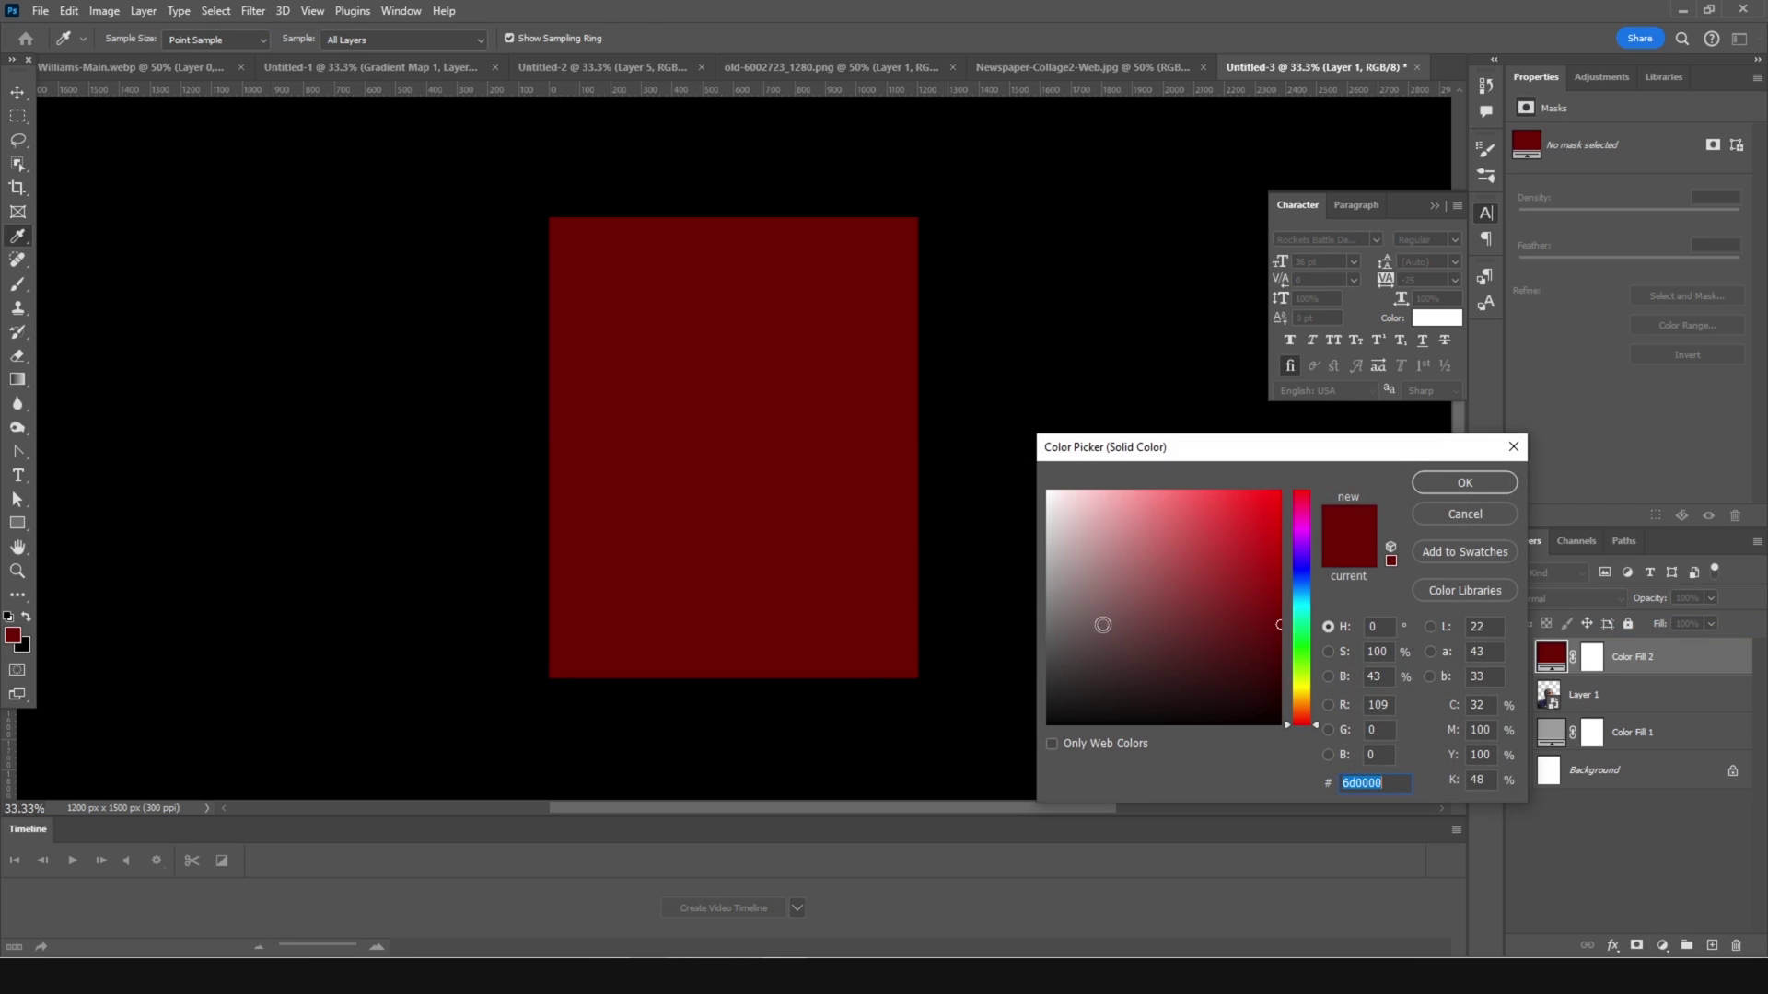
pyautogui.moveTo(1175, 604); pyautogui.dragTo(1171, 564)
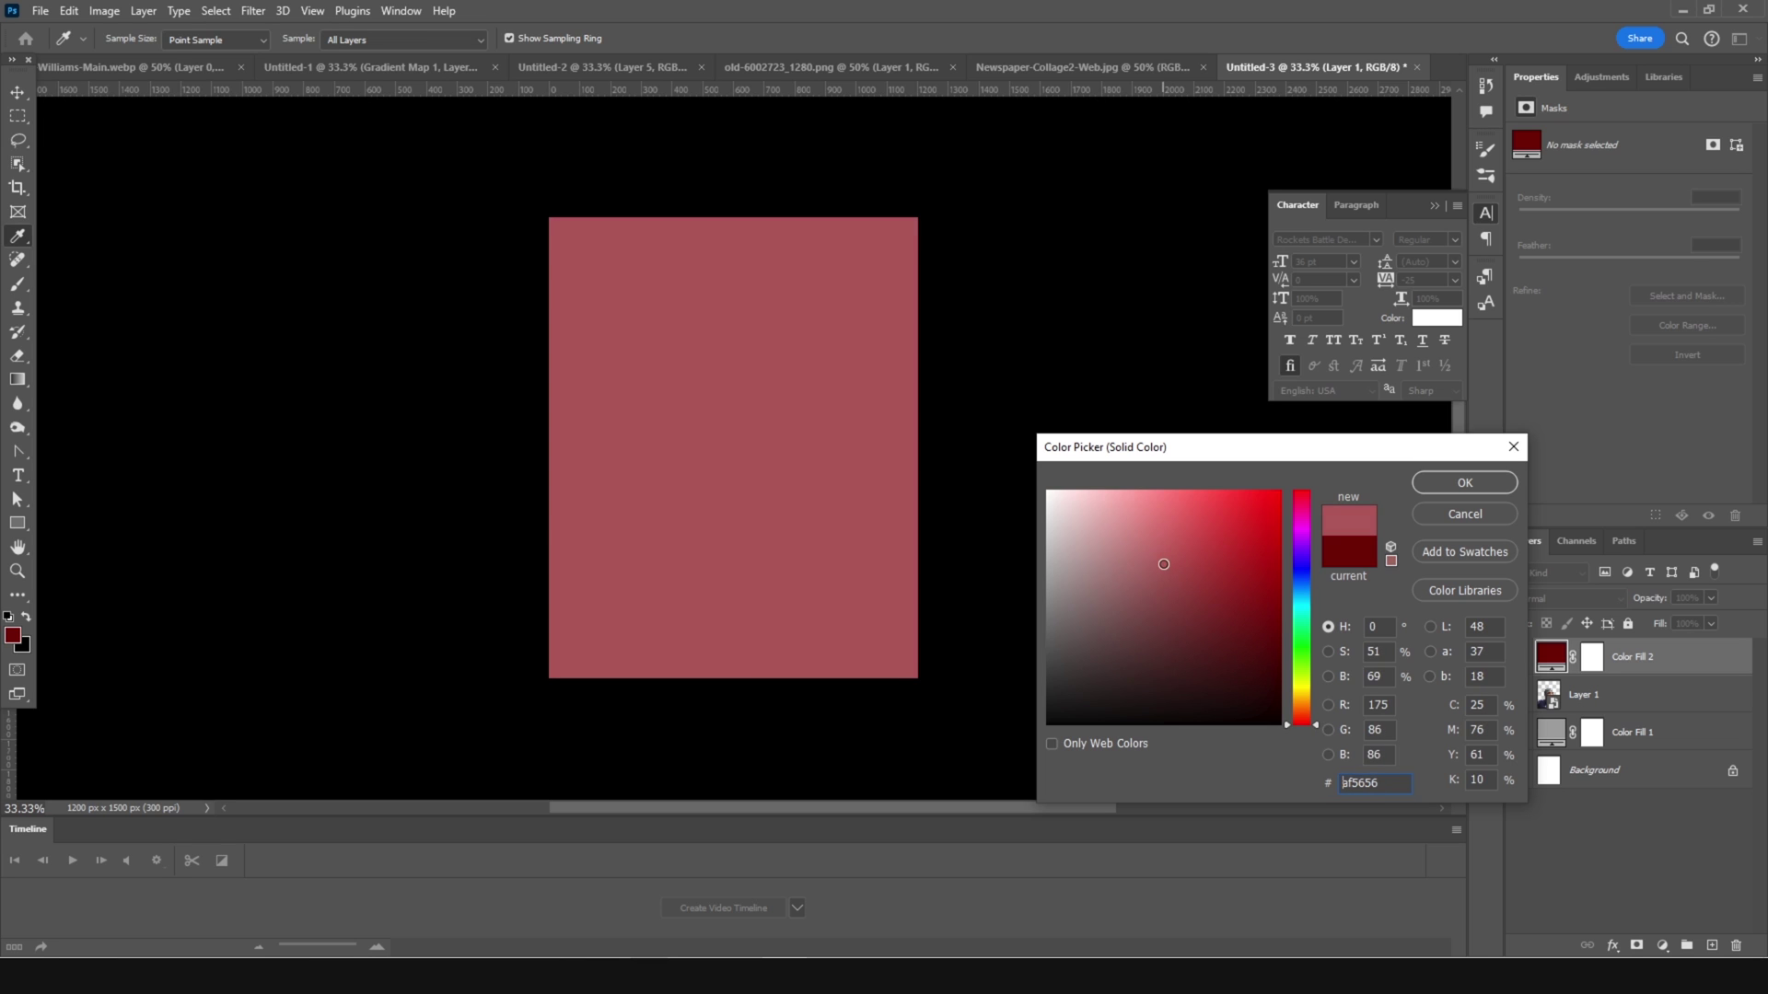
pyautogui.click(1464, 482)
pyautogui.click(1581, 605)
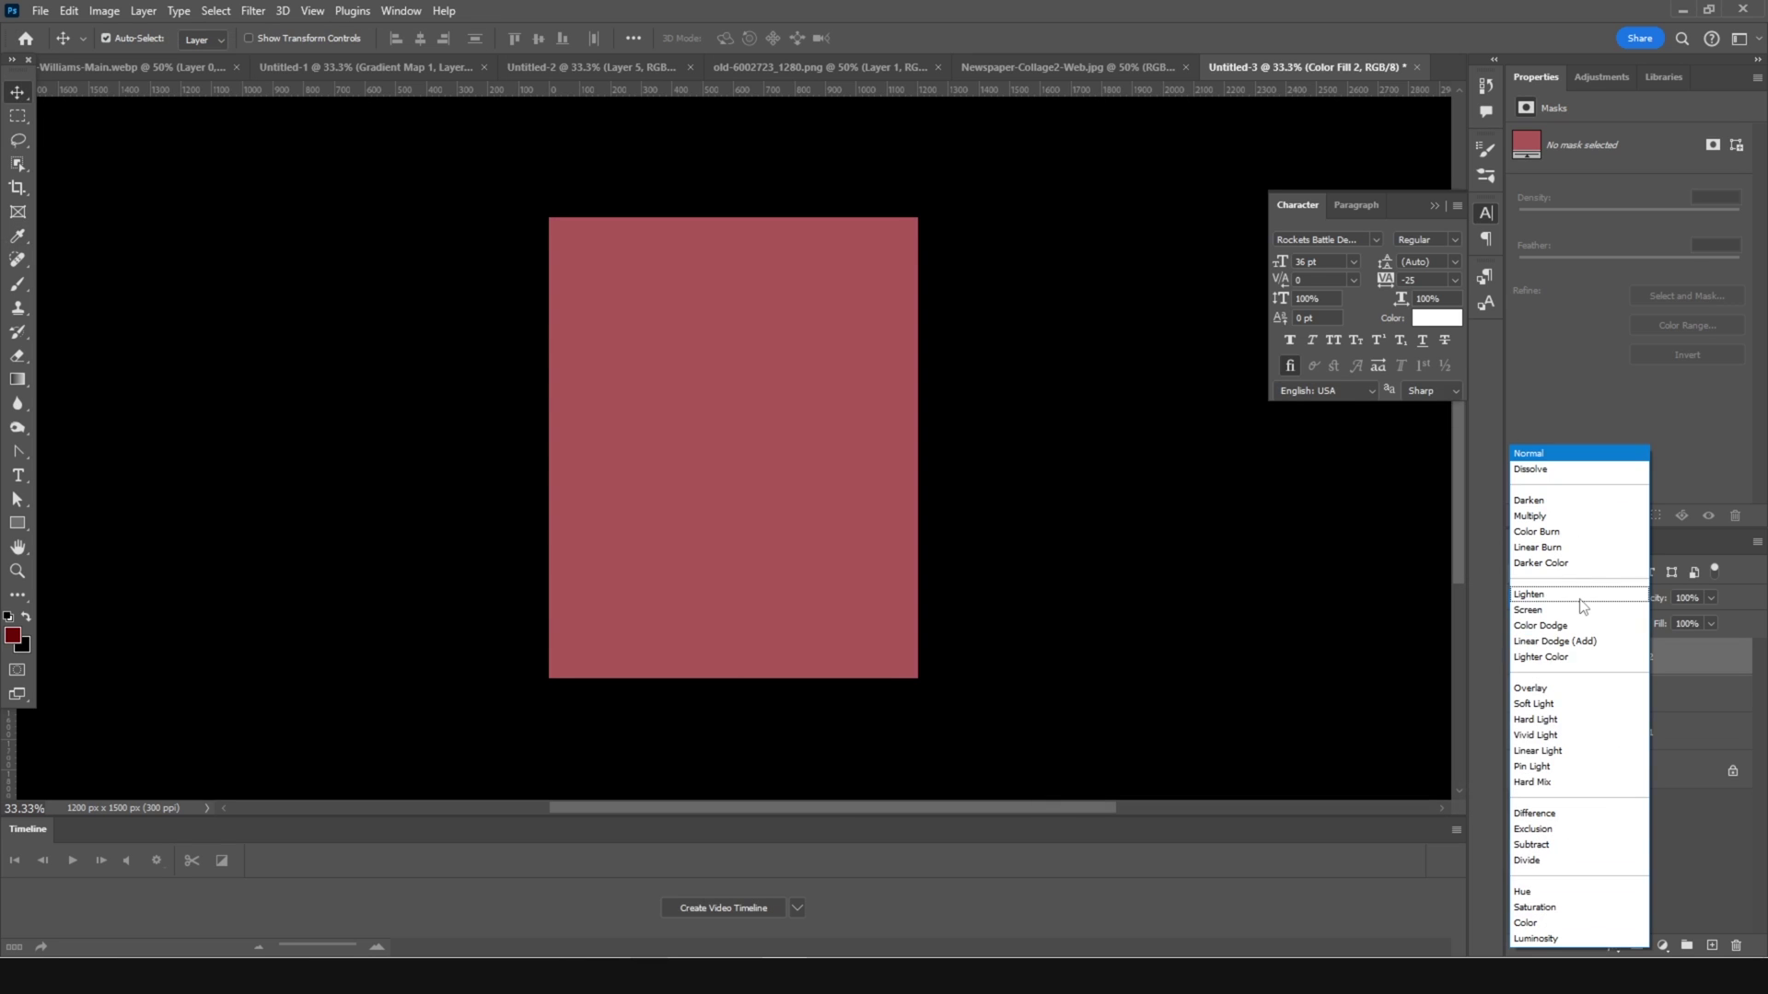
pyautogui.click(1533, 782)
pyautogui.click(1663, 945)
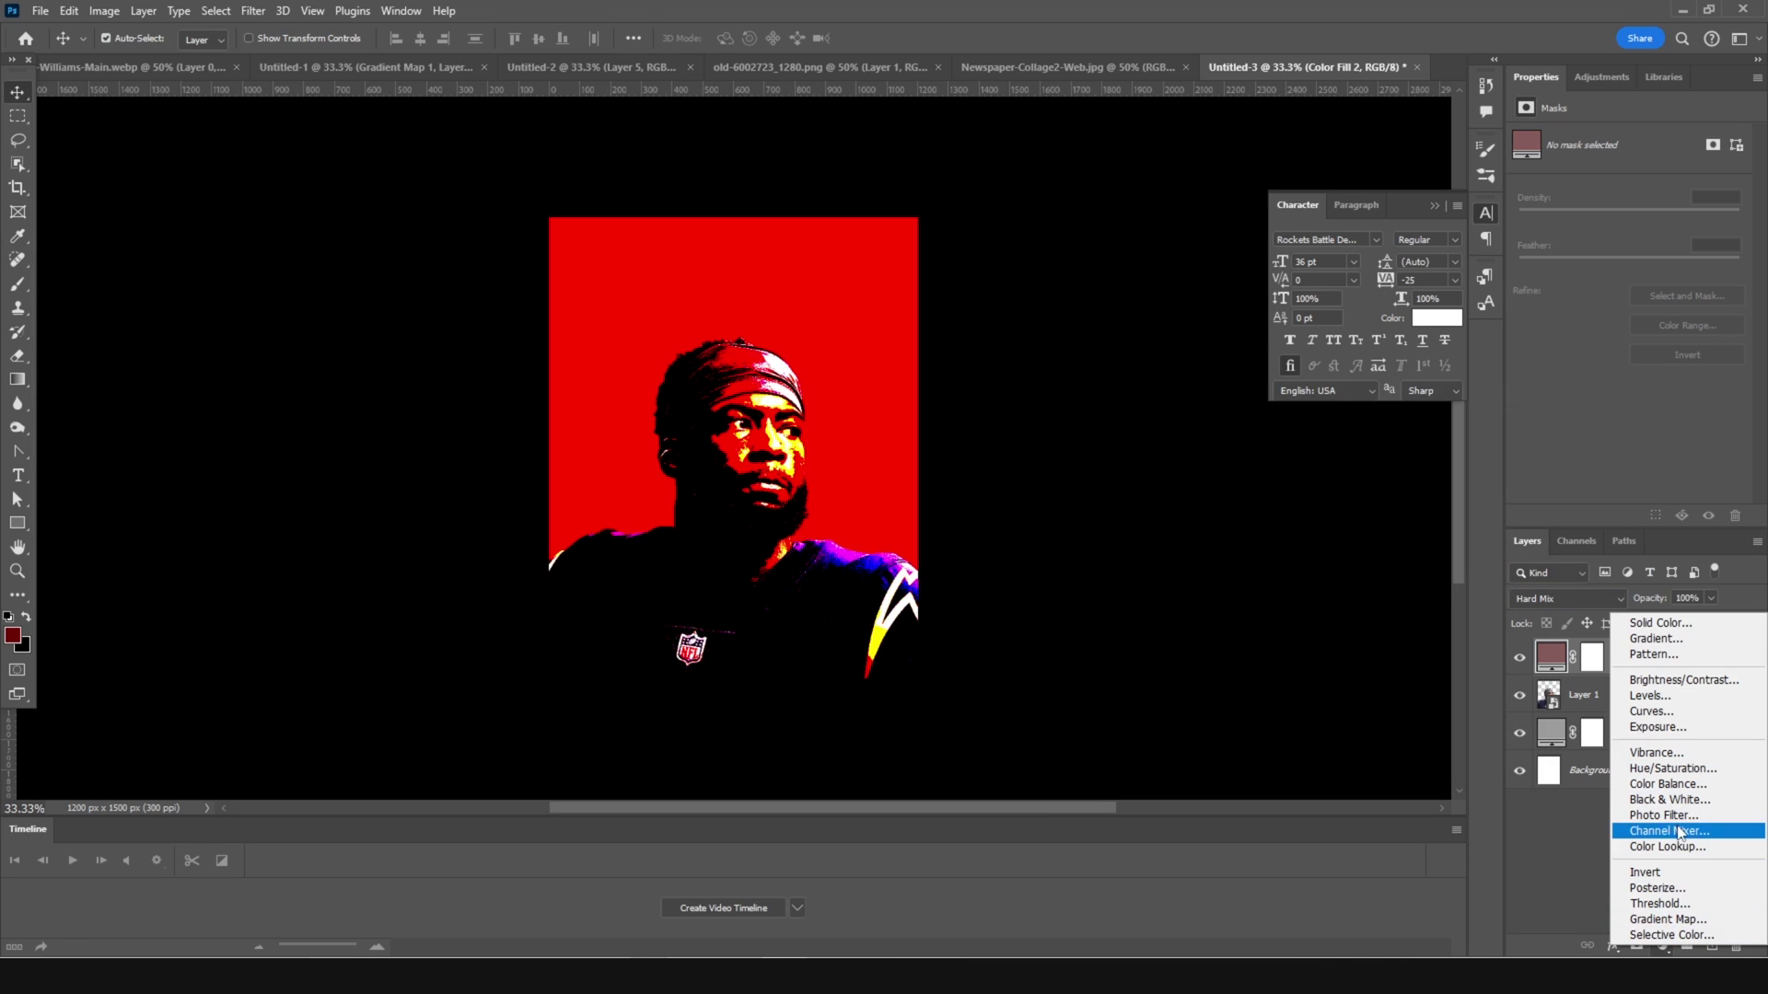
pyautogui.click(1668, 799)
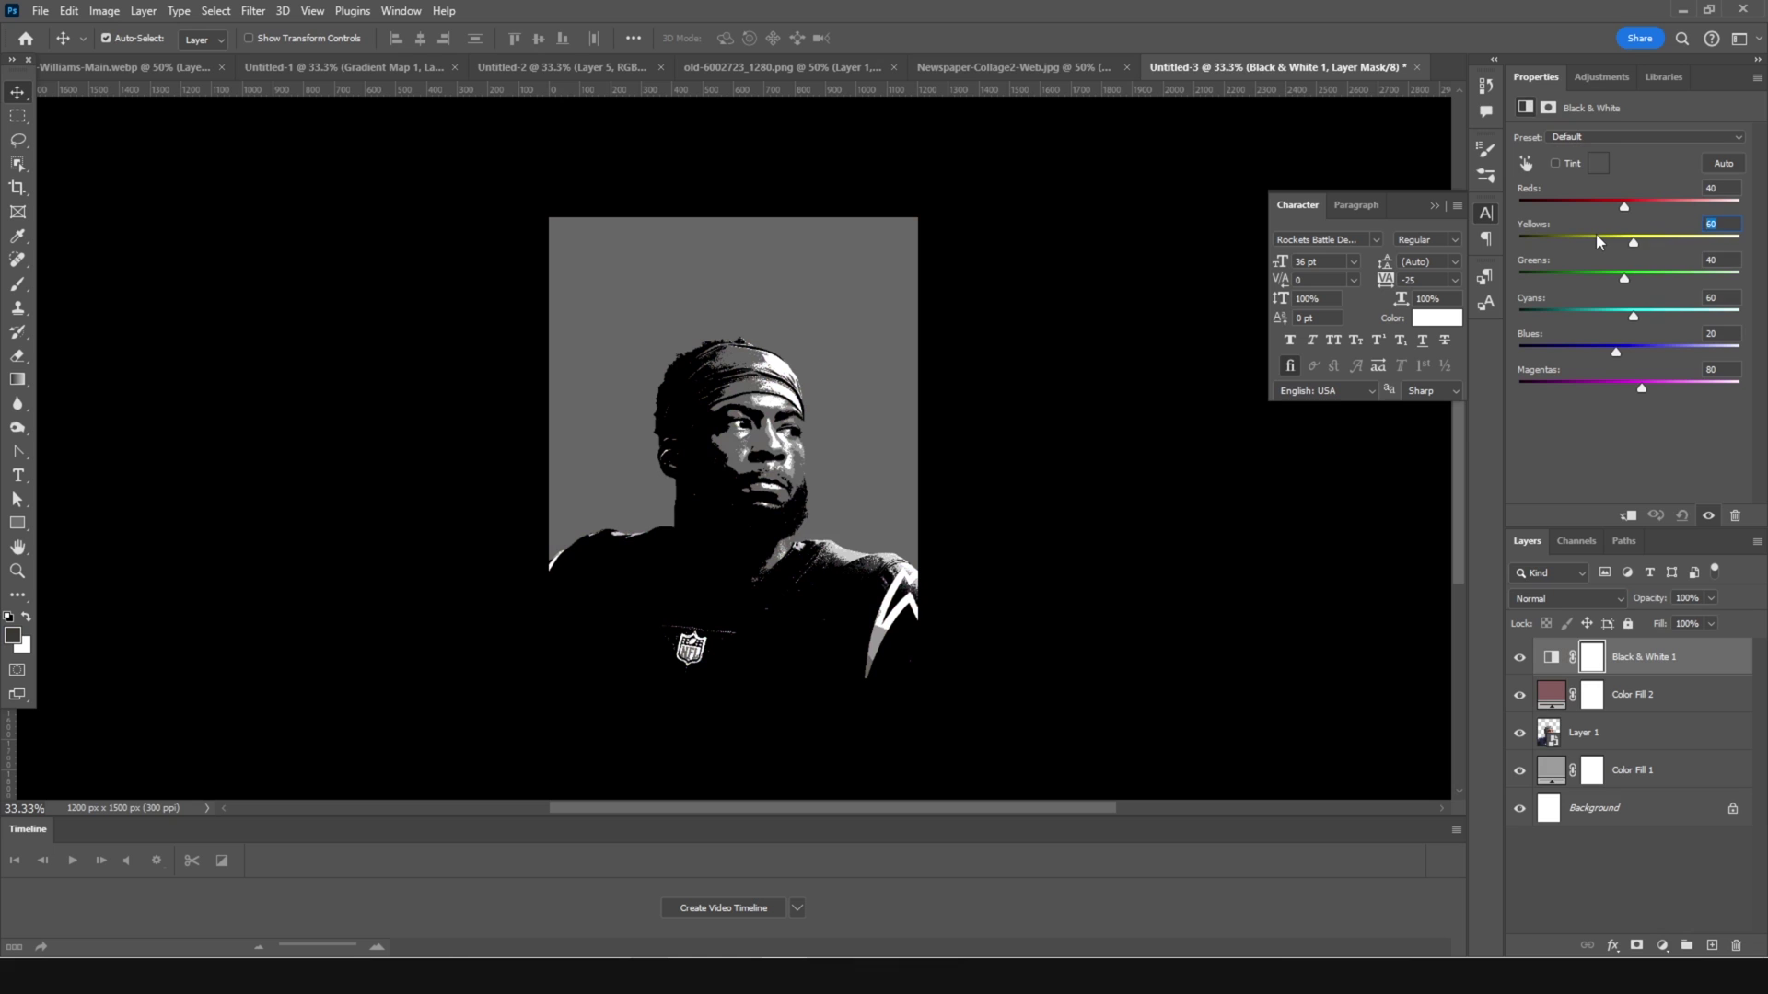
# Step: Set the Black & White Yellows, Blues and Cyans sliders each to 40
pyautogui.write('40')
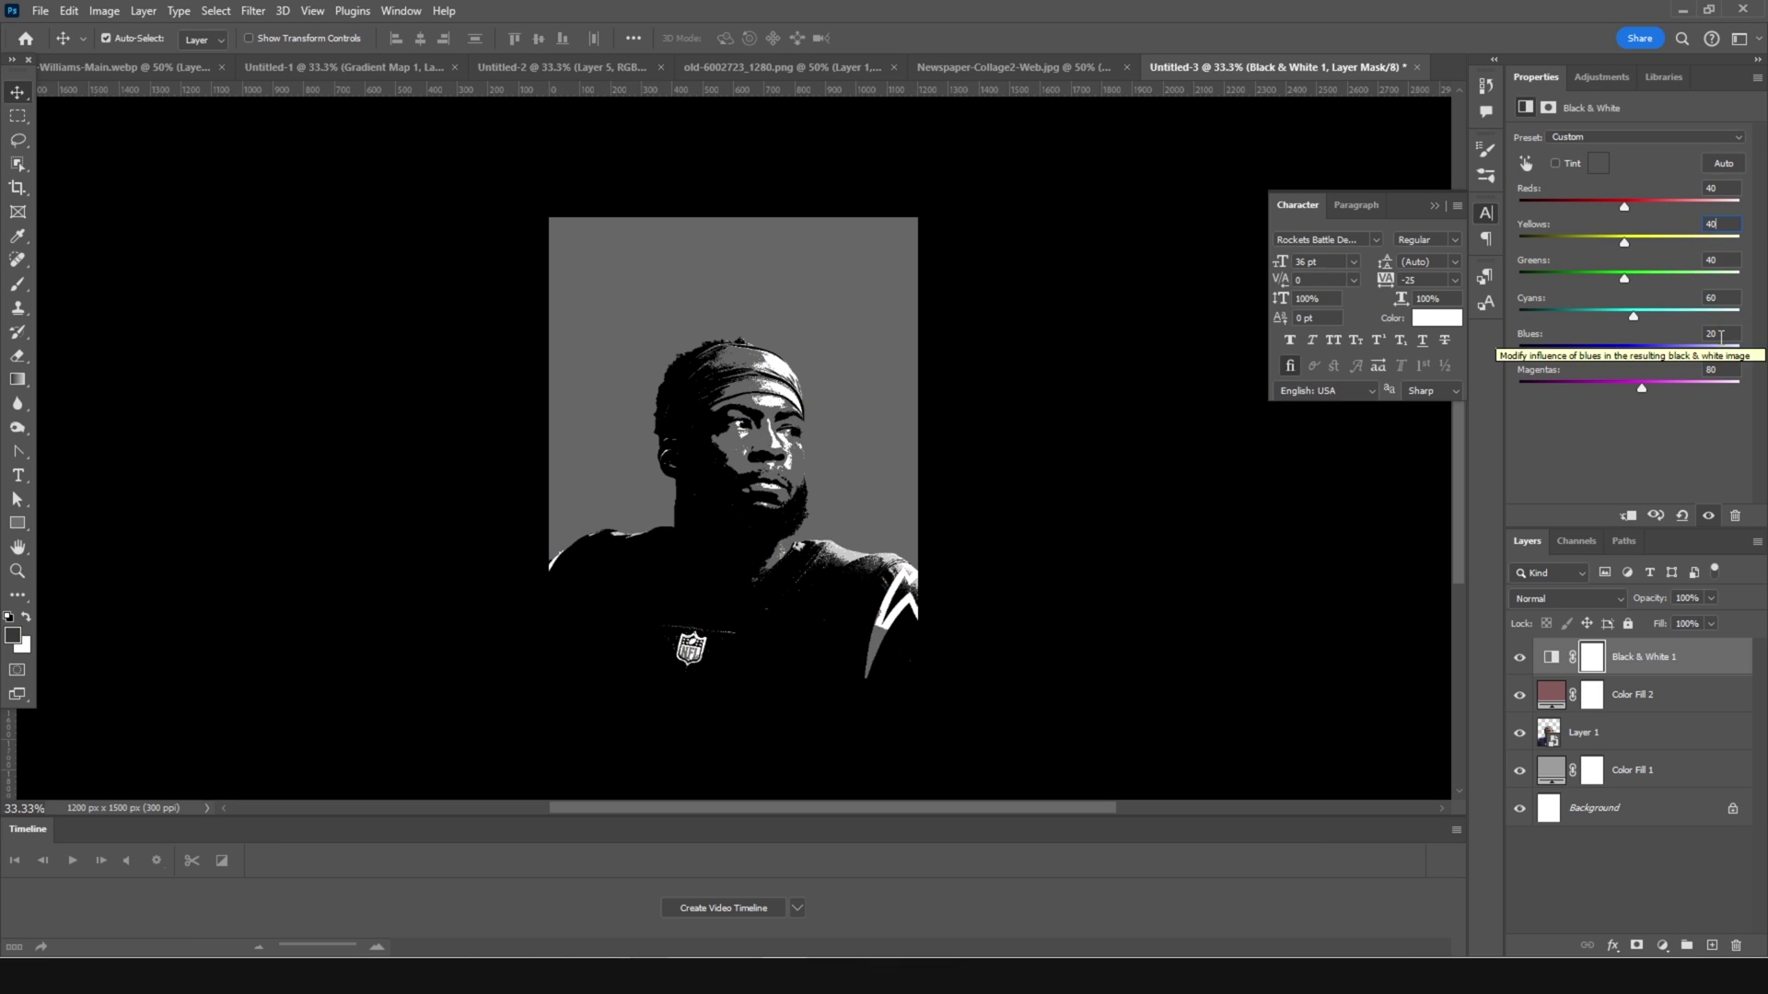
pyautogui.click(1617, 351)
pyautogui.moveTo(1617, 351); pyautogui.dragTo(1622, 350)
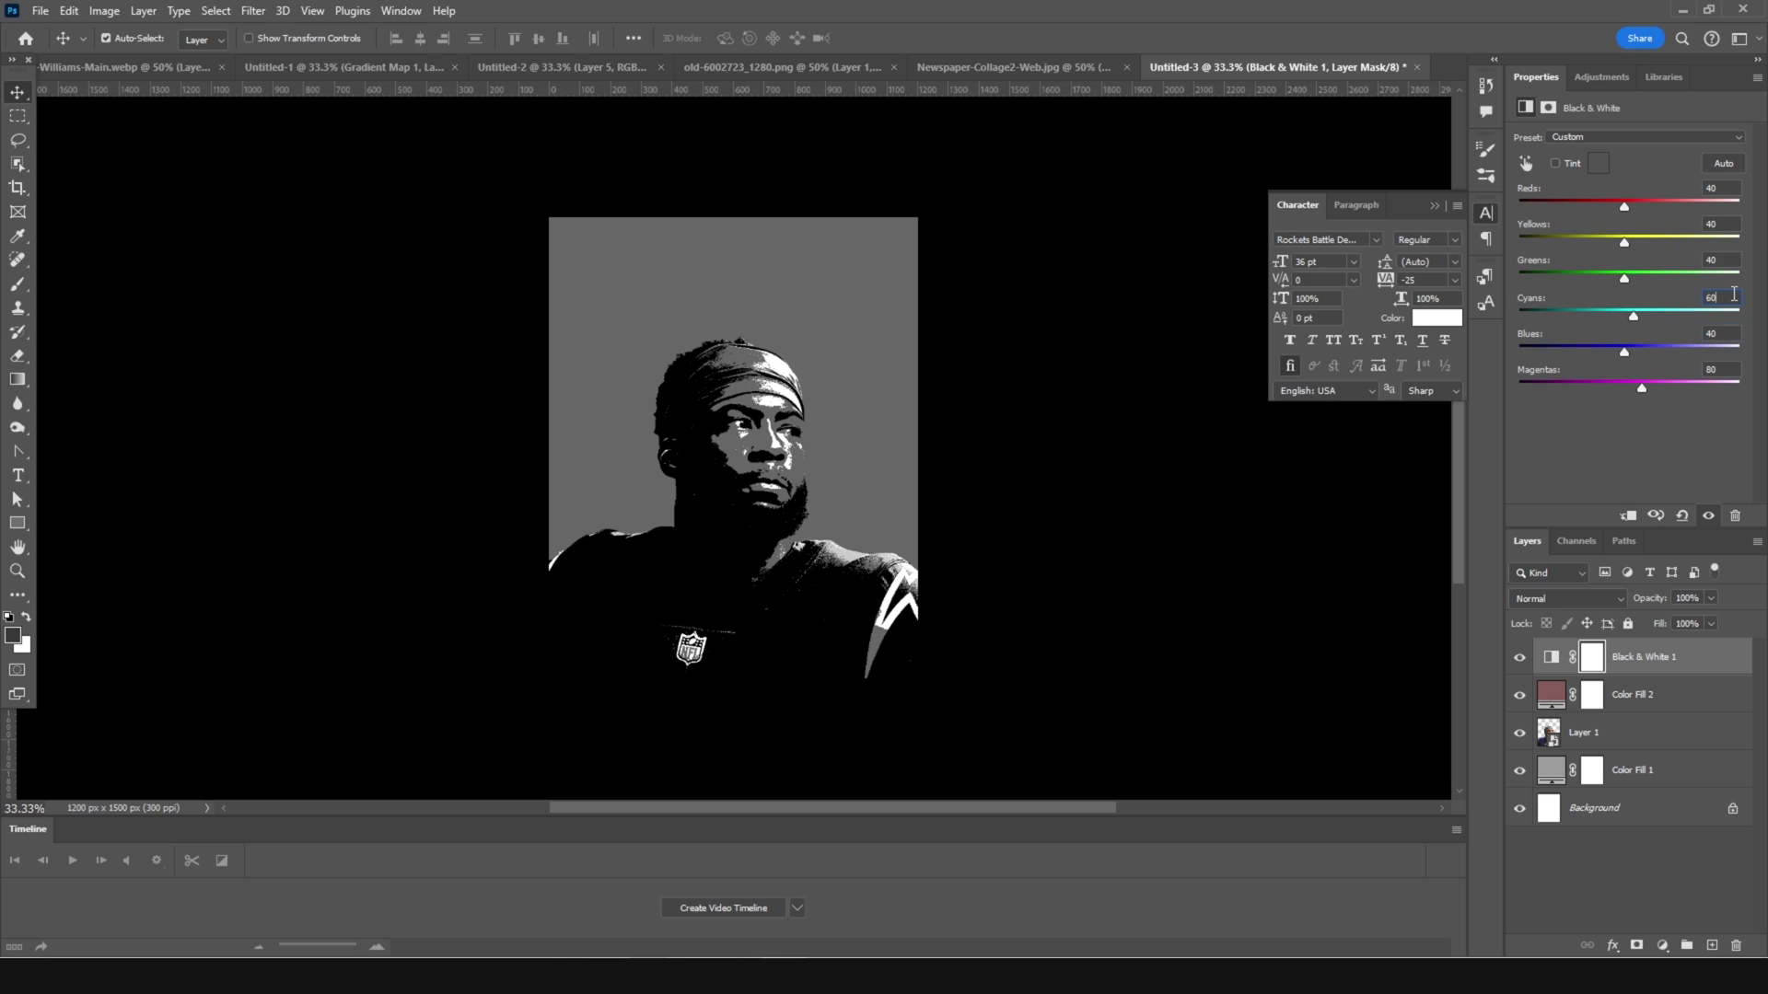
pyautogui.press('Return')
pyautogui.write('40')
pyautogui.click(1552, 656)
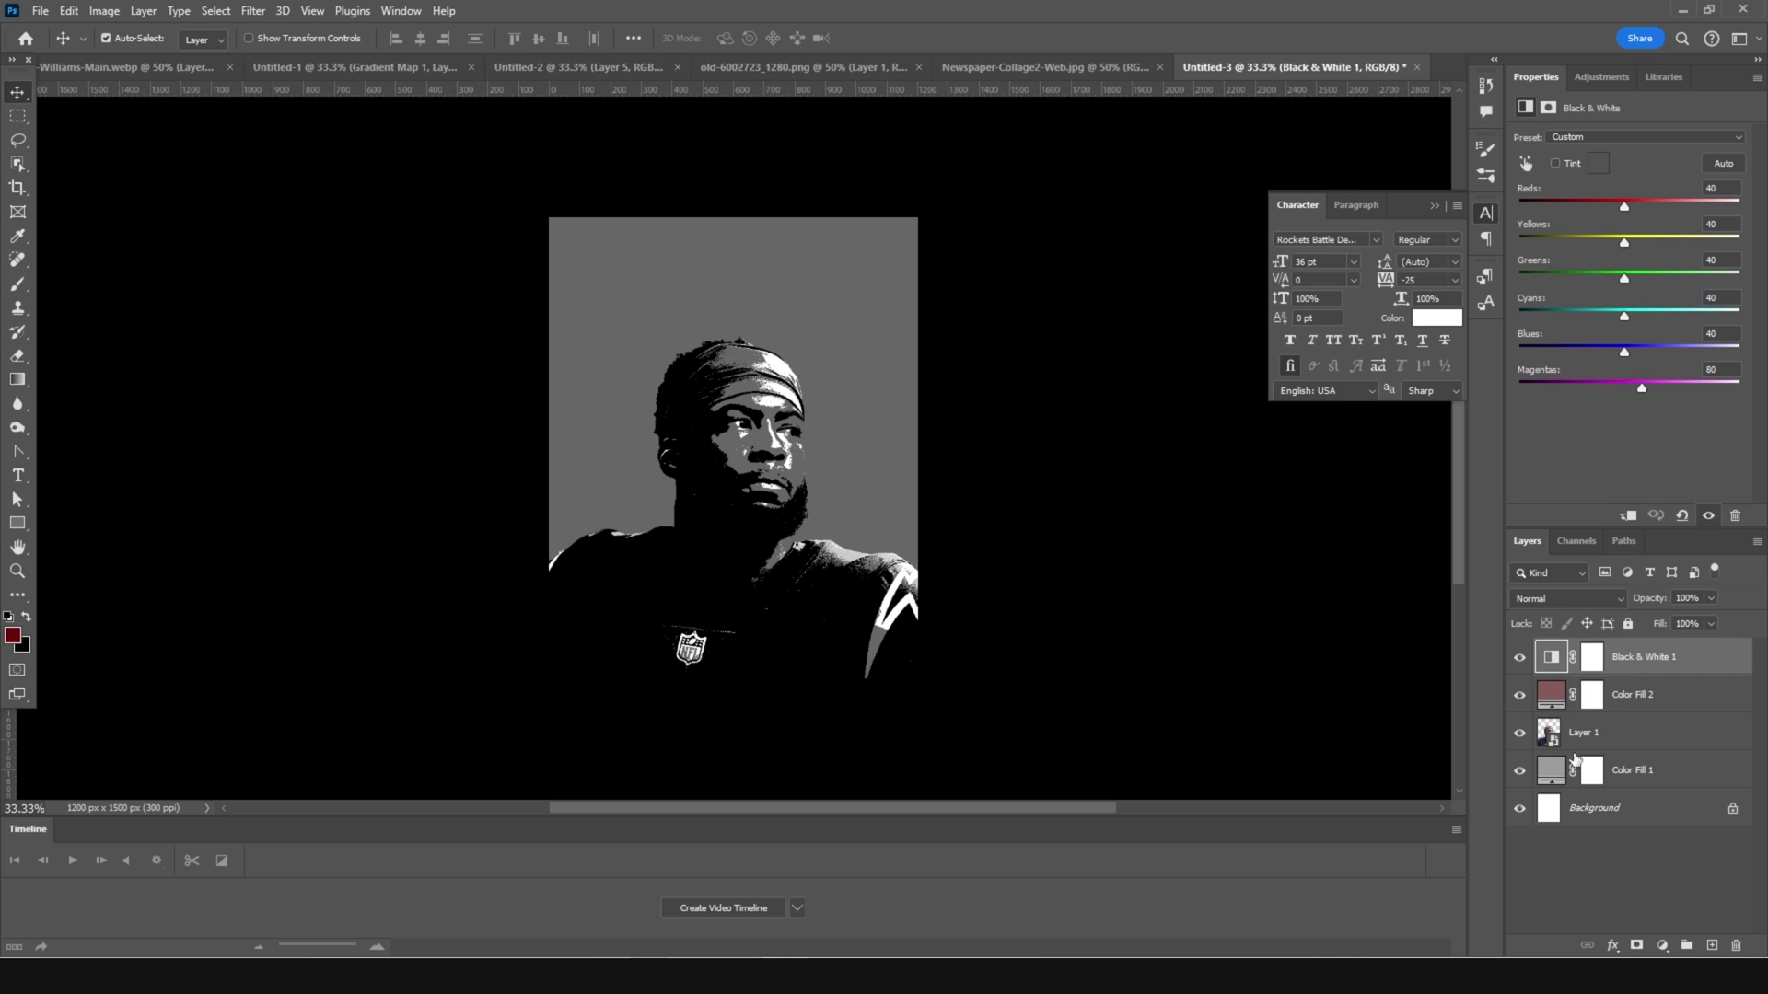
pyautogui.click(1664, 948)
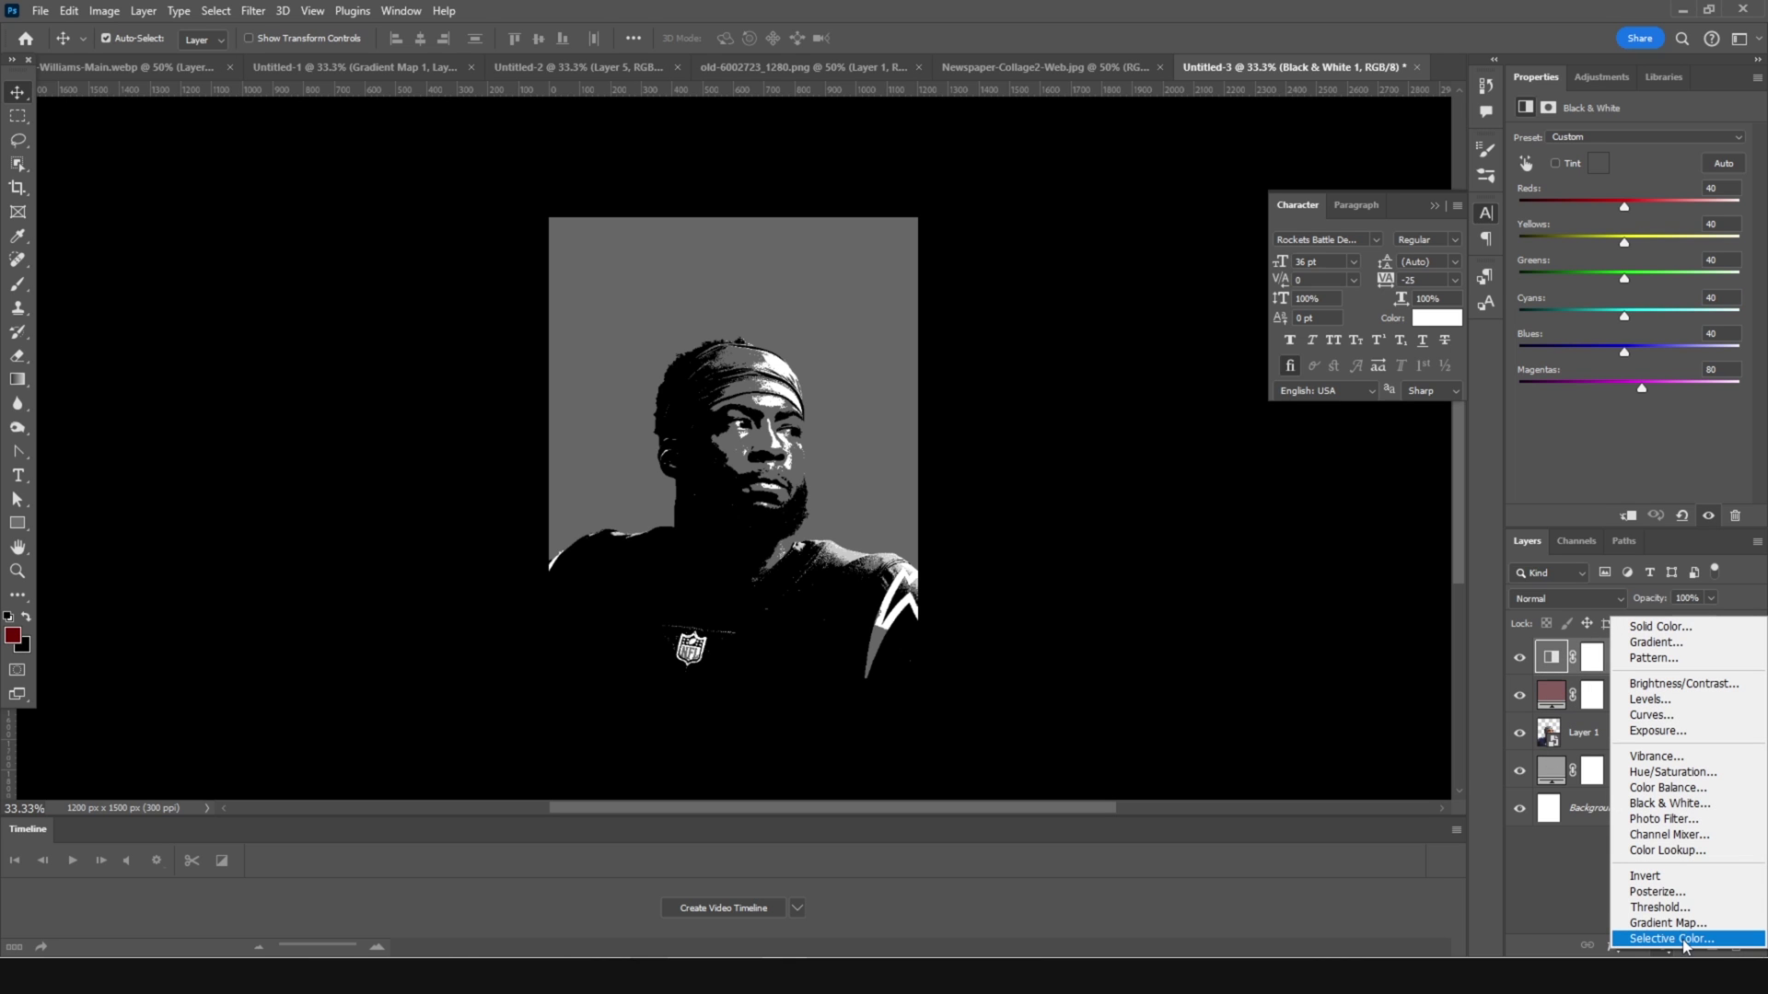
# Step: Add a Gradient Map running from dark grey 1f1f1f to white
pyautogui.click(1668, 923)
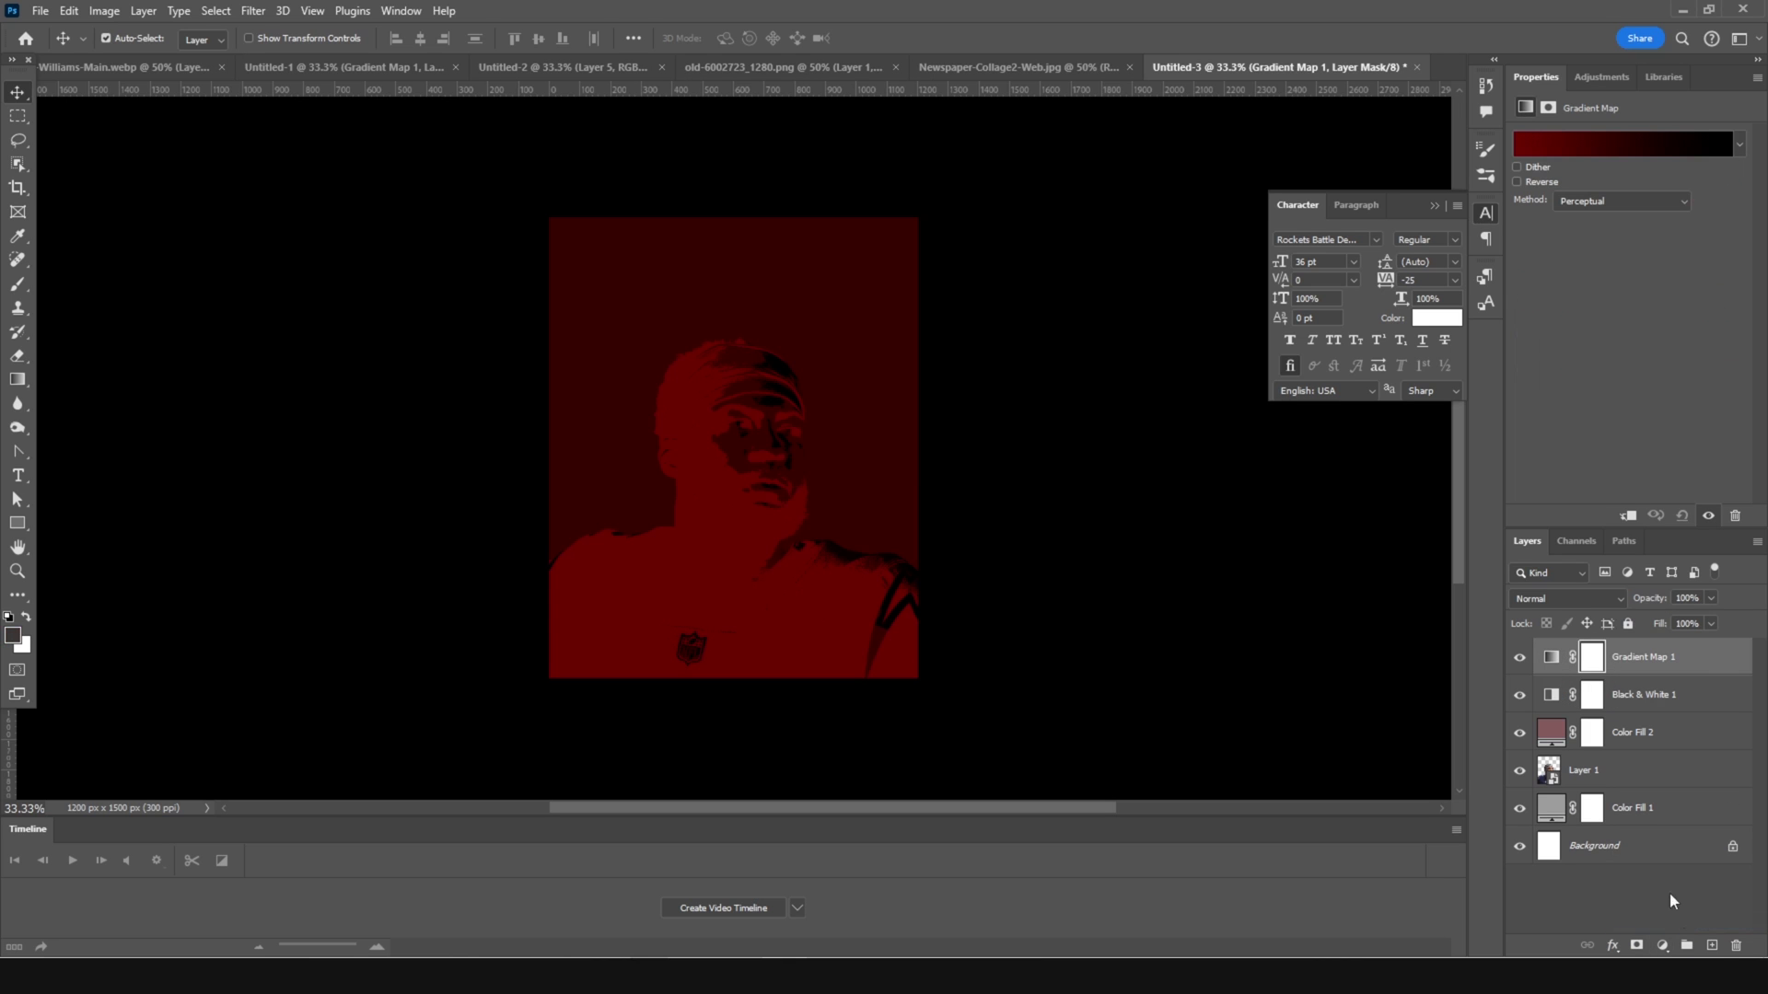
pyautogui.click(1543, 141)
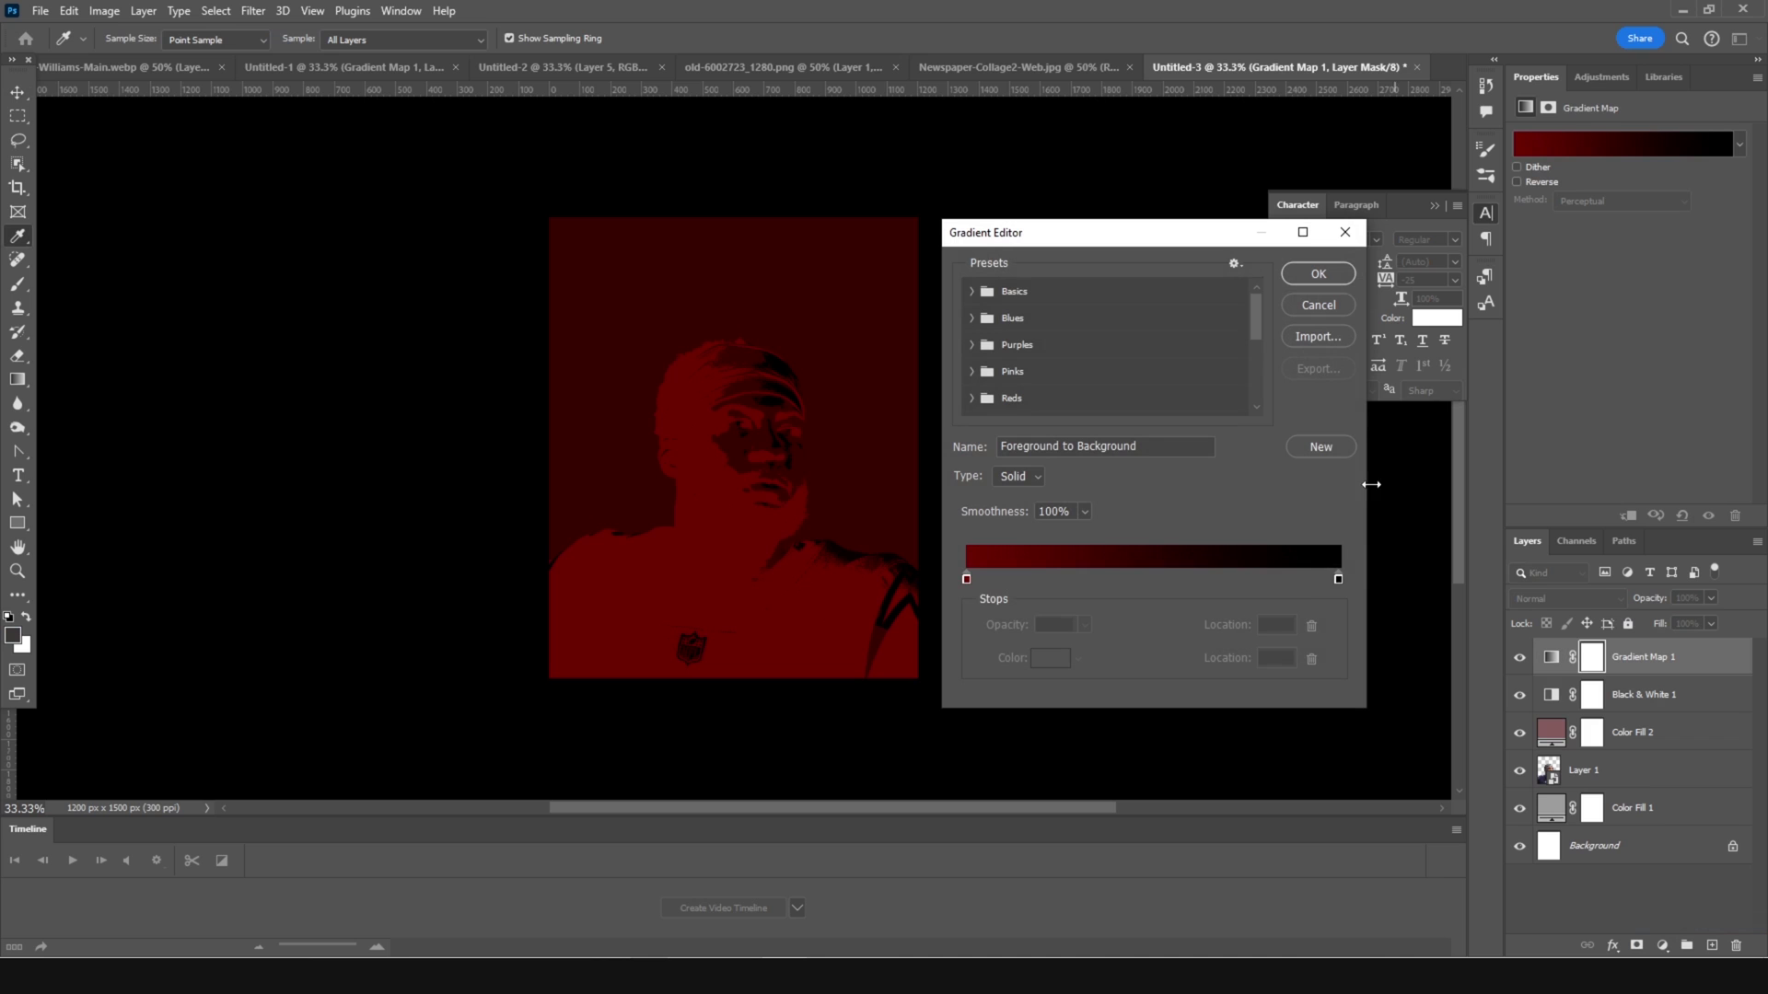
pyautogui.click(967, 579)
pyautogui.click(1036, 659)
pyautogui.click(1079, 662)
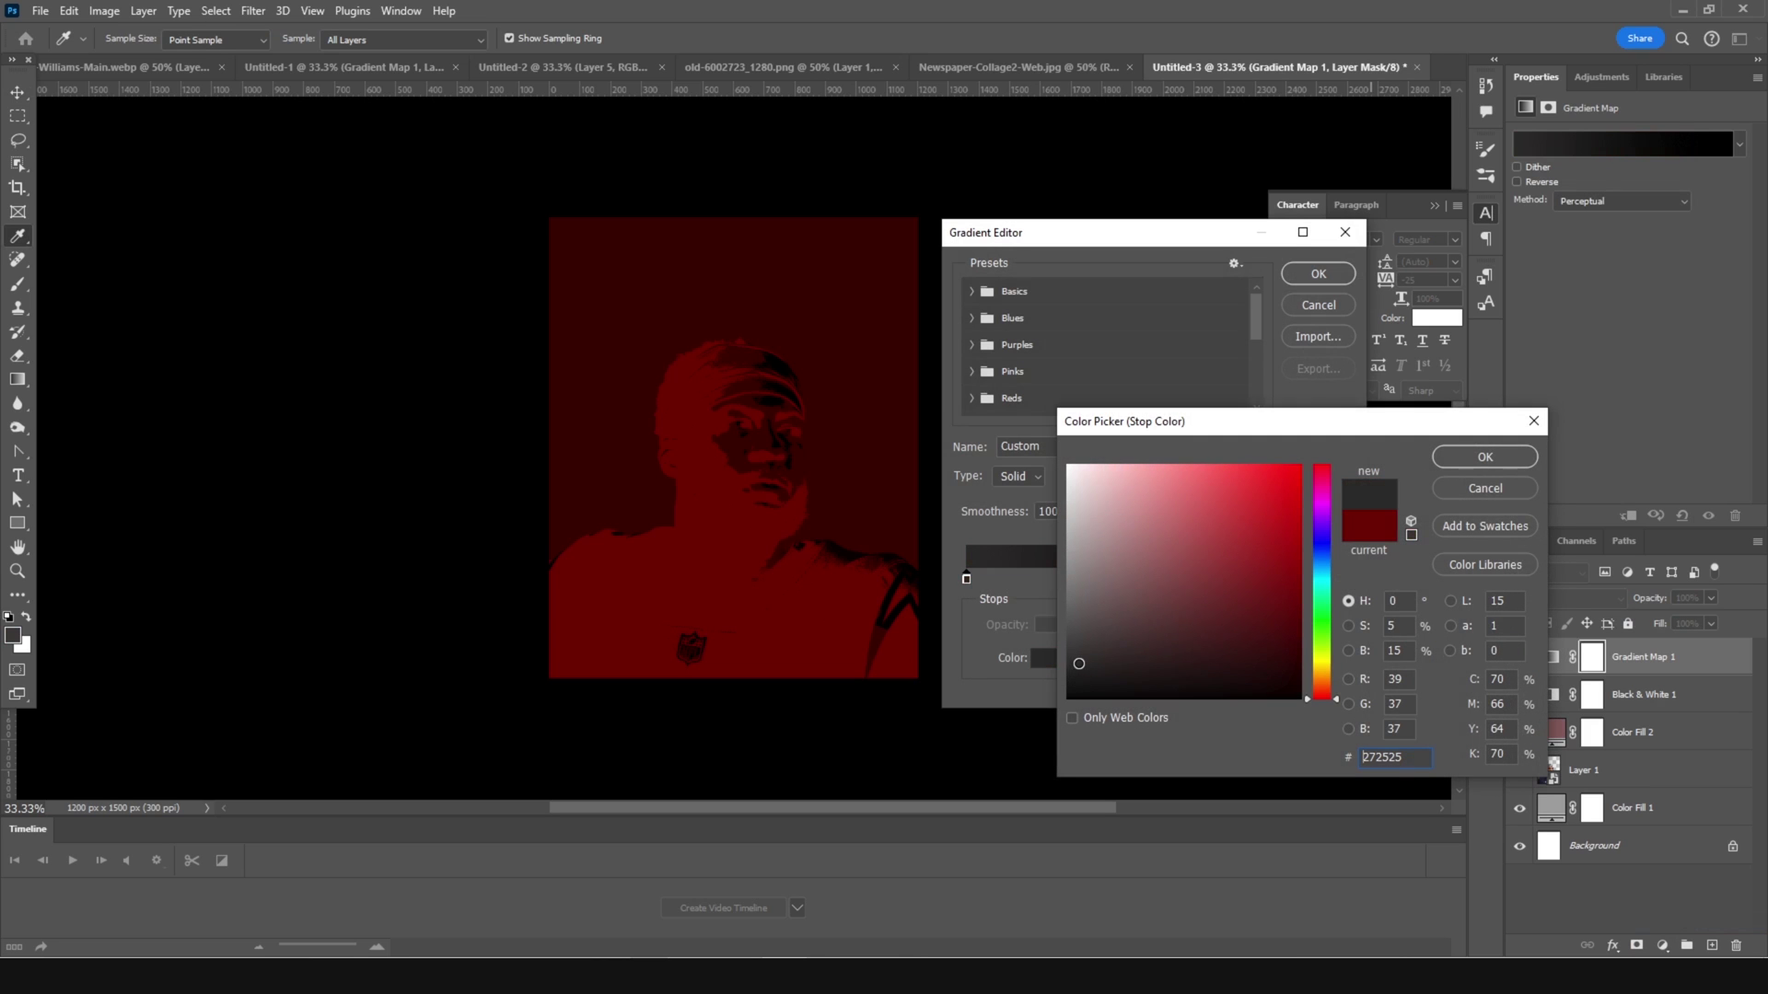
pyautogui.moveTo(1079, 663); pyautogui.dragTo(1063, 672)
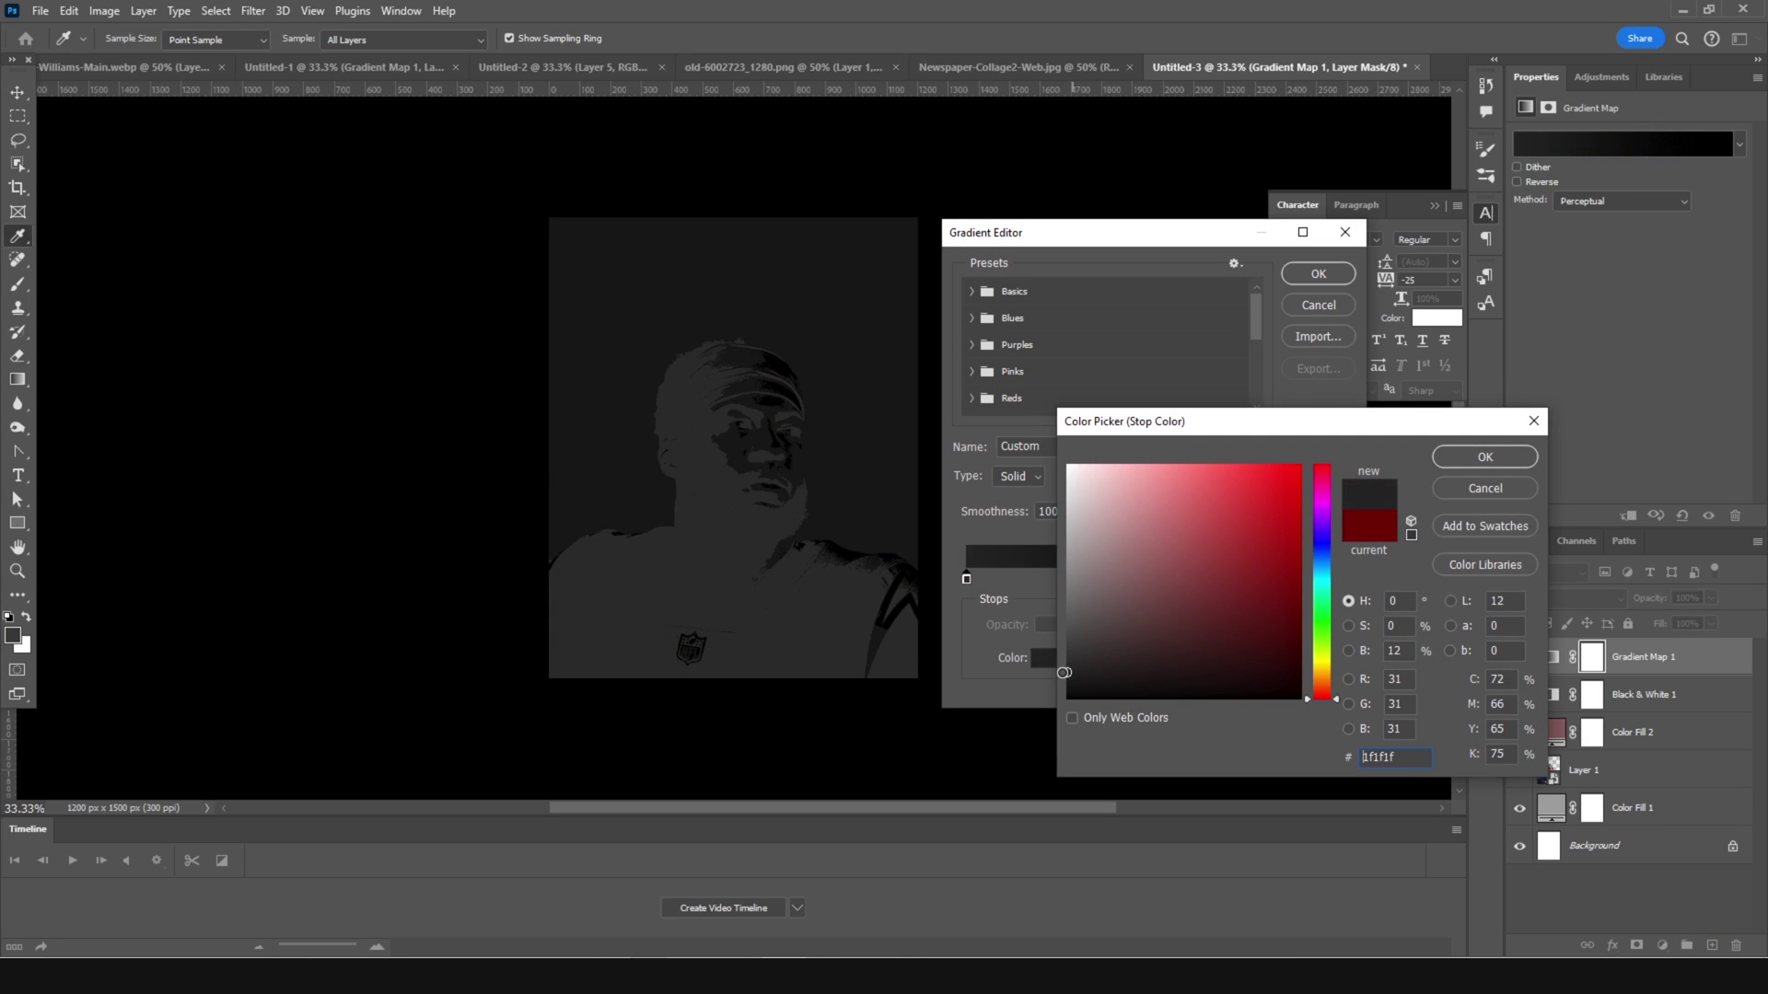
pyautogui.click(1485, 456)
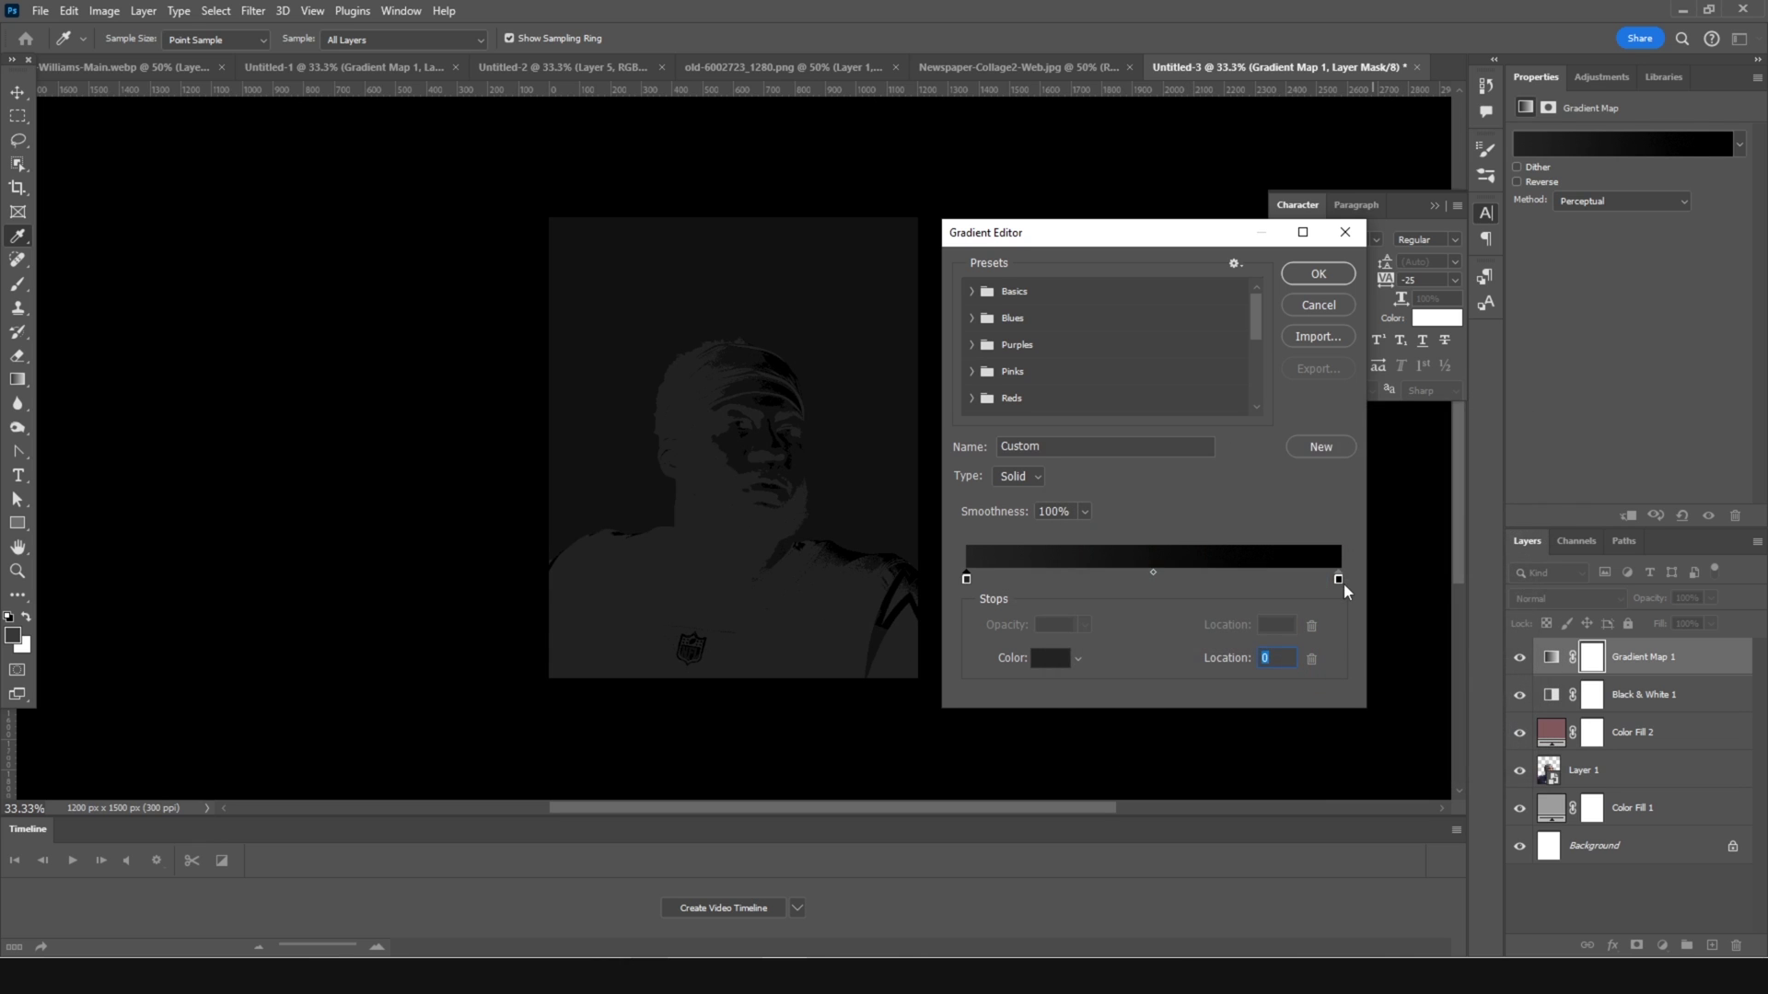
pyautogui.click(1339, 580)
pyautogui.click(1048, 659)
pyautogui.moveTo(1067, 628); pyautogui.dragTo(1069, 373)
pyautogui.click(1485, 456)
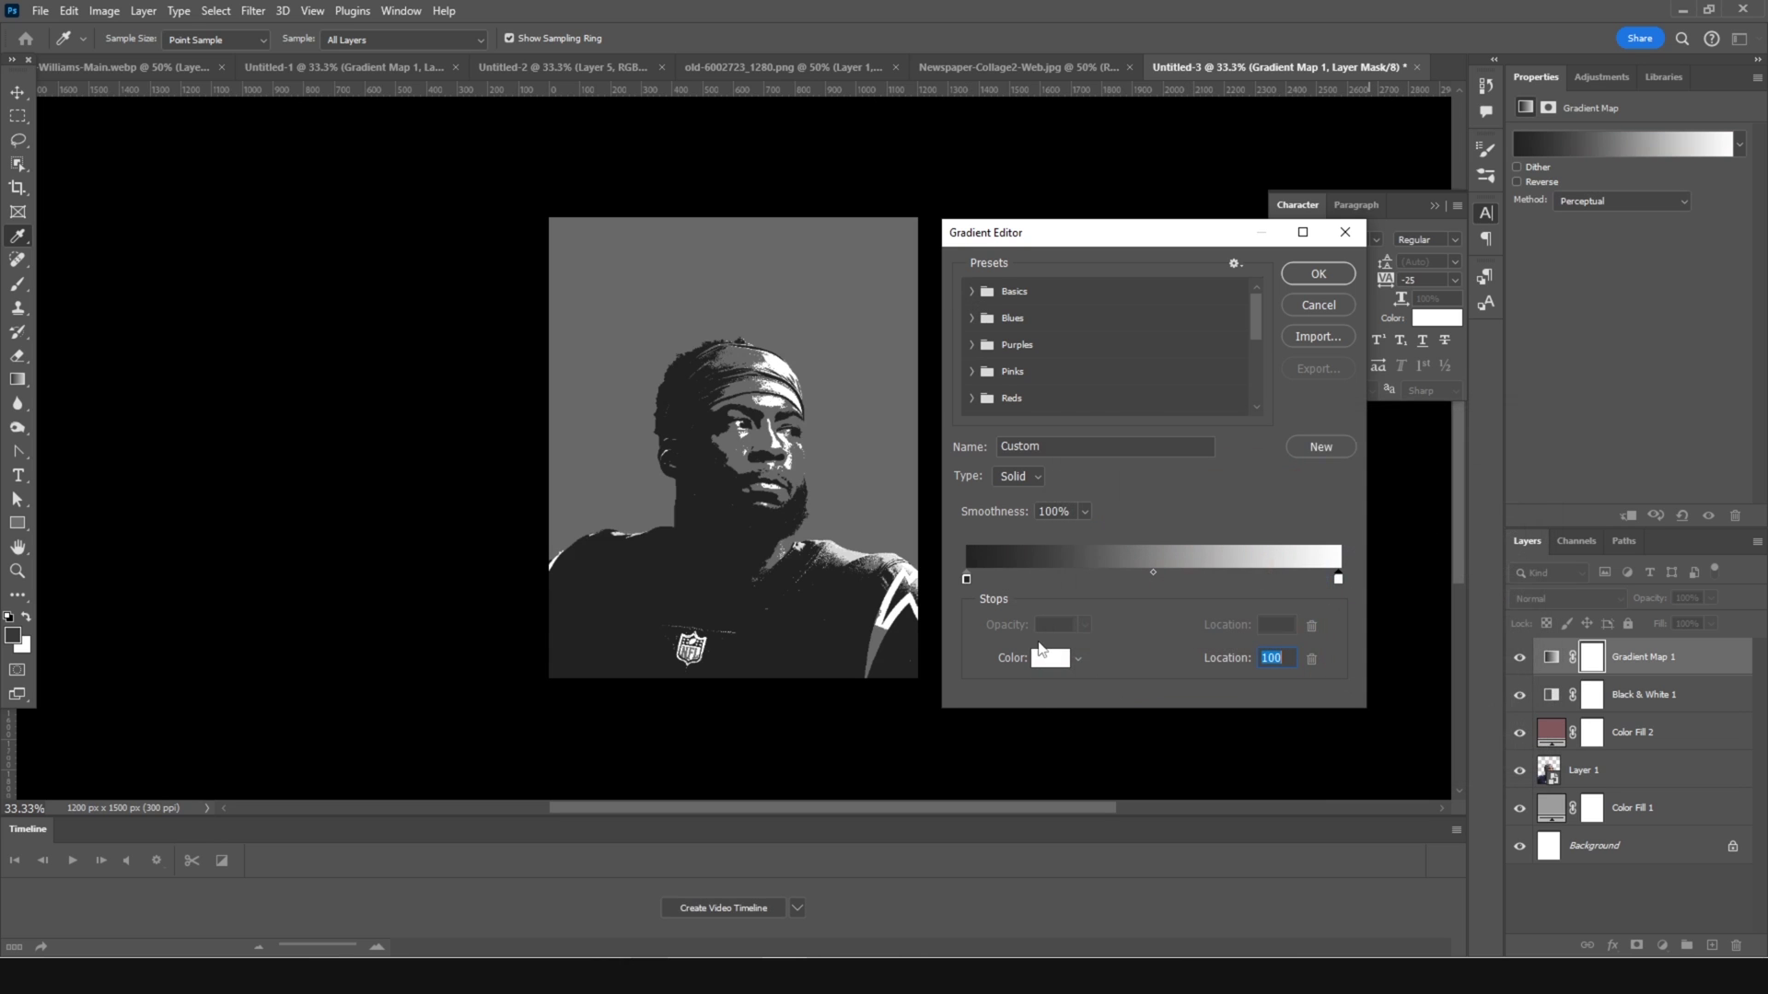
# Step: Add a gradient stop near 36% and make it blue
pyautogui.click(1069, 580)
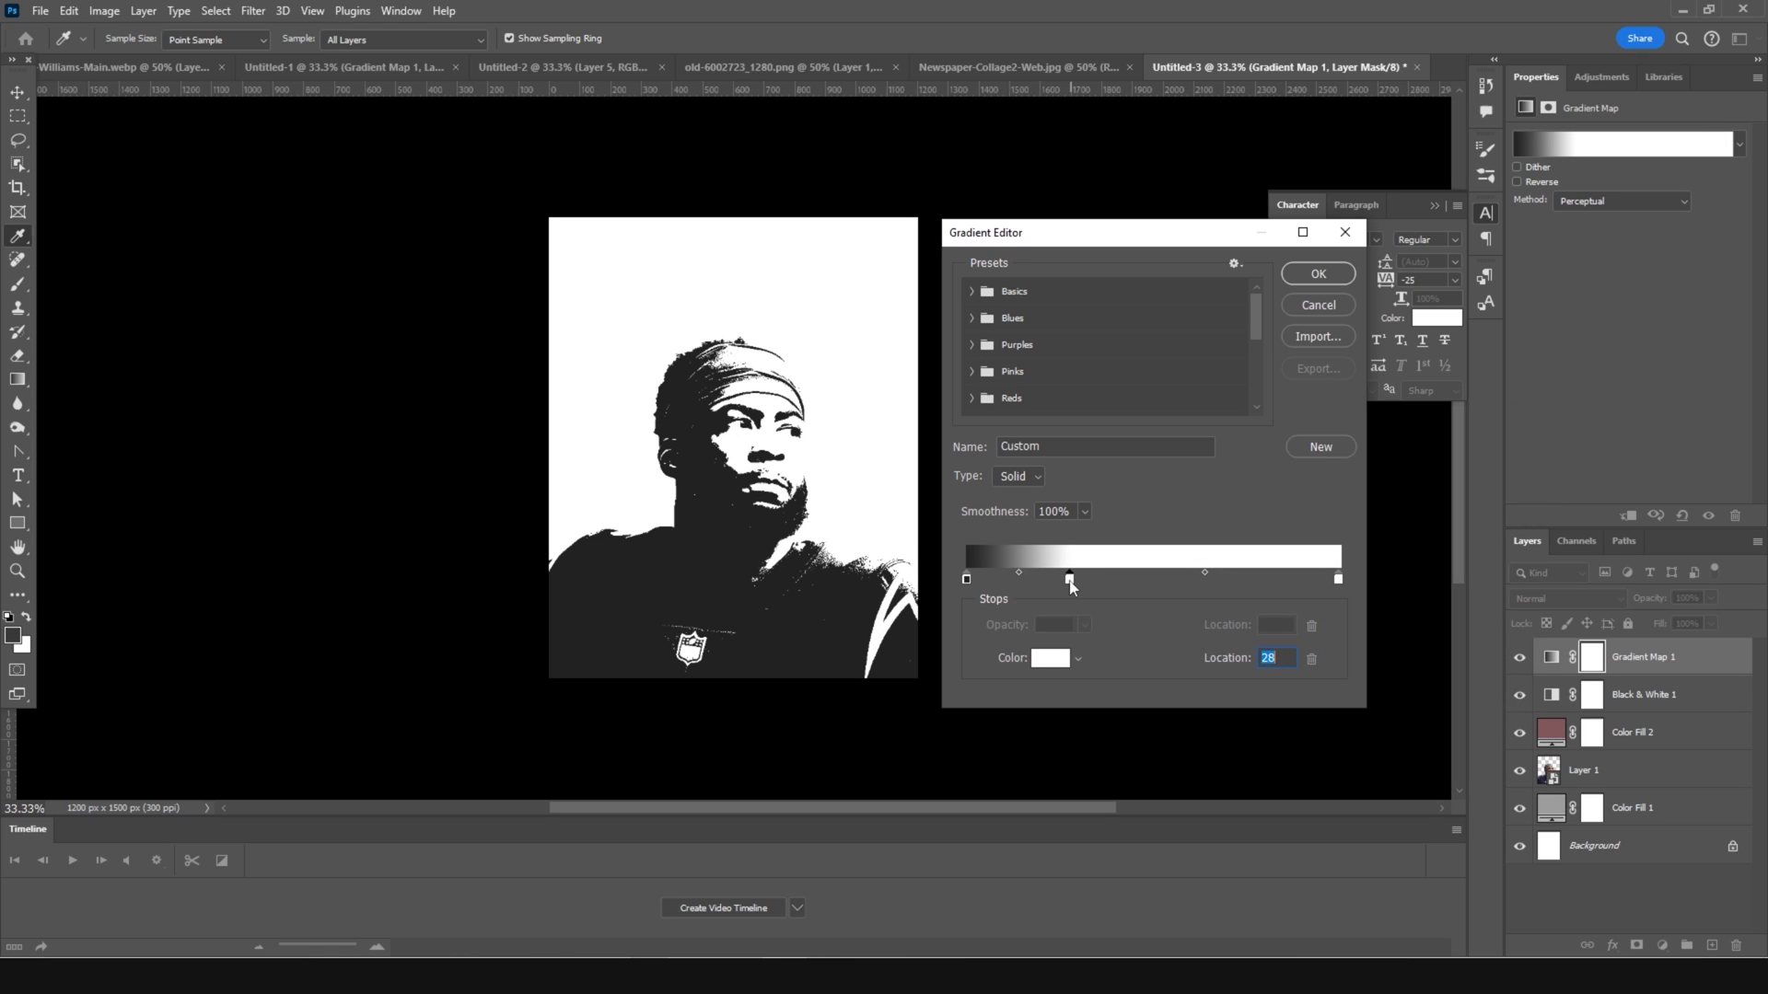
pyautogui.moveTo(1074, 586); pyautogui.dragTo(1104, 586)
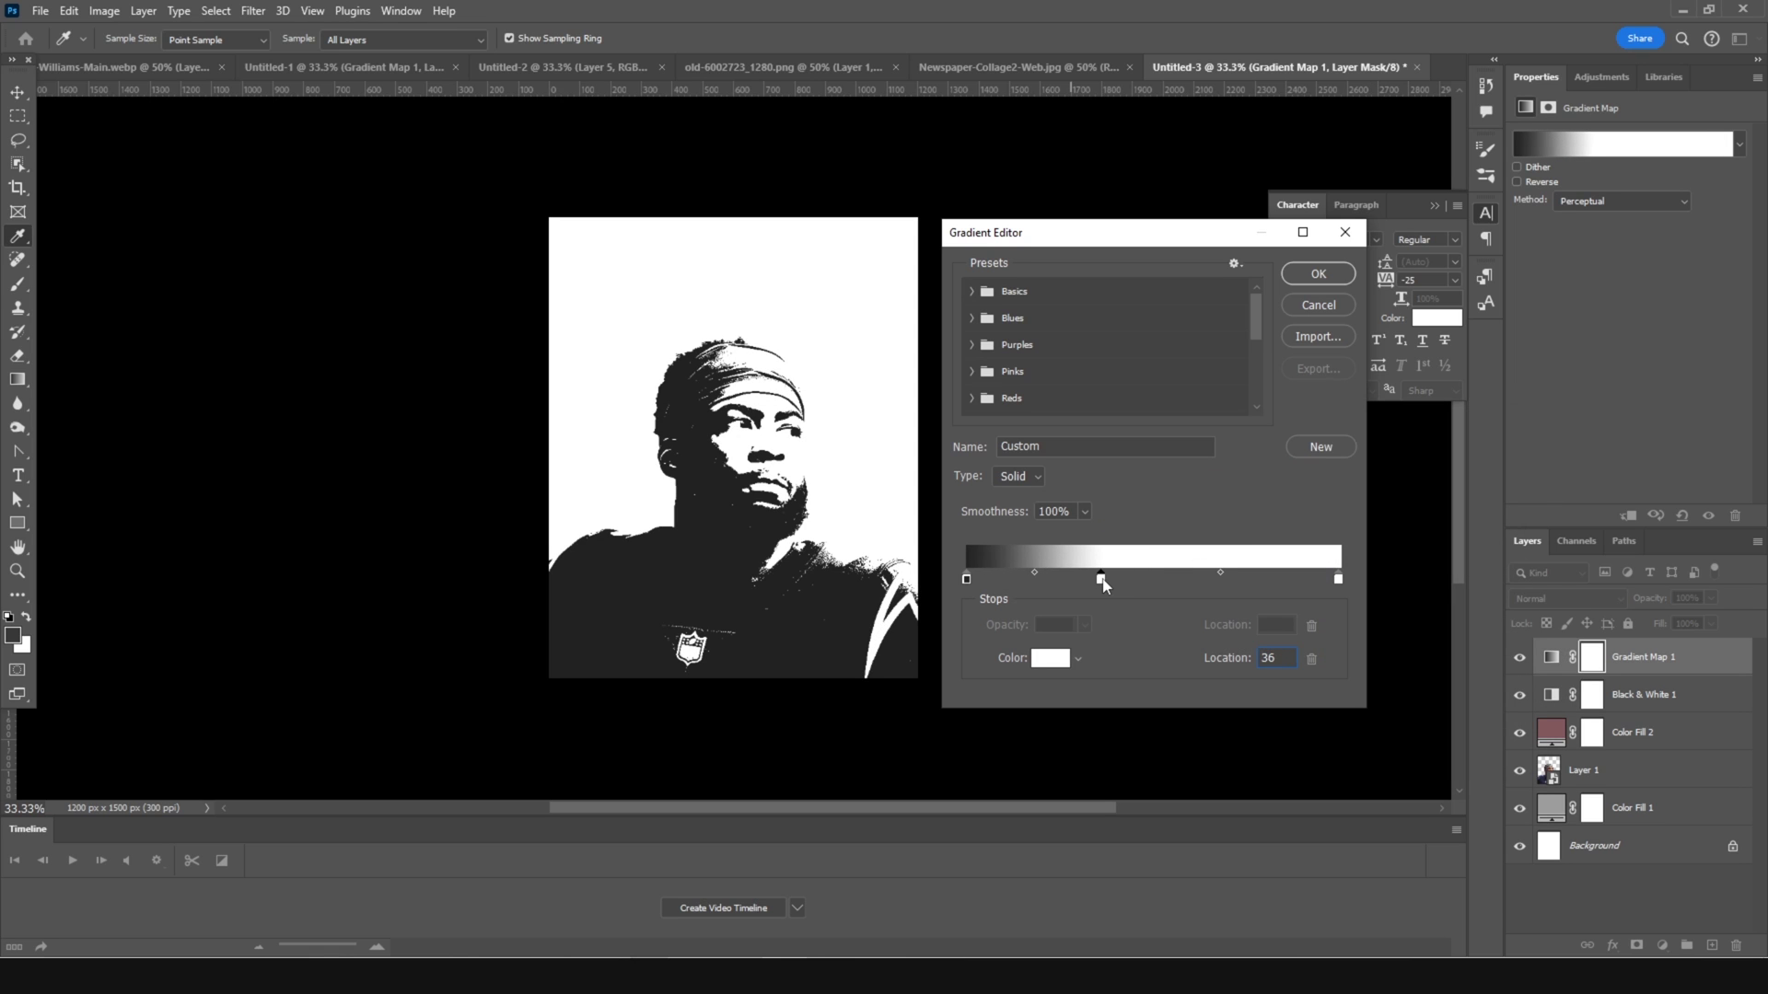
pyautogui.click(1061, 668)
pyautogui.moveTo(1323, 591)
pyautogui.mouseDown()
pyautogui.moveTo(1218, 545)
pyautogui.moveTo(1242, 543)
pyautogui.mouseUp()
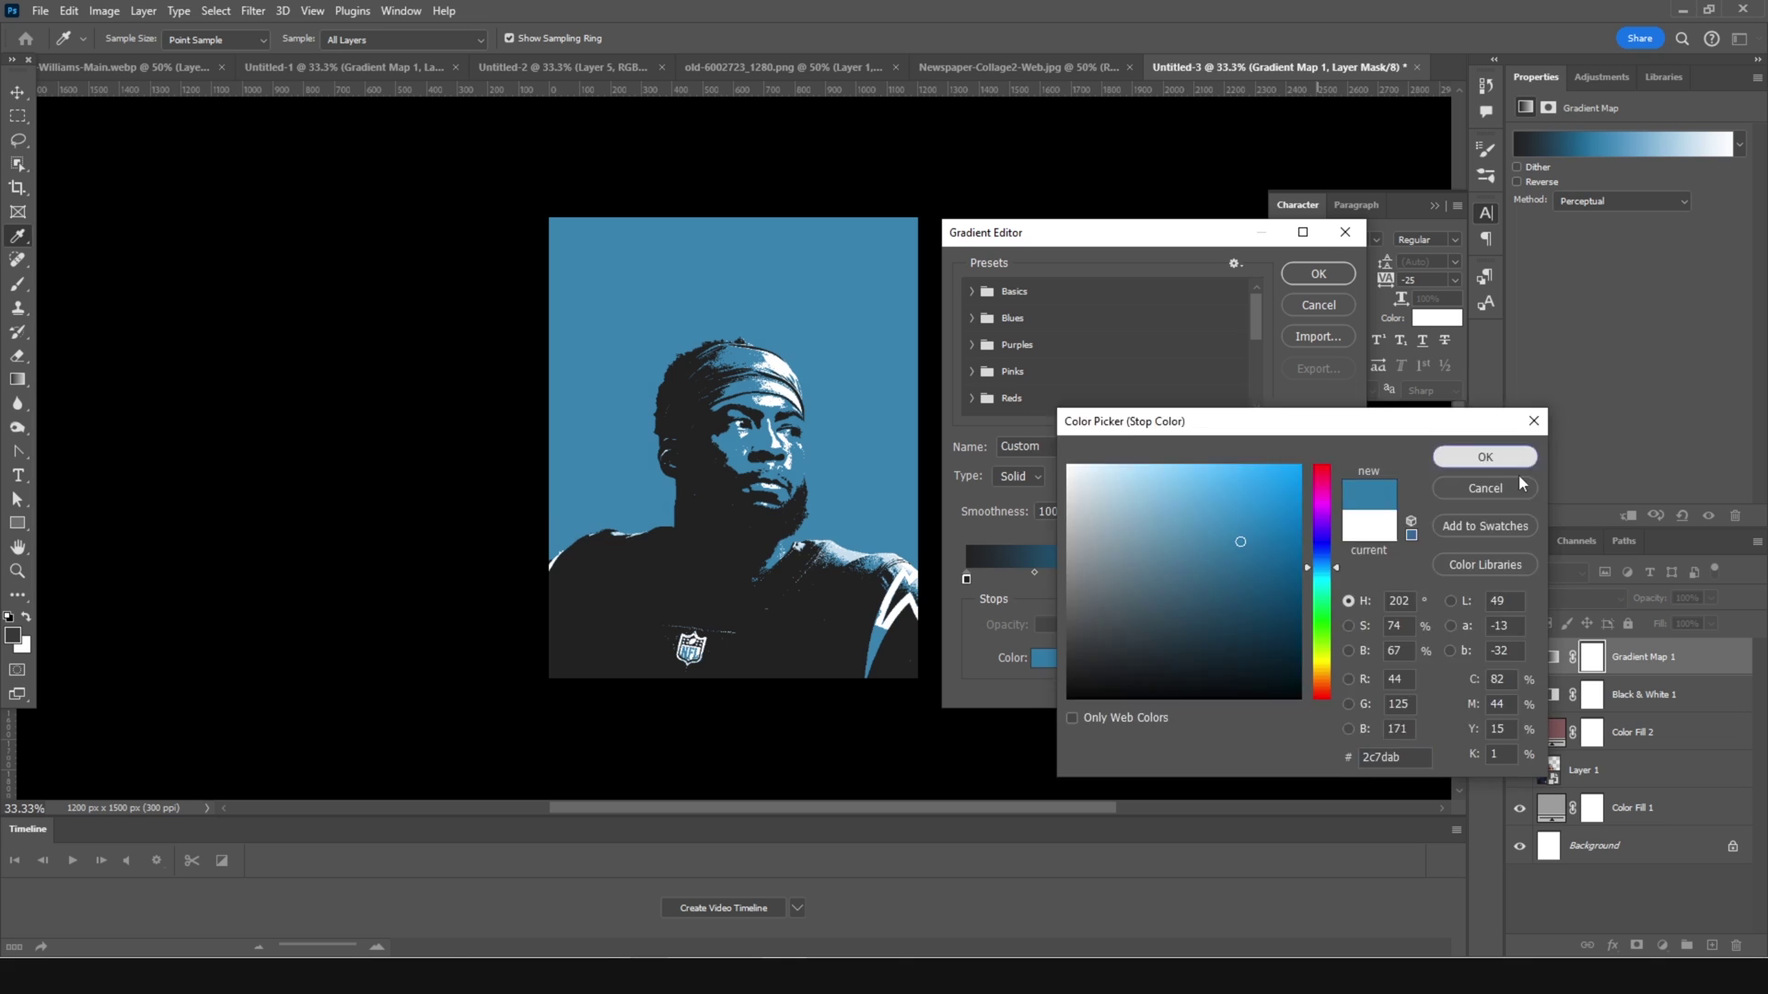
# Step: Keep the blue middle stop and add a cyan 82f5ff stop at 83%
pyautogui.click(1485, 457)
pyautogui.click(1276, 586)
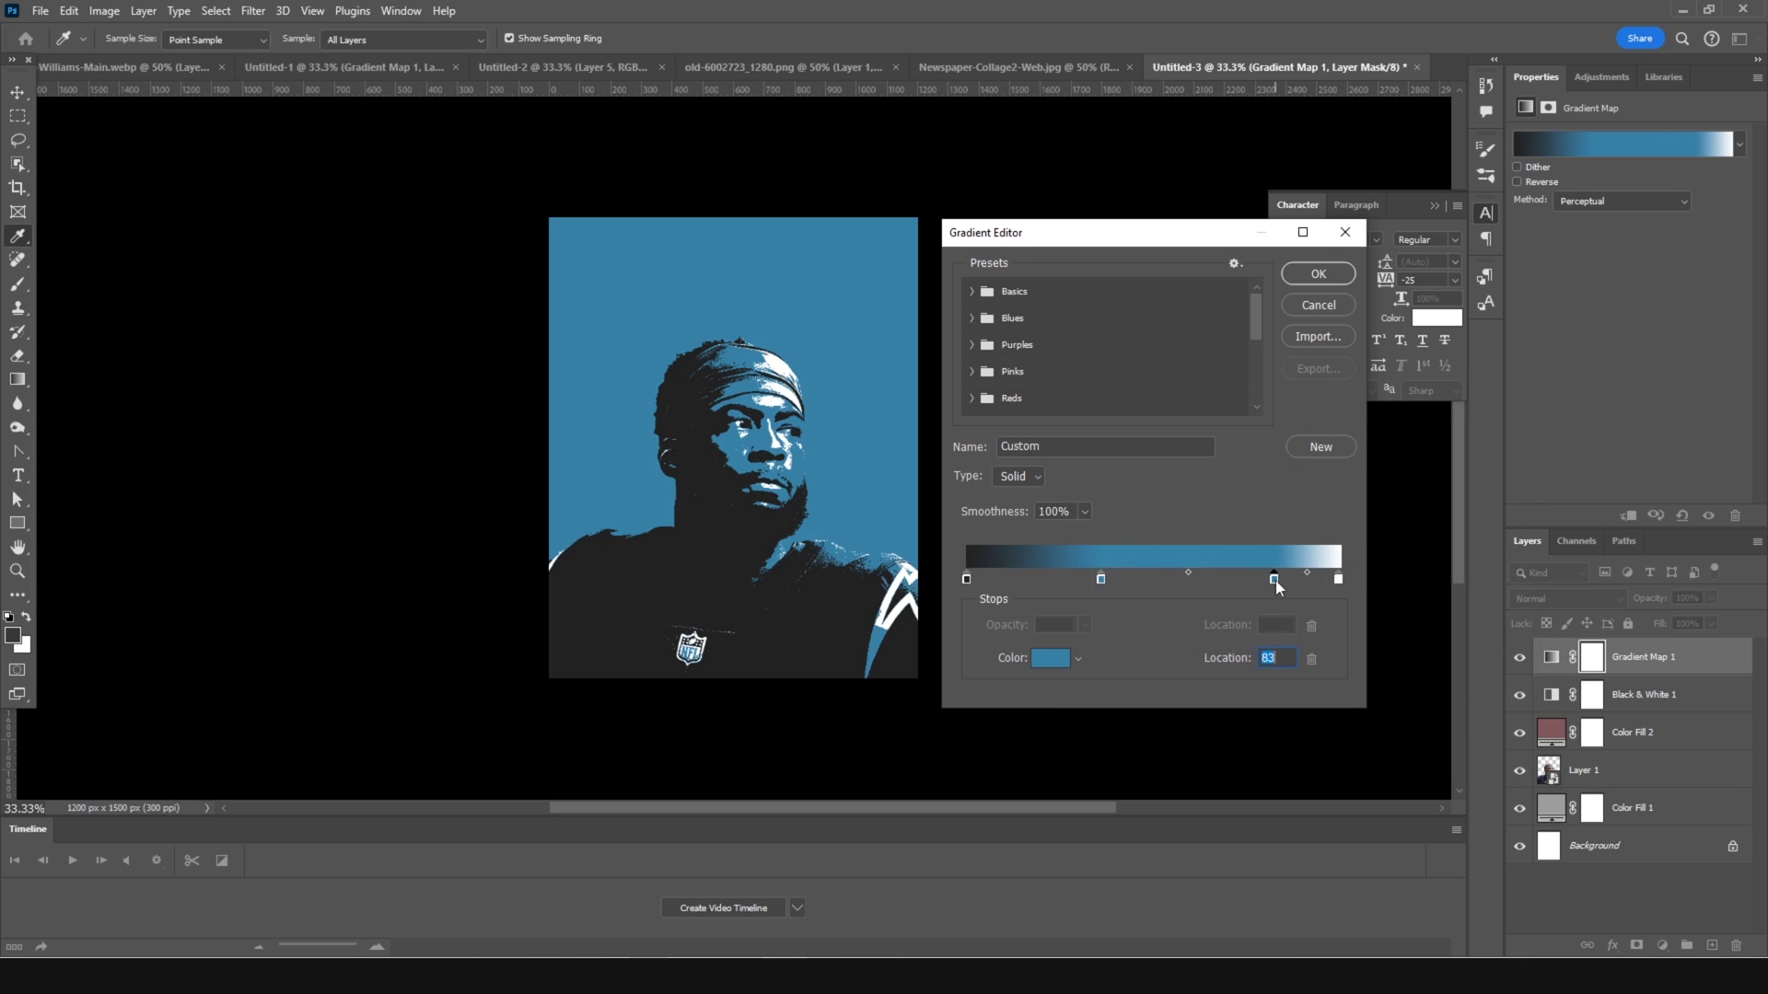
pyautogui.click(1050, 658)
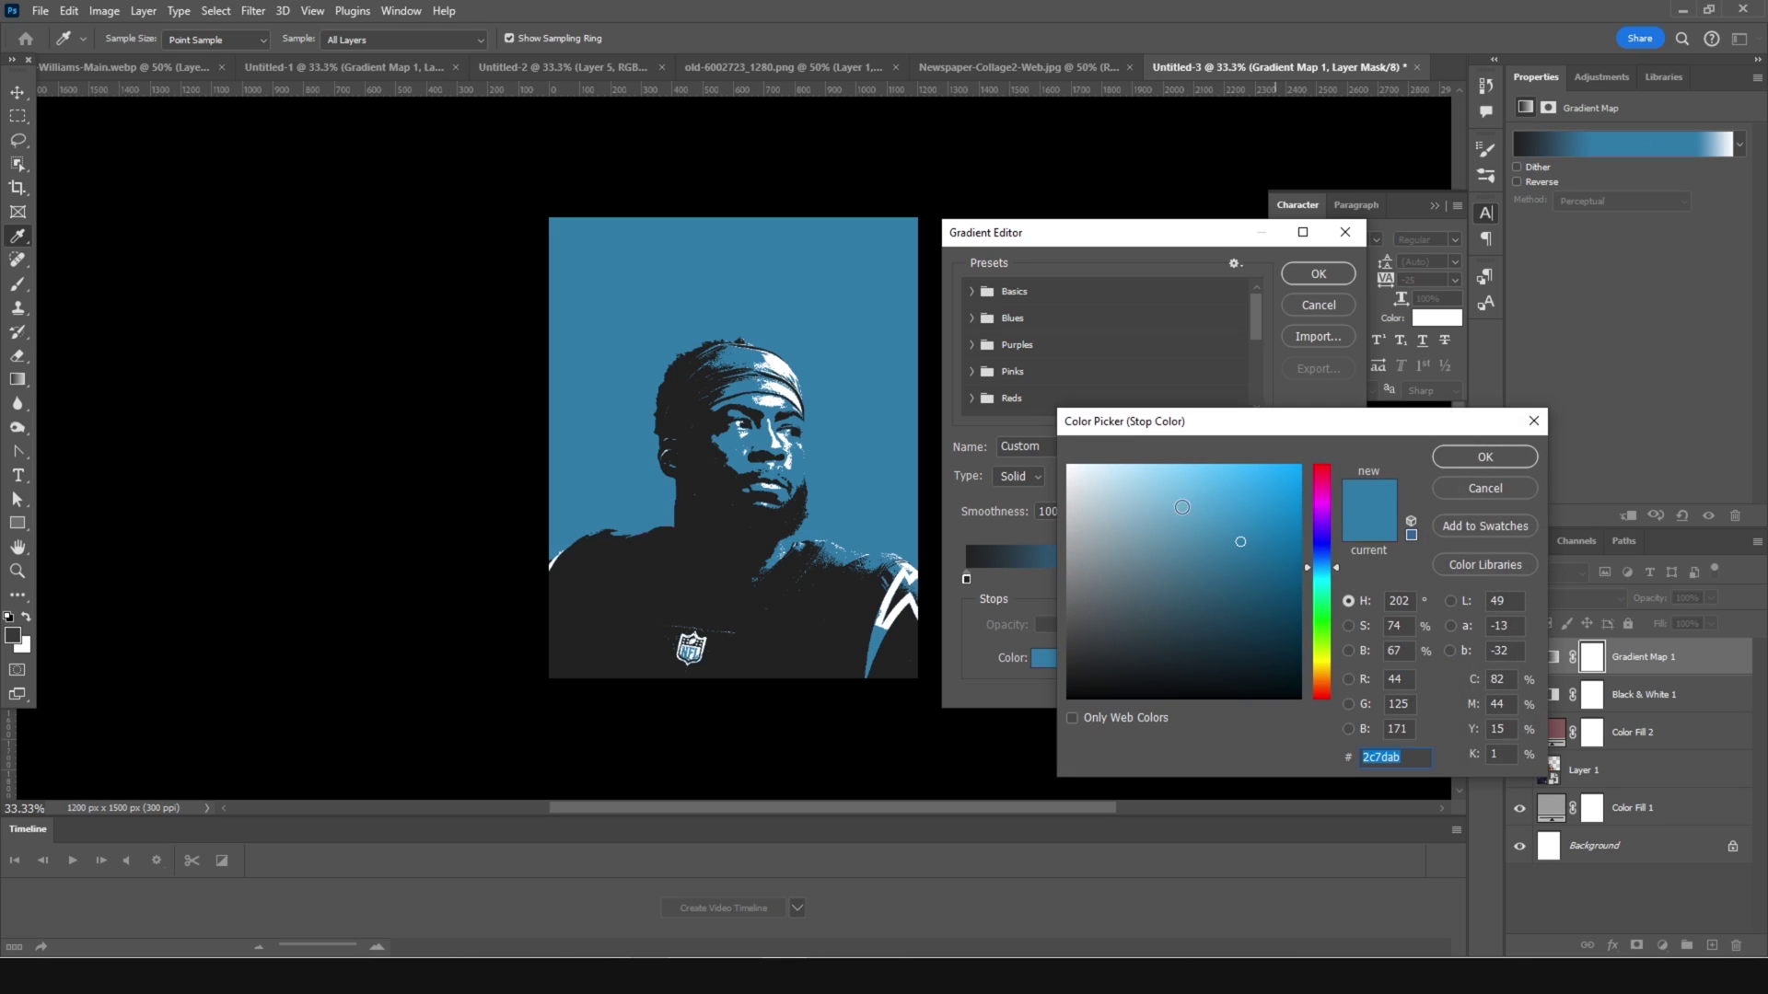
pyautogui.moveTo(1171, 498); pyautogui.dragTo(1128, 471)
pyautogui.click(1323, 646)
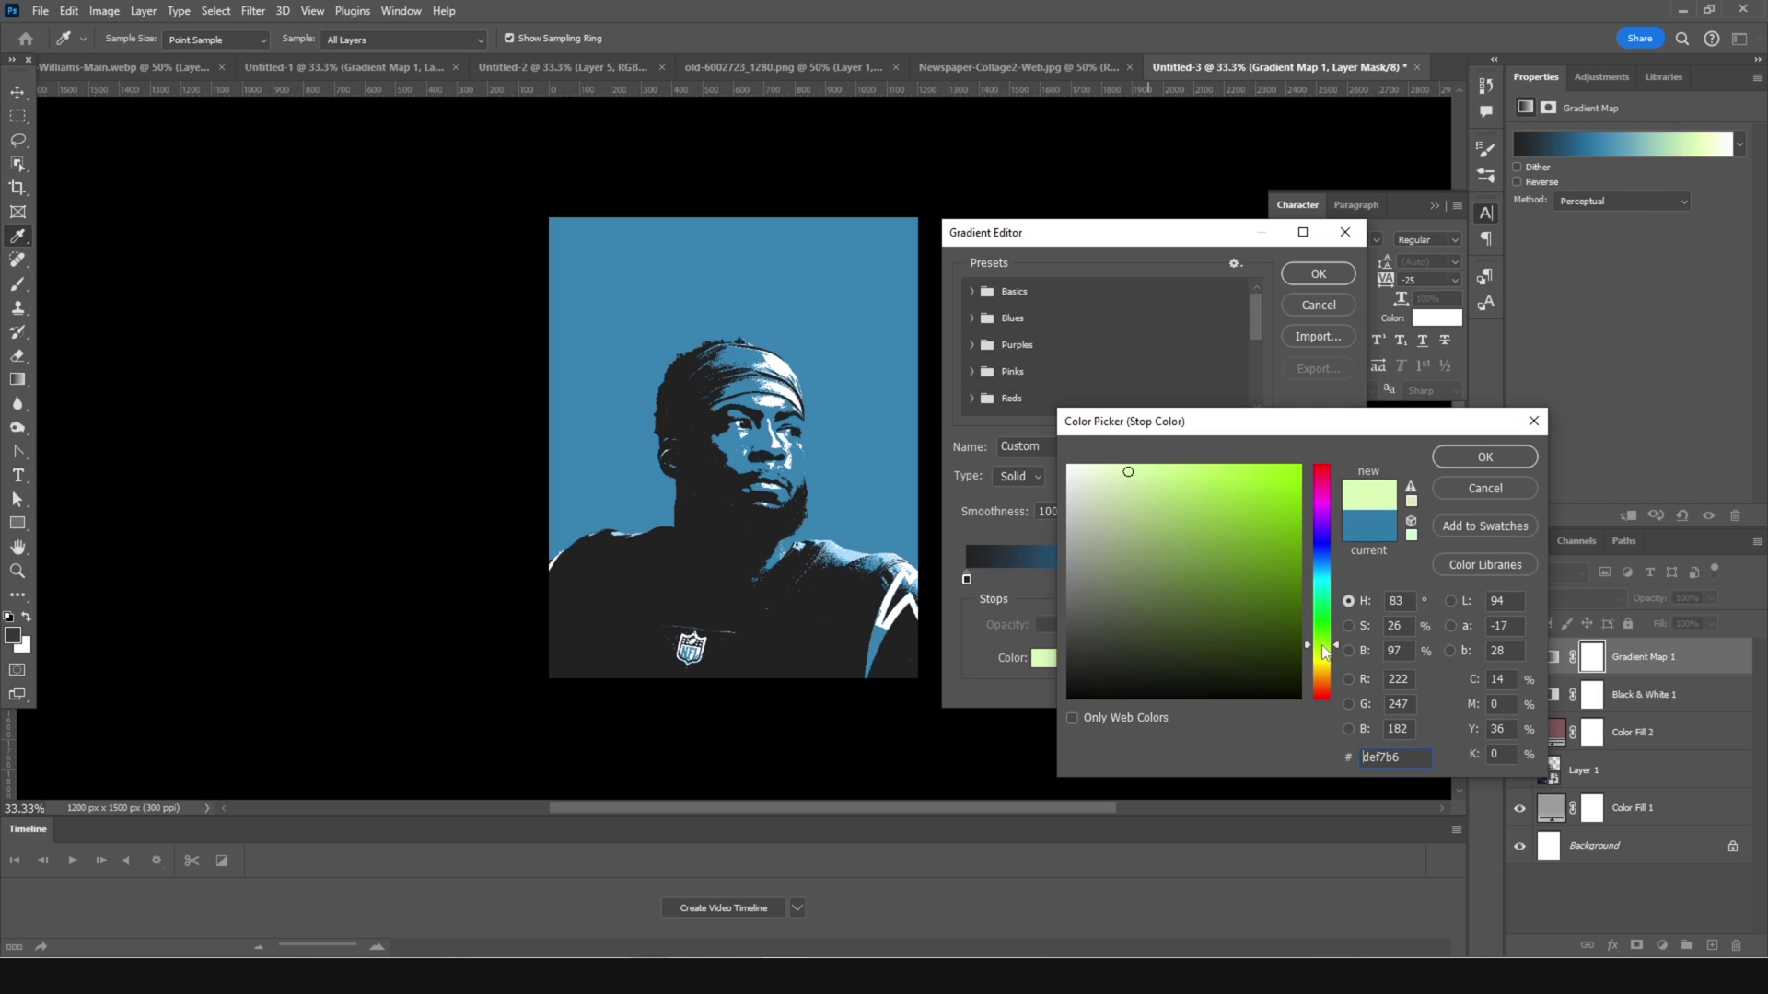
pyautogui.moveTo(1324, 650); pyautogui.dragTo(1319, 572)
pyautogui.moveTo(1146, 475)
pyautogui.mouseDown()
pyautogui.moveTo(1160, 465)
pyautogui.moveTo(1114, 471)
pyautogui.moveTo(1181, 461)
pyautogui.mouseUp()
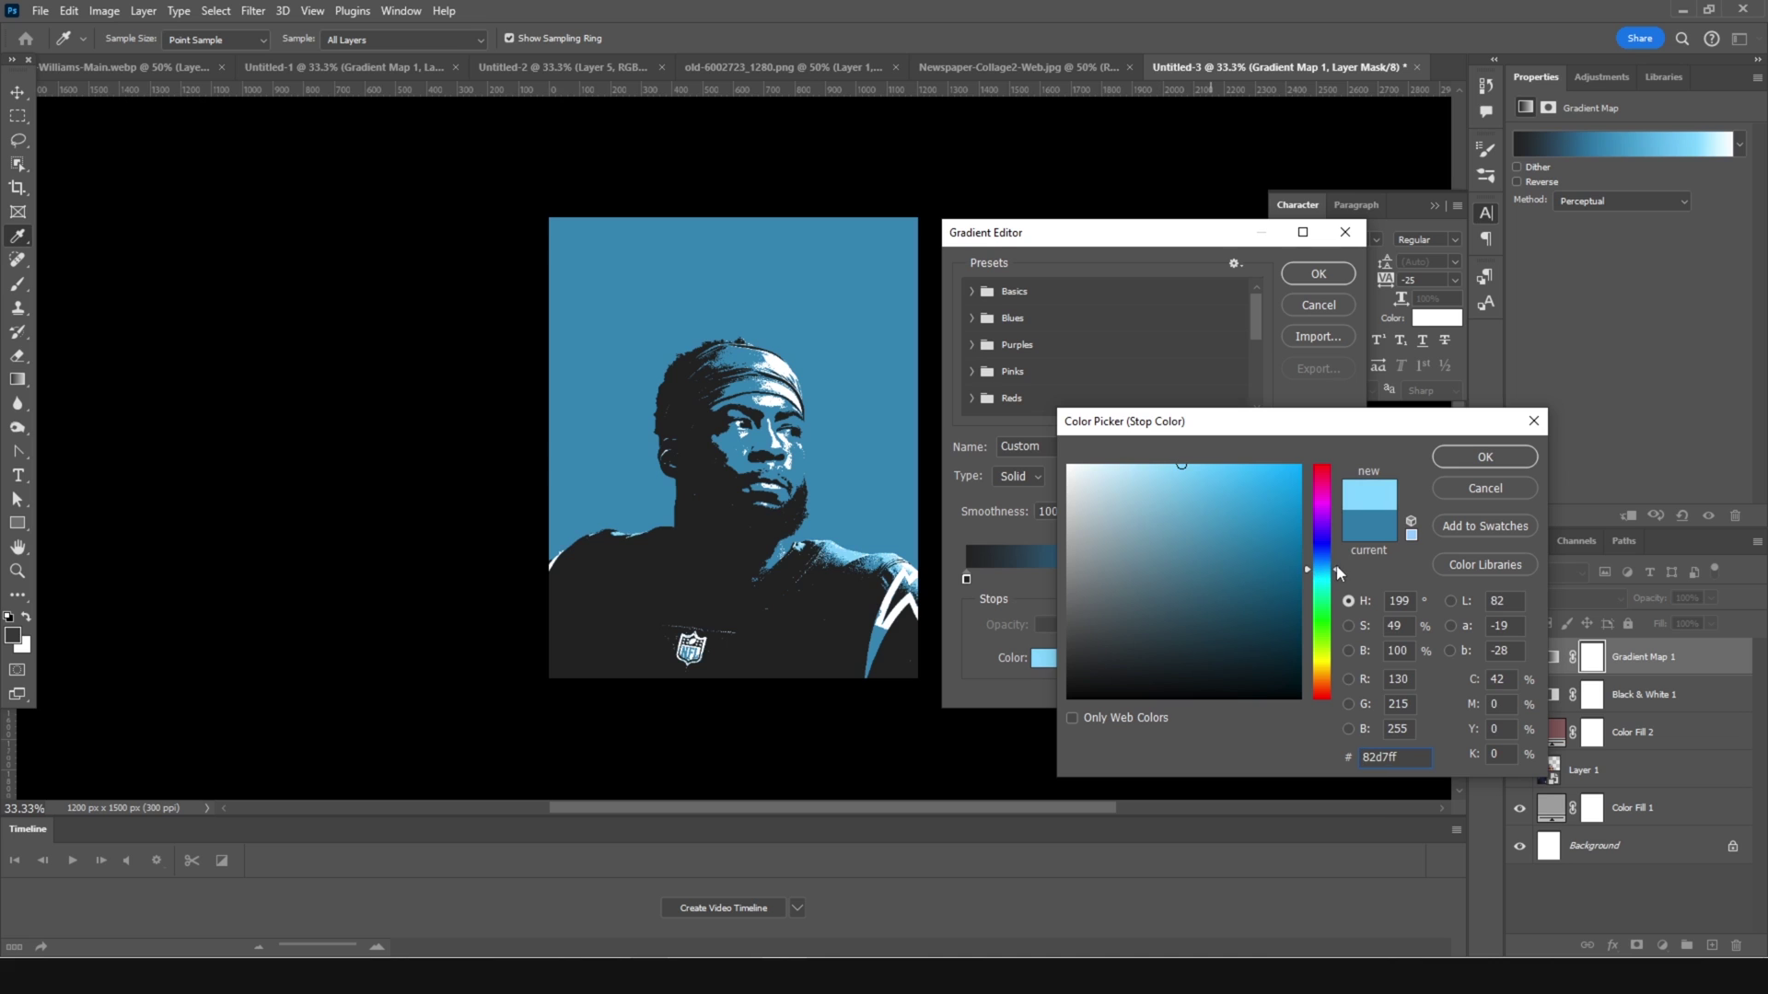
pyautogui.moveTo(1337, 570); pyautogui.dragTo(1339, 578)
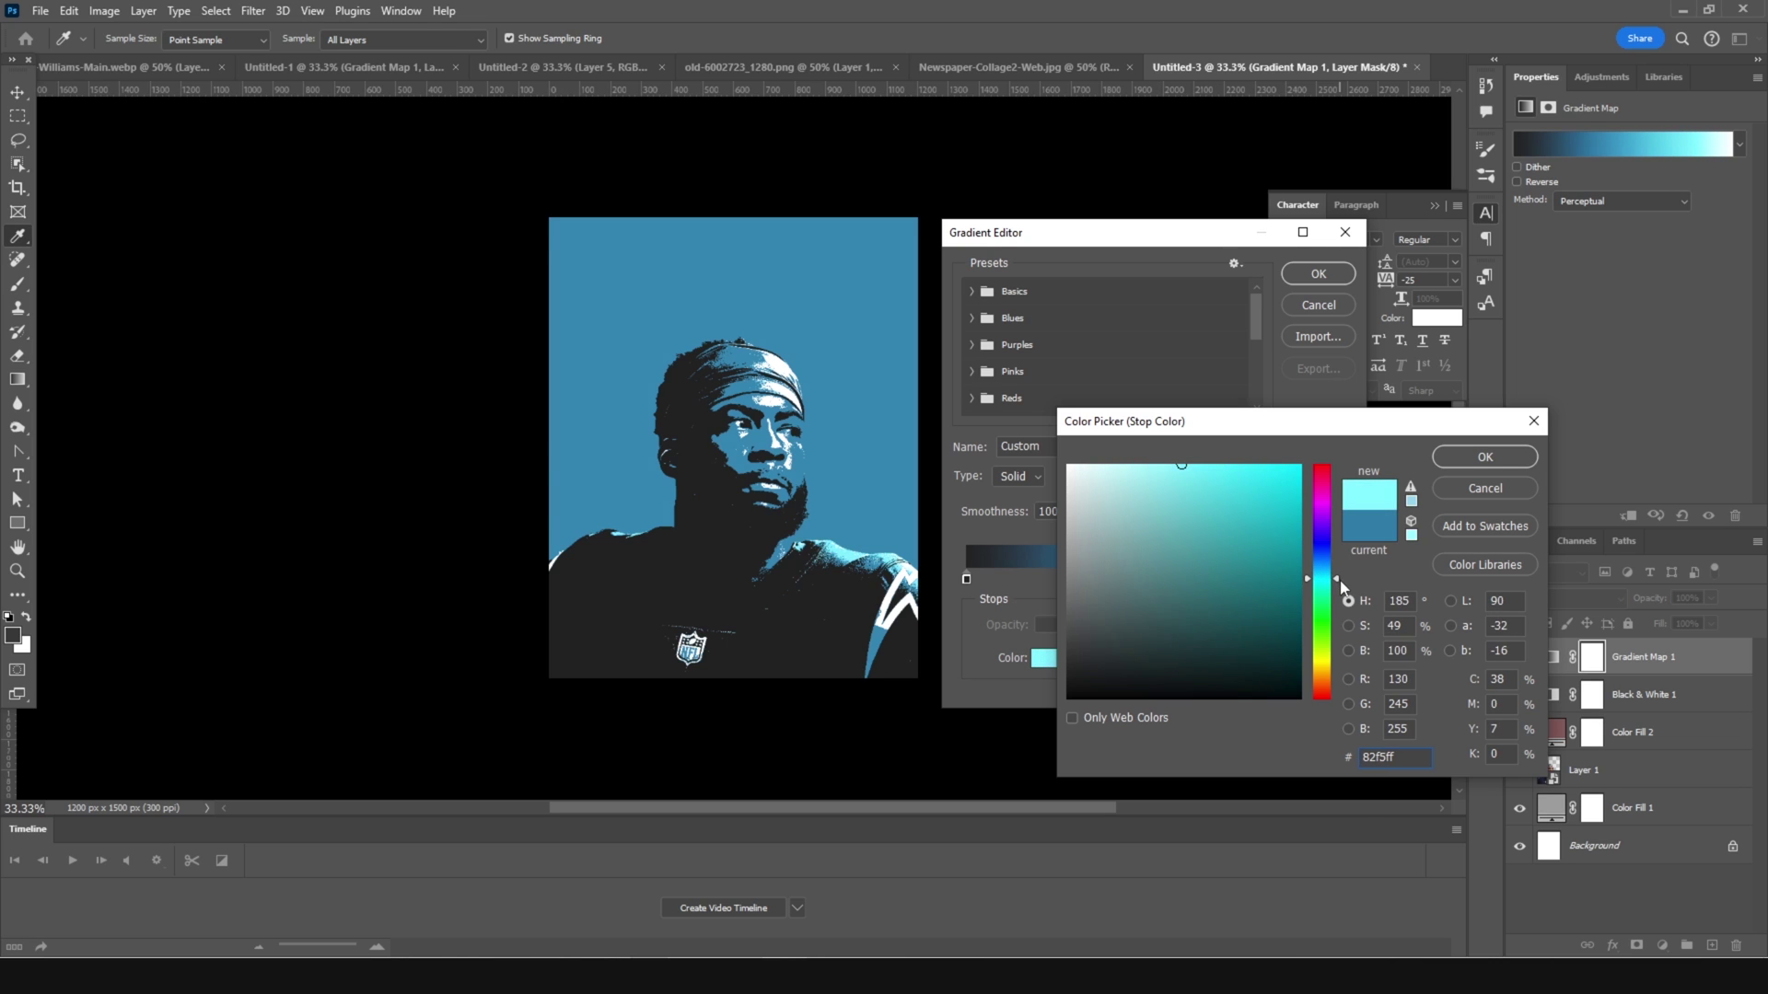
pyautogui.click(1484, 457)
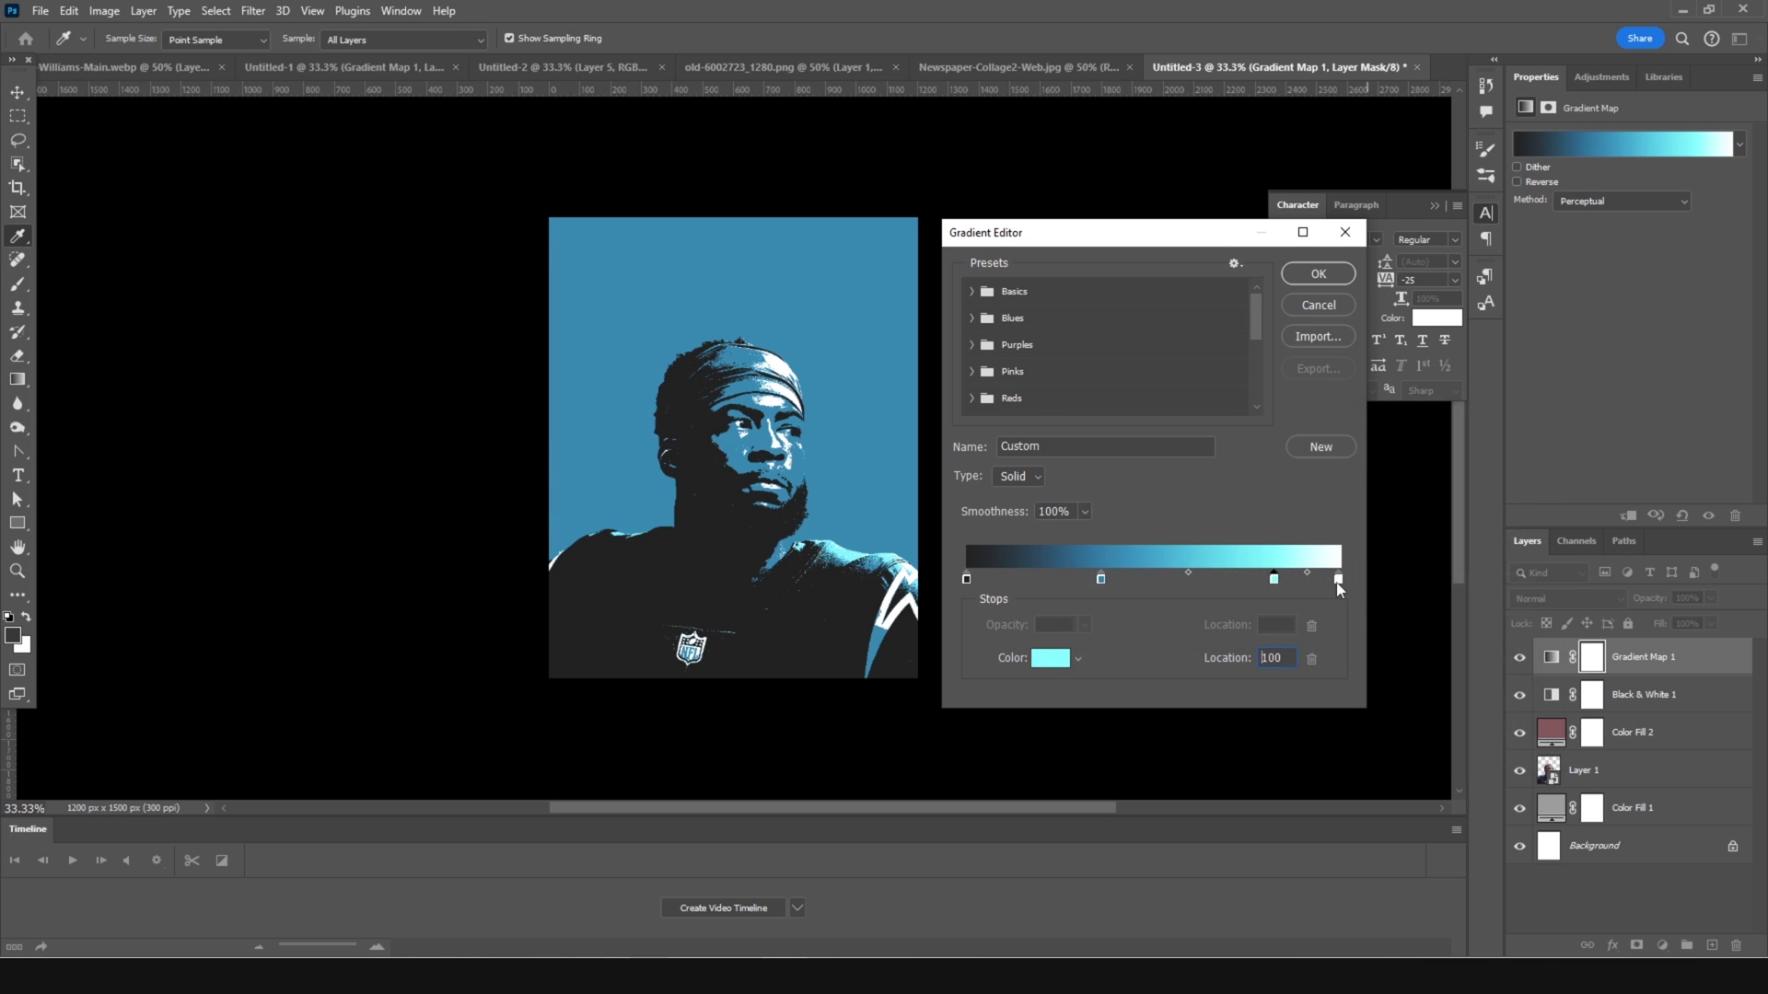
# Step: Change the end stop to light grey e5e5e5 and apply the gradient map
pyautogui.click(1046, 659)
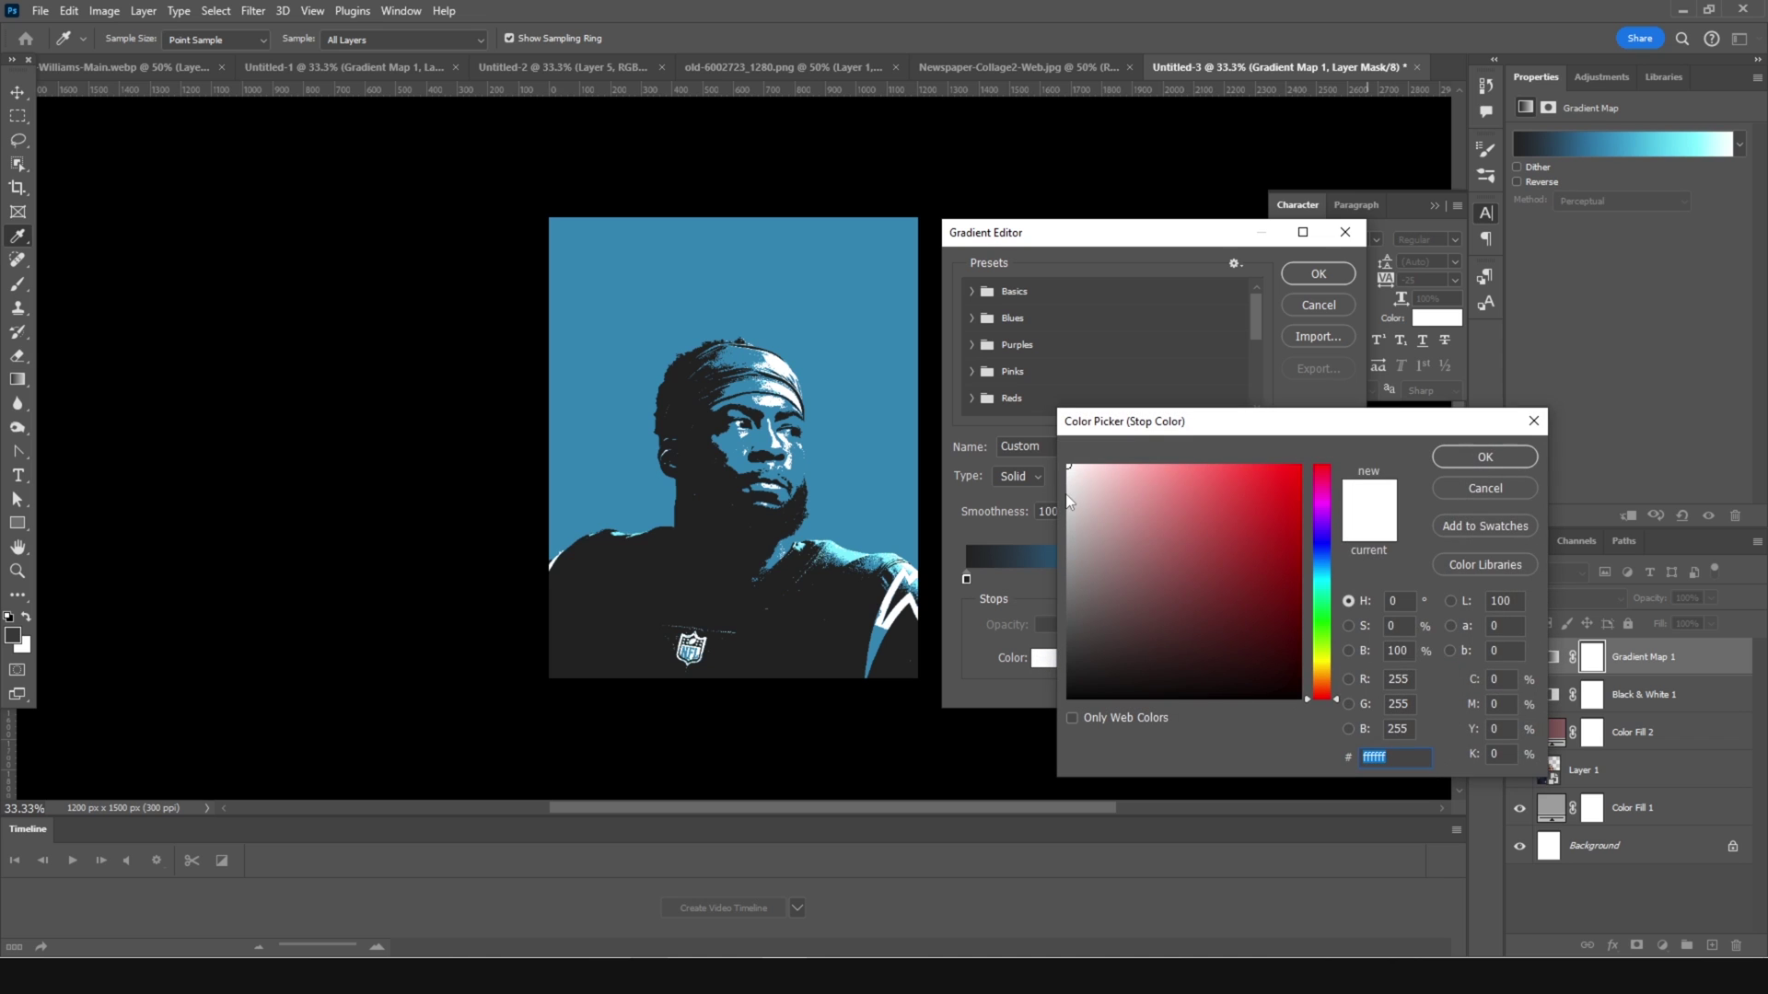
pyautogui.moveTo(1069, 501)
pyautogui.mouseDown()
pyautogui.moveTo(1071, 516)
pyautogui.moveTo(1068, 491)
pyautogui.mouseUp()
pyautogui.click(1450, 457)
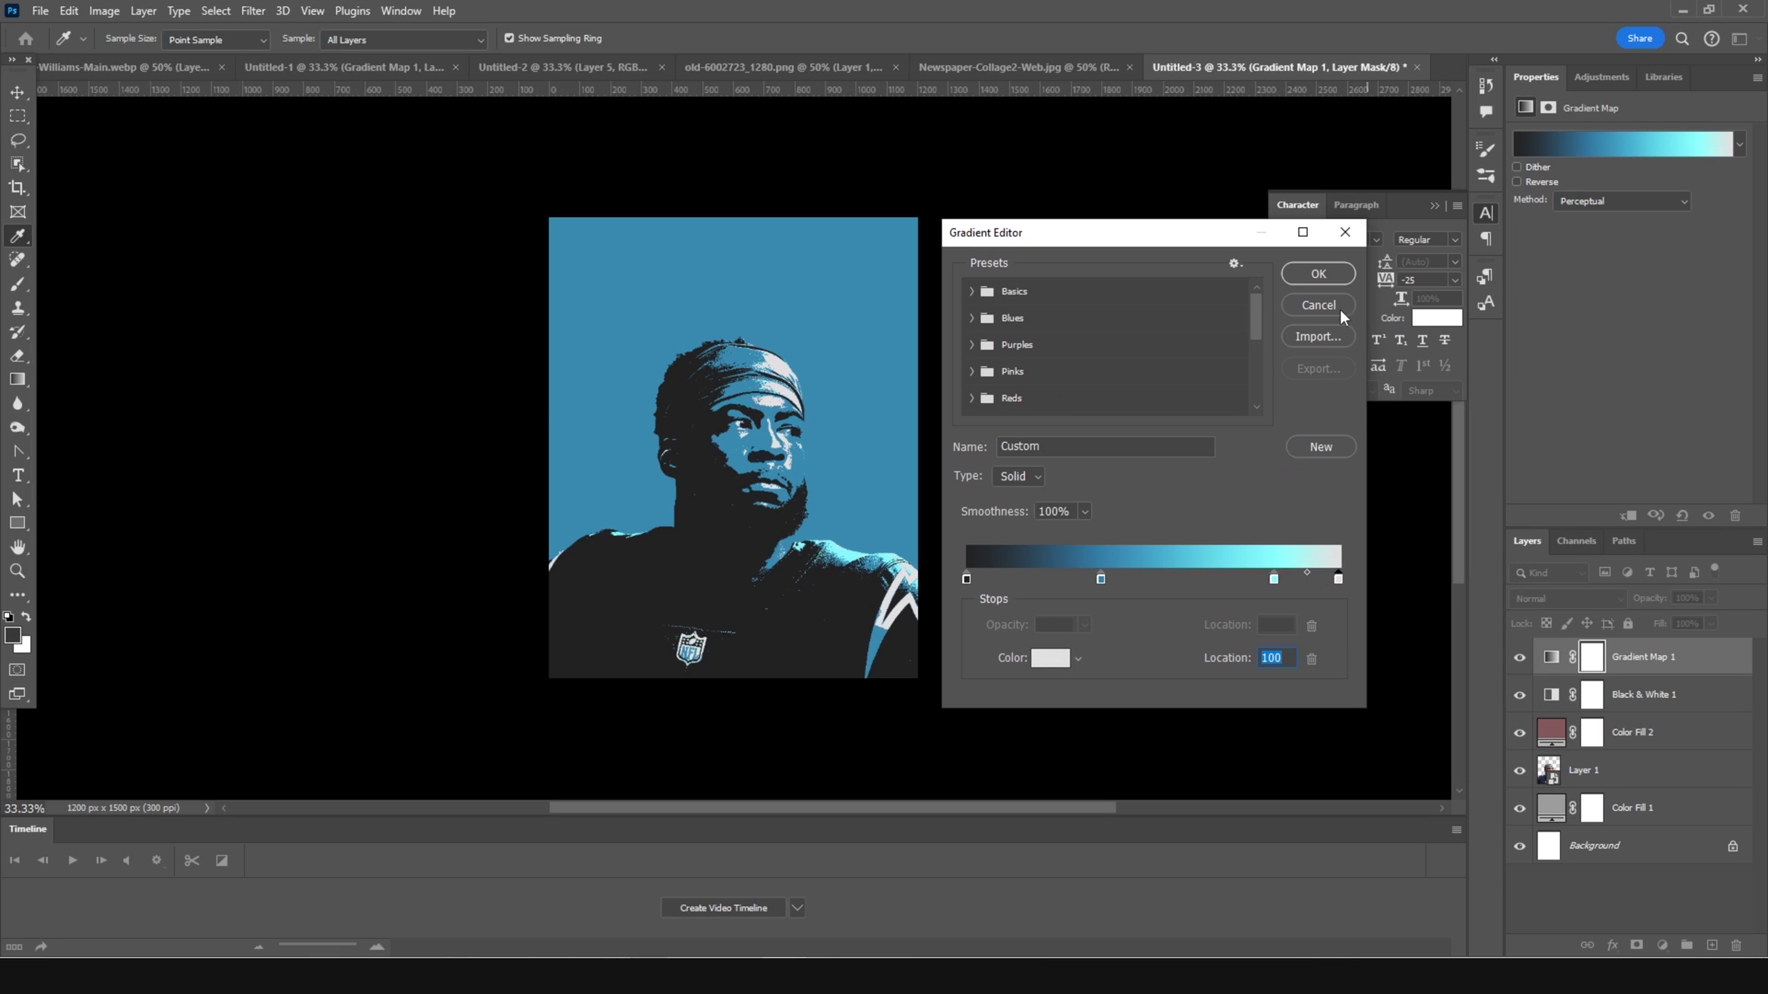
pyautogui.click(1317, 274)
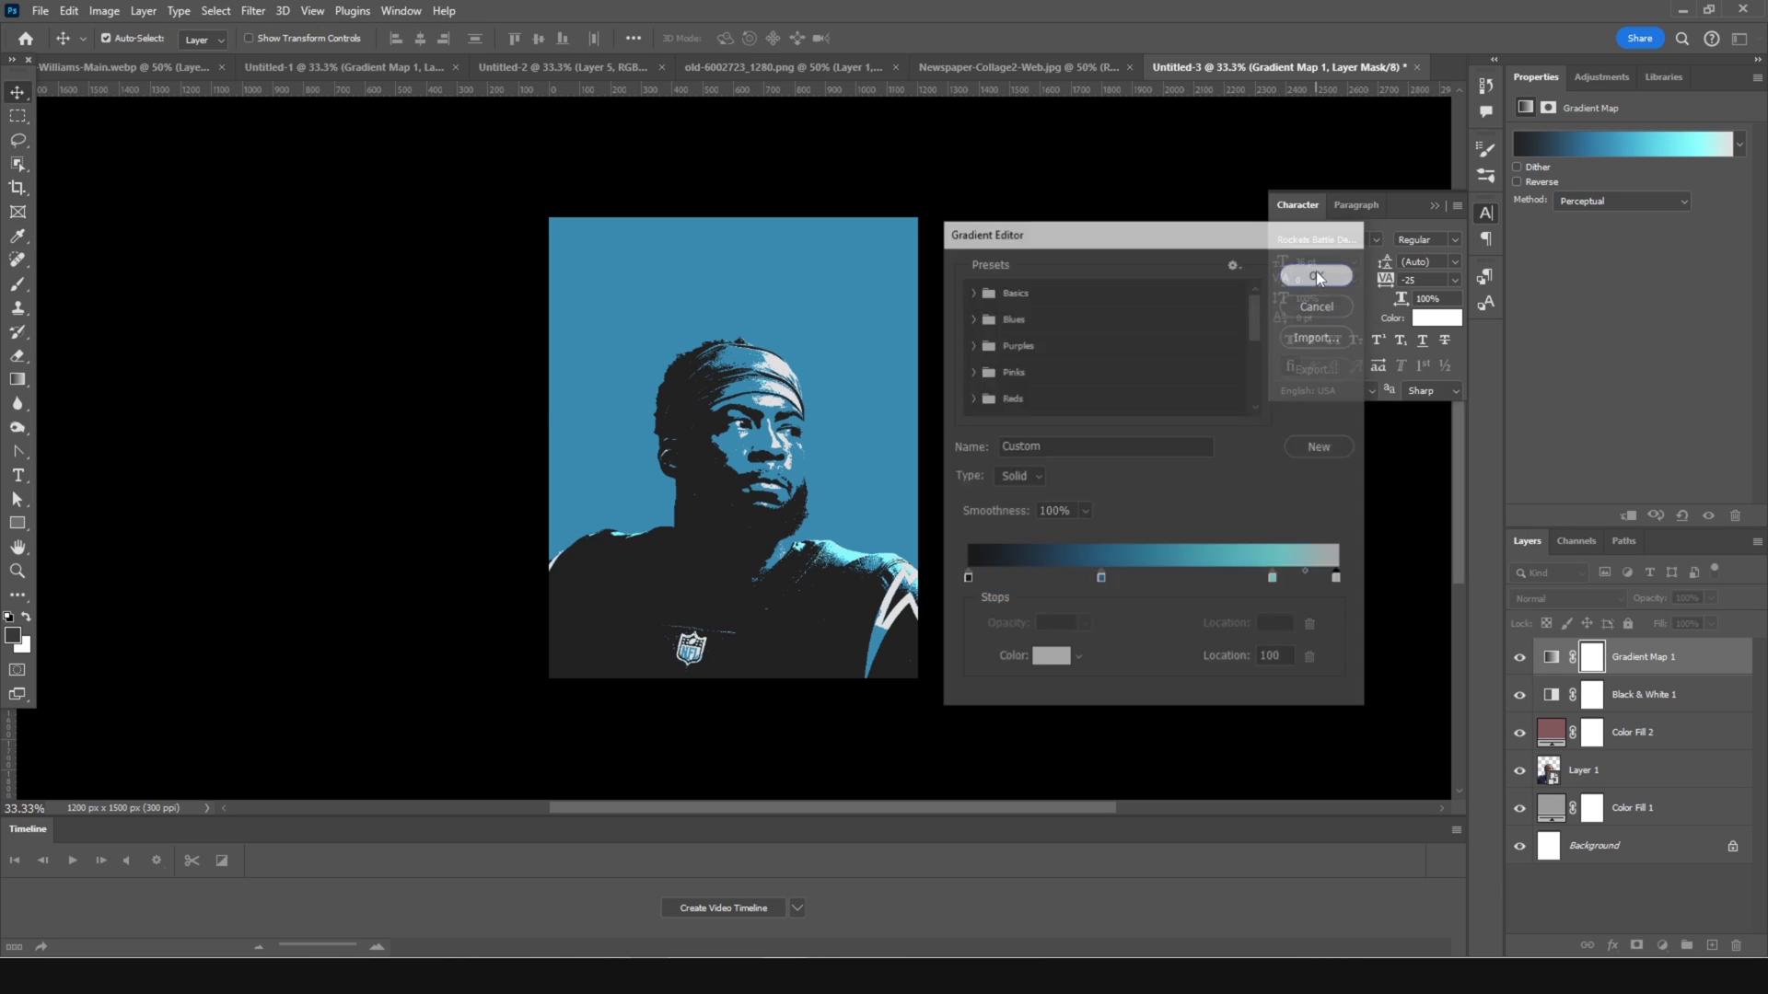
# Step: Apply an Oil Paint smart filter to Layer 1 with Stylization 7
pyautogui.click(1549, 772)
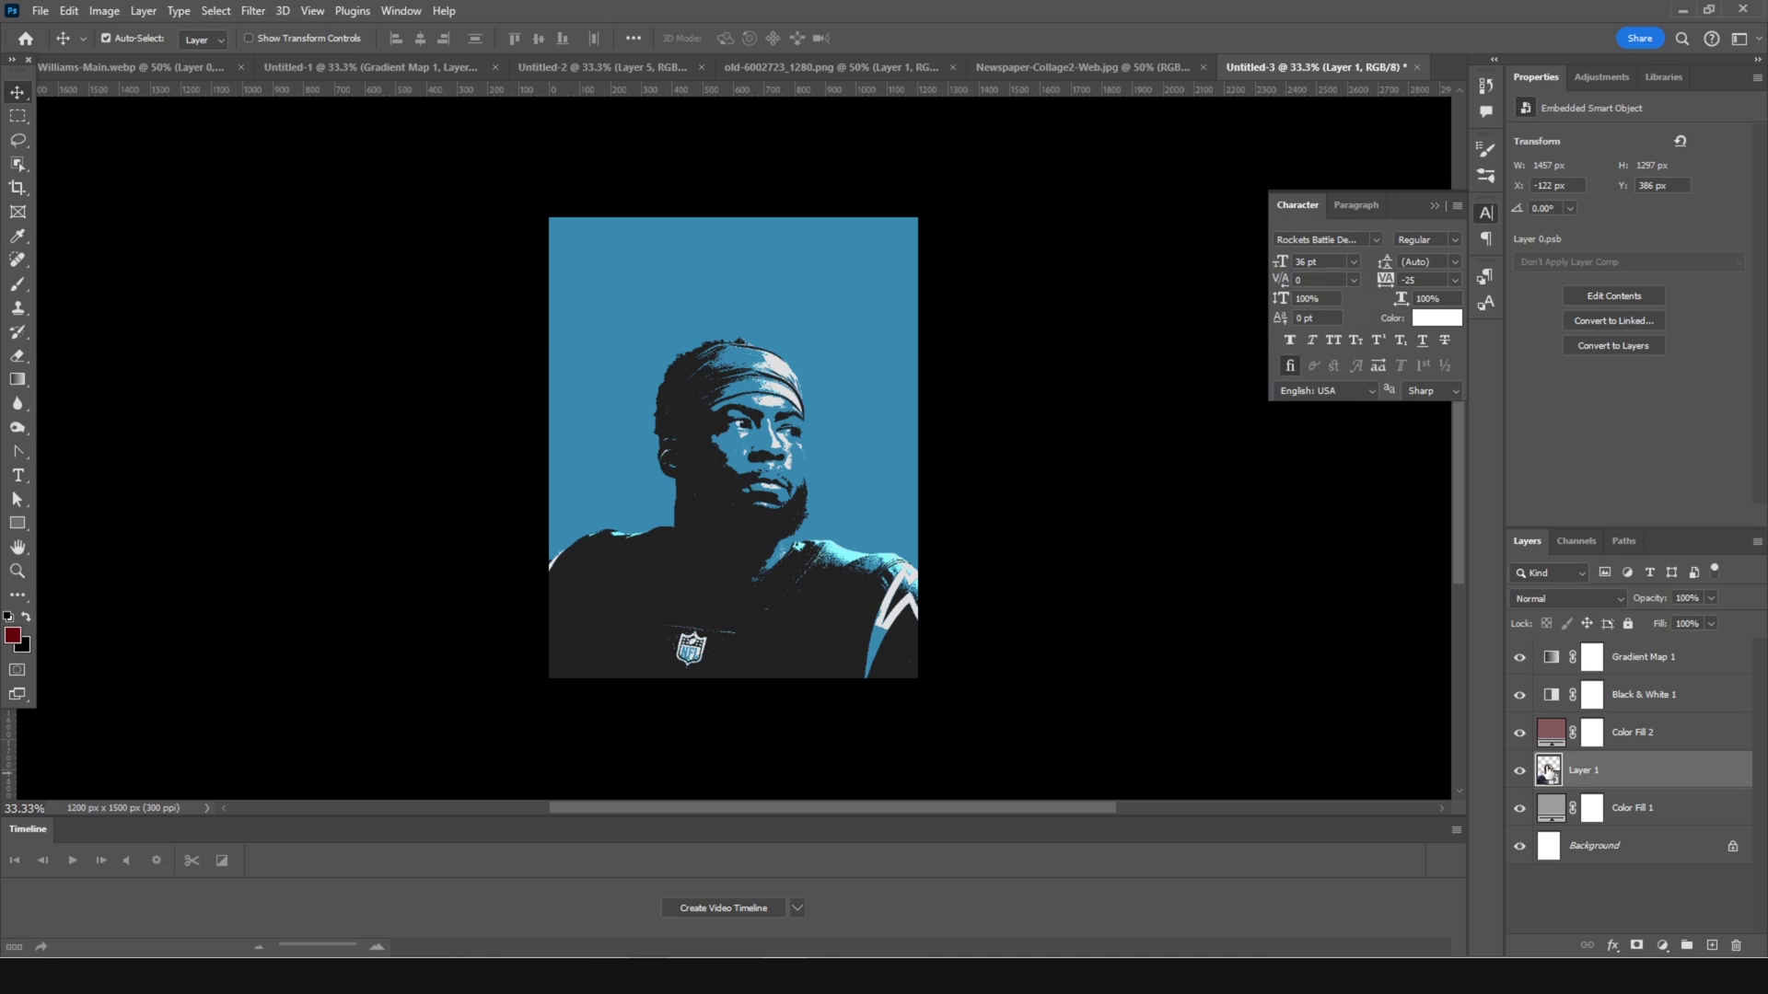
pyautogui.click(255, 12)
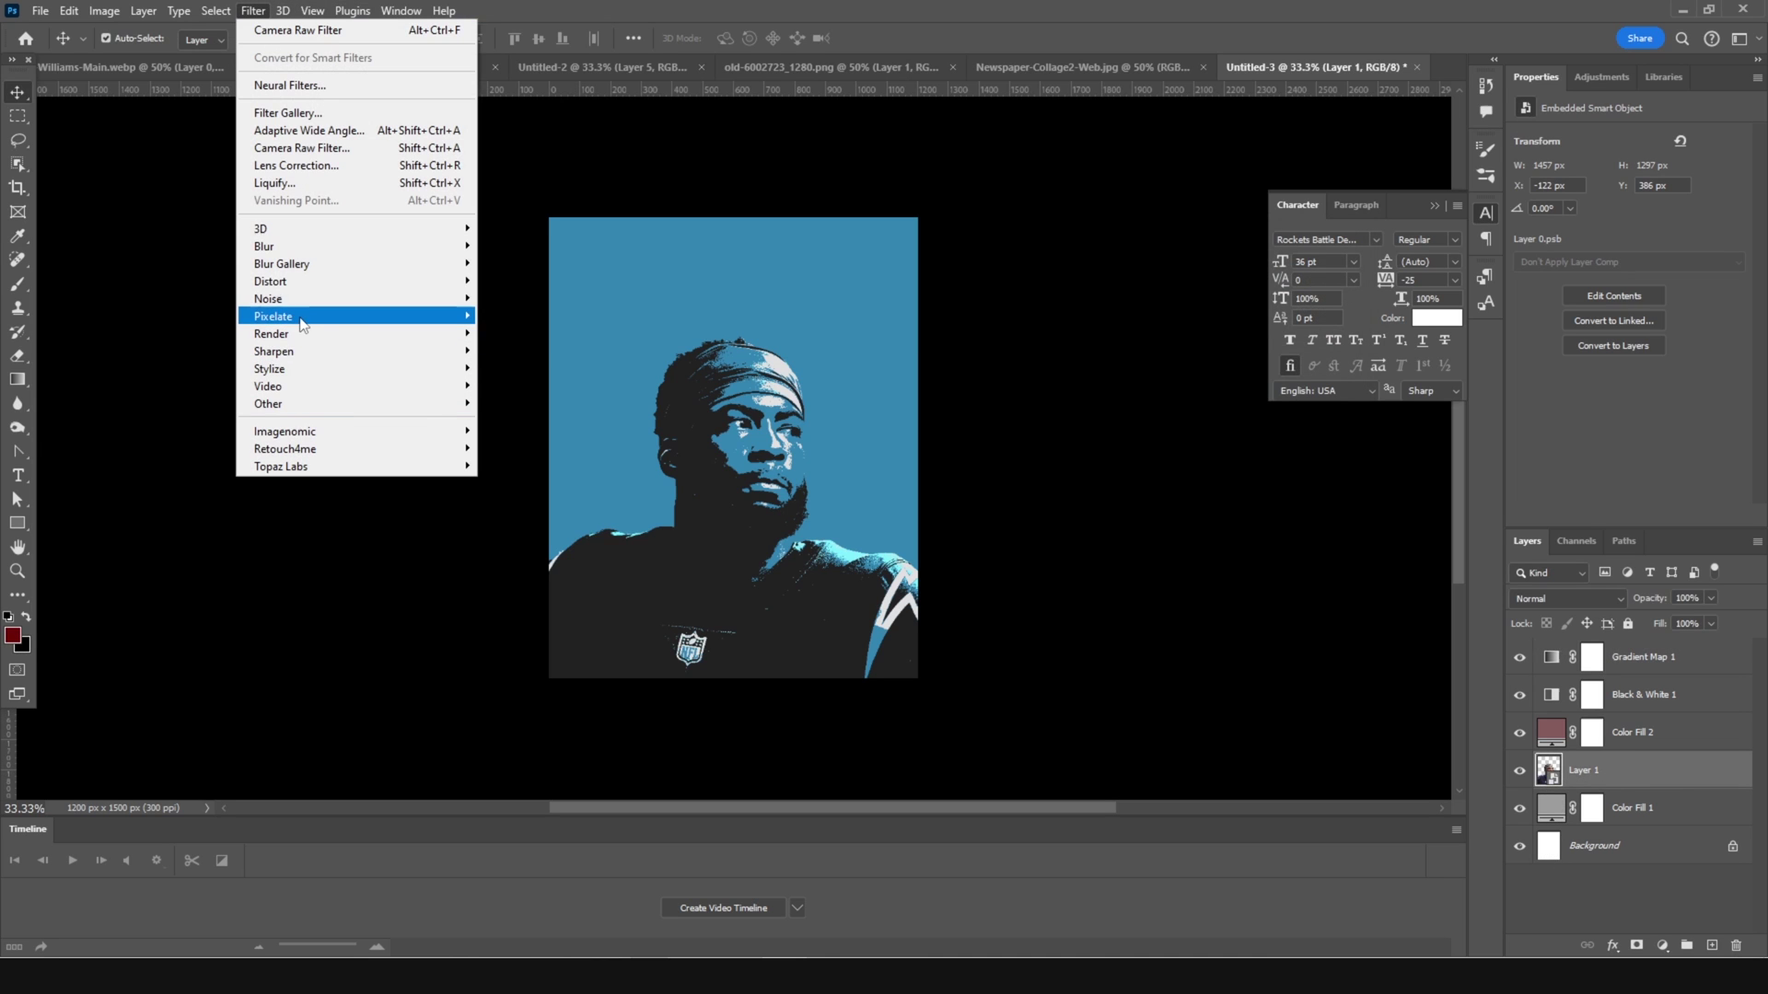
pyautogui.moveTo(295, 368)
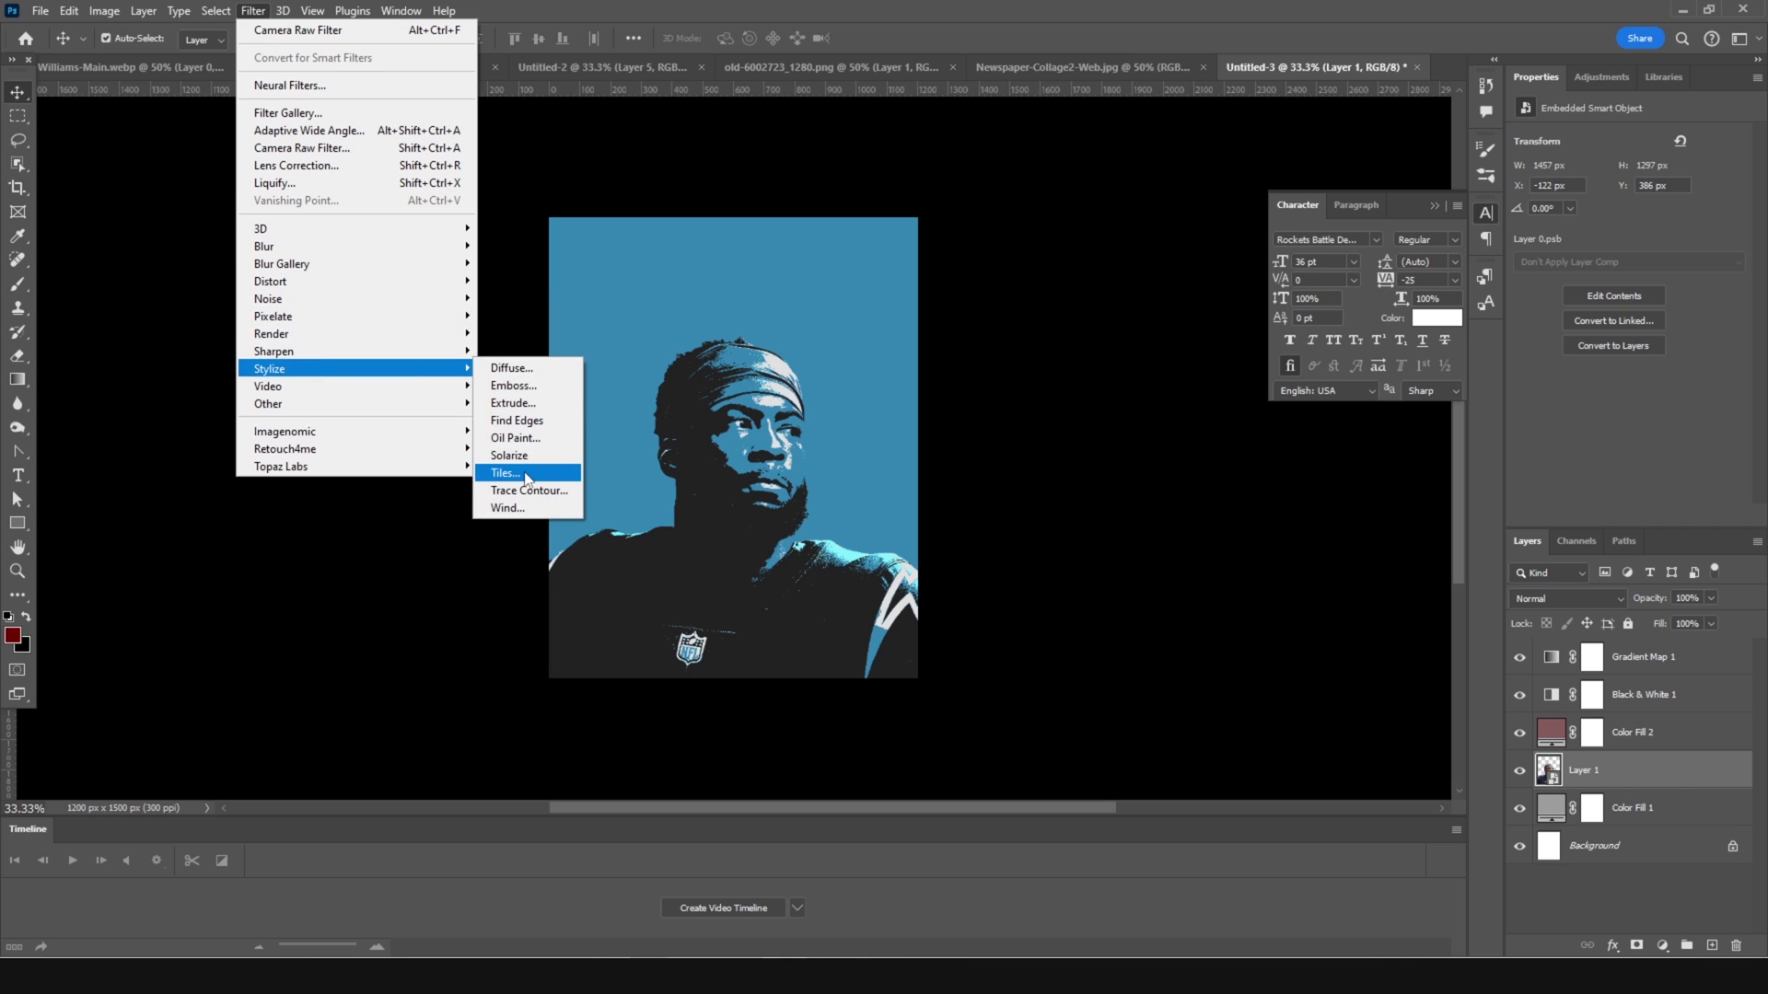
pyautogui.click(515, 438)
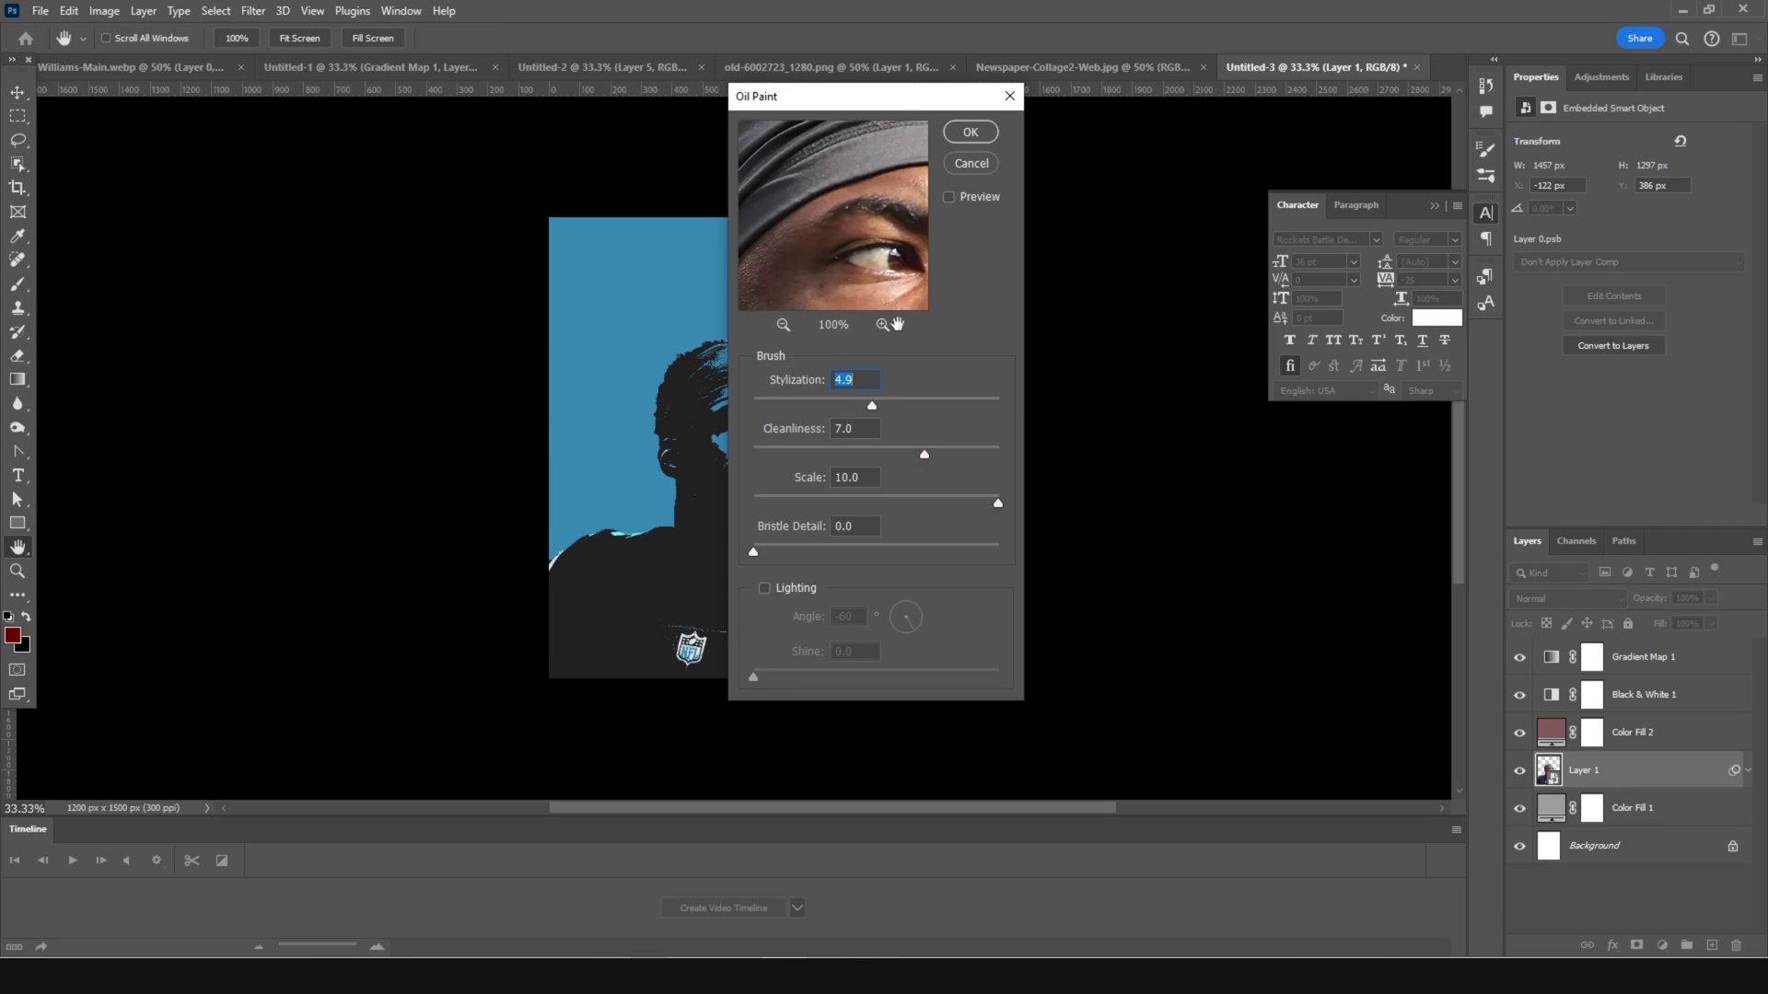
pyautogui.click(782, 324)
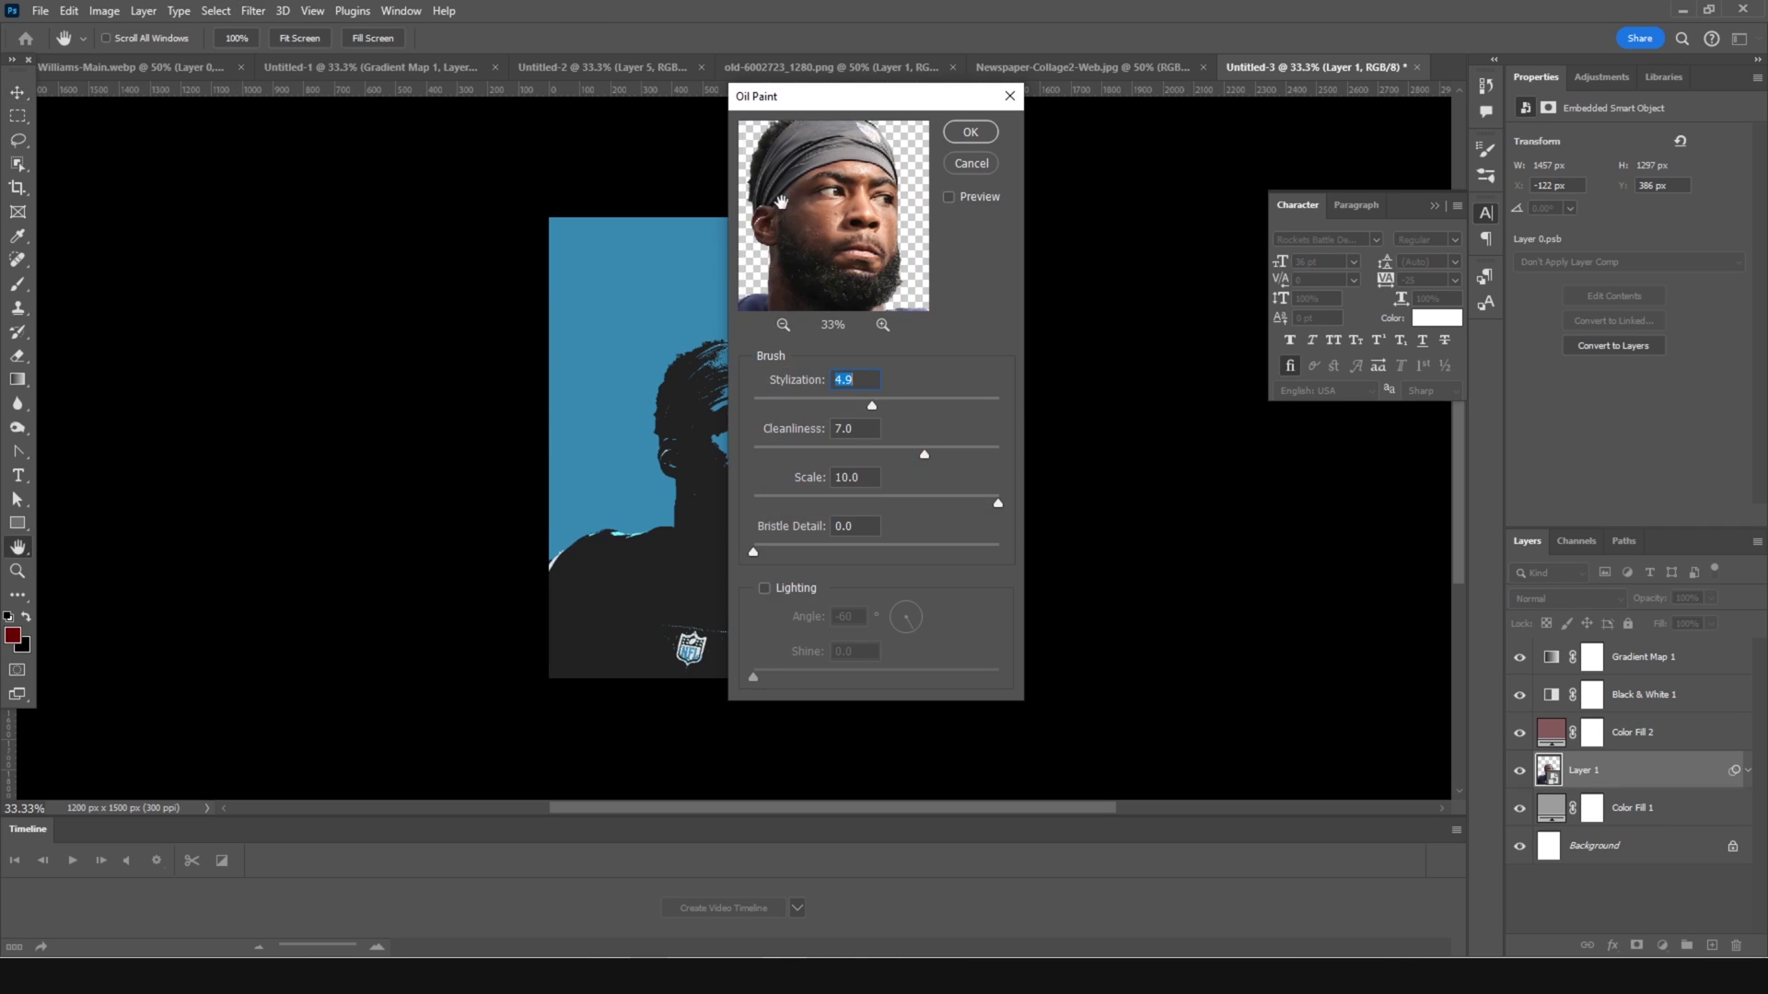
pyautogui.moveTo(895, 407); pyautogui.dragTo(906, 408)
pyautogui.write('7')
pyautogui.tripleClick(858, 477)
pyautogui.click(971, 133)
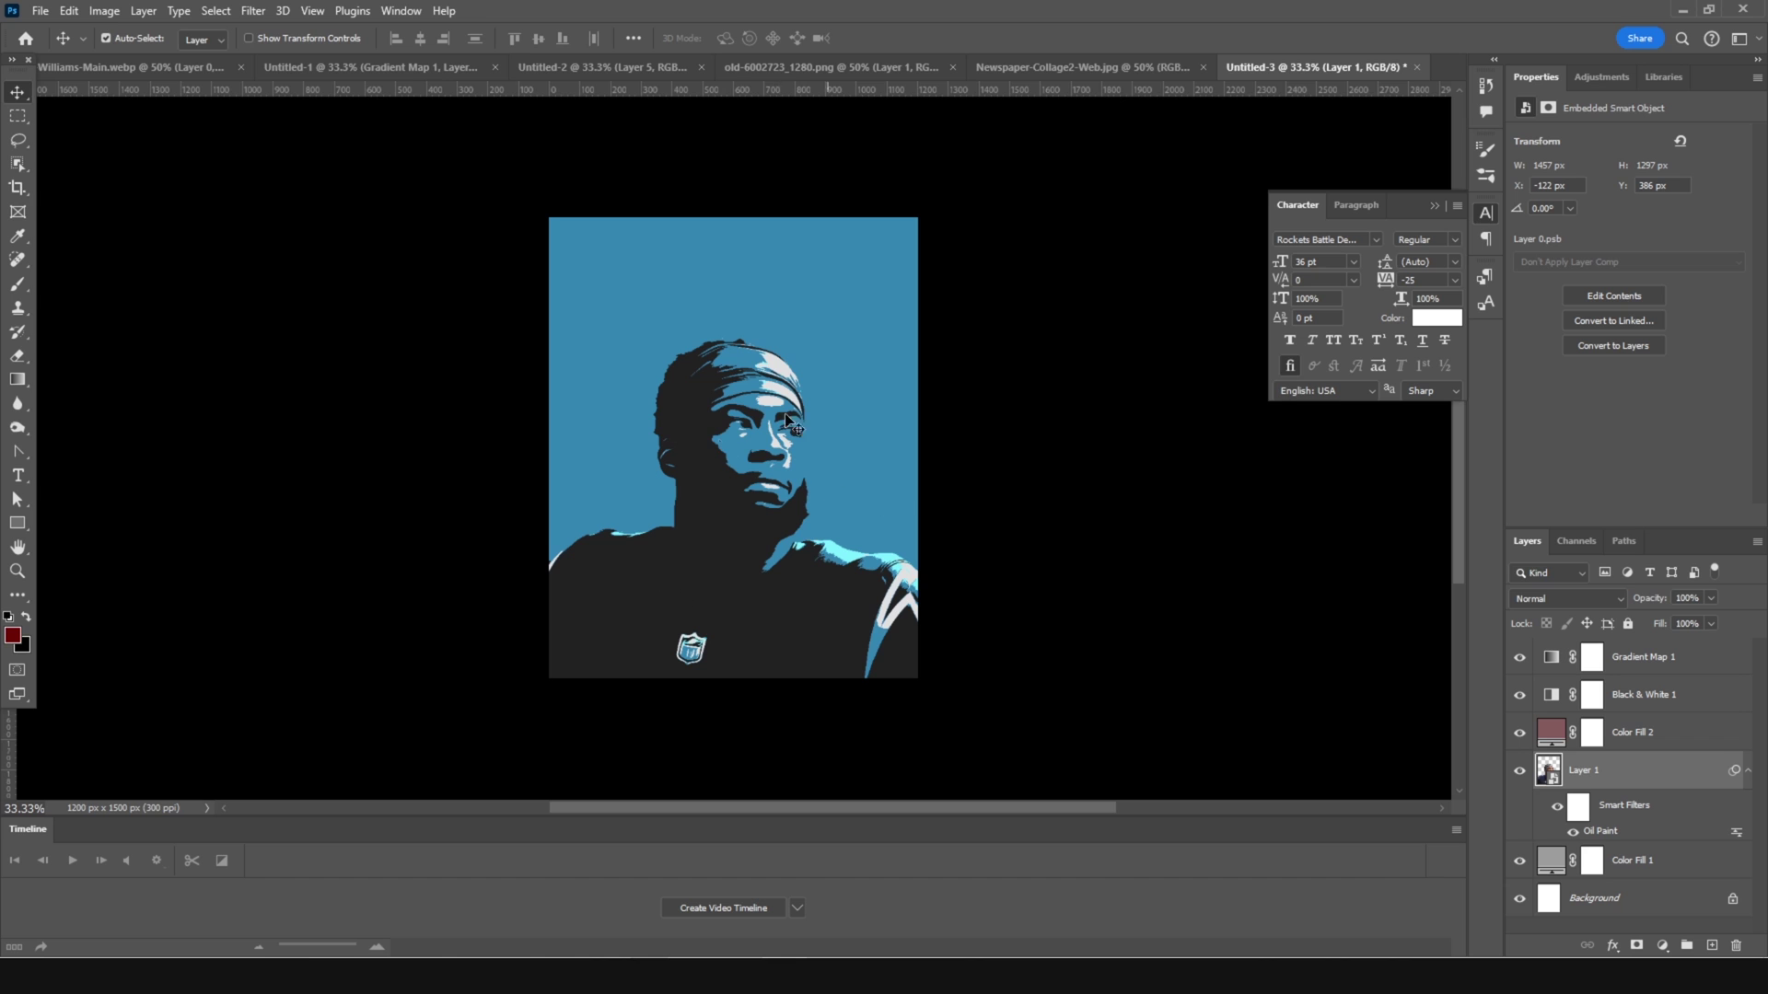
# Step: Apply Camera Raw to Layer 1: Clarity +100, Texture +42, Exposure +0.15, Shadows +20
pyautogui.click(256, 11)
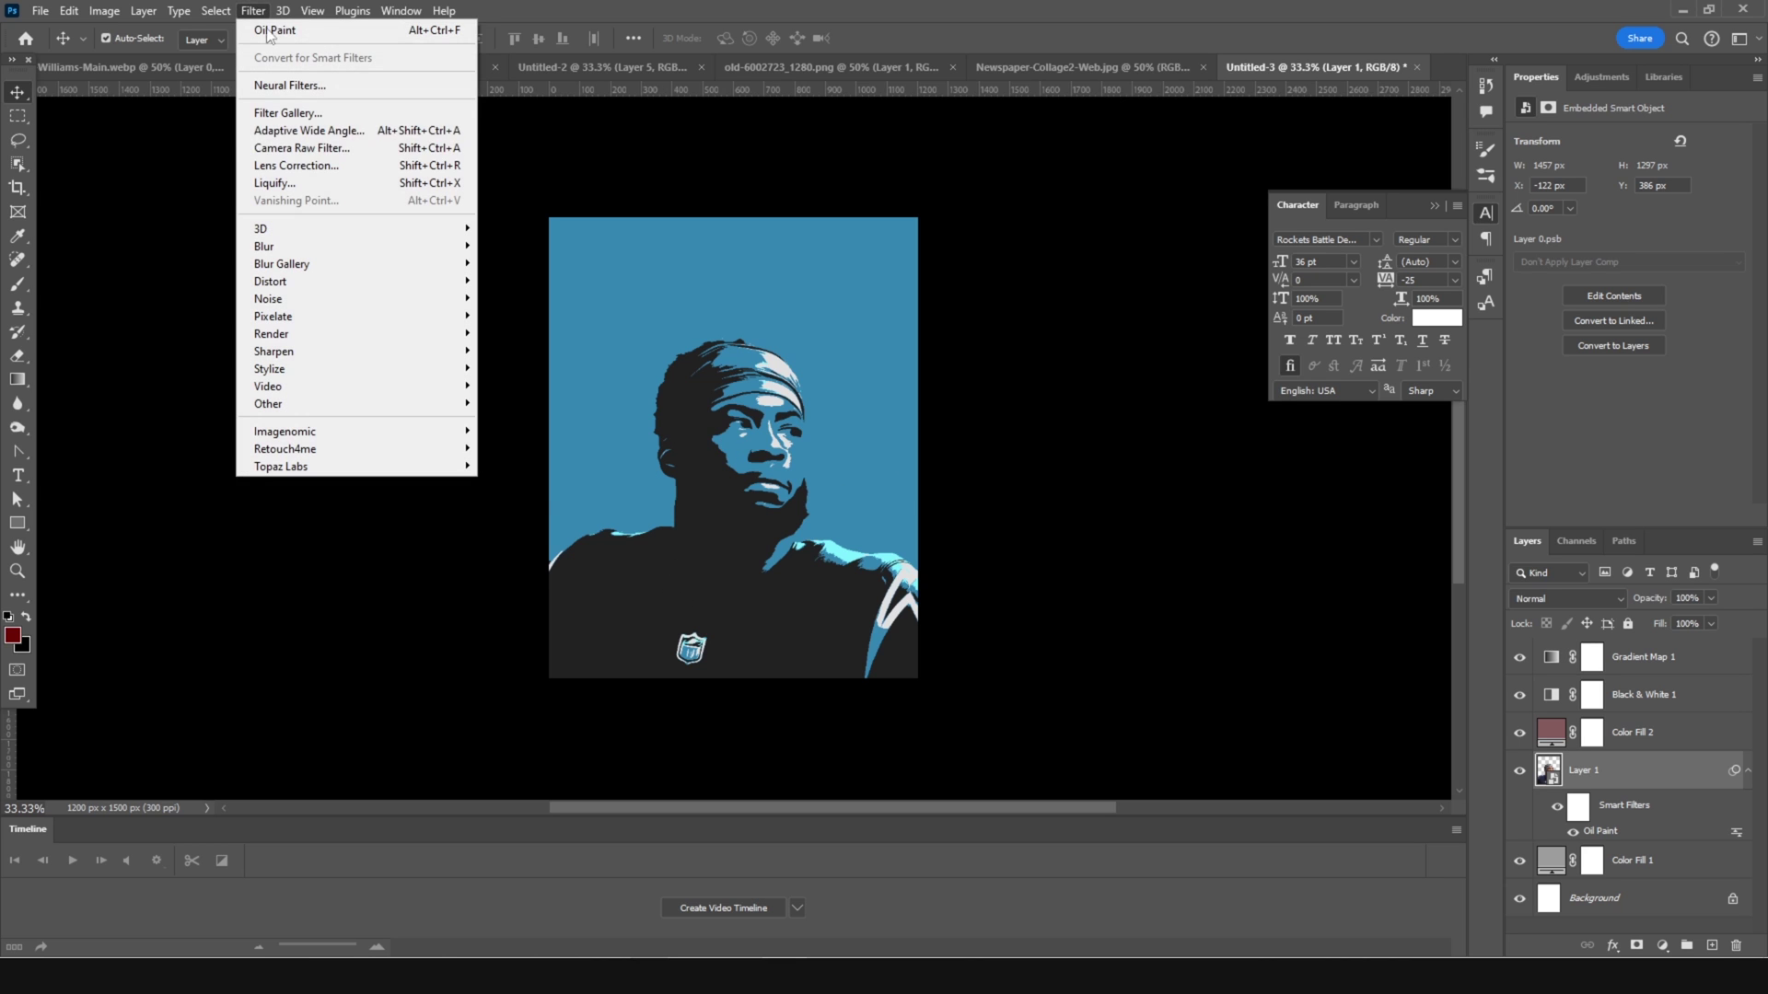
pyautogui.click(315, 153)
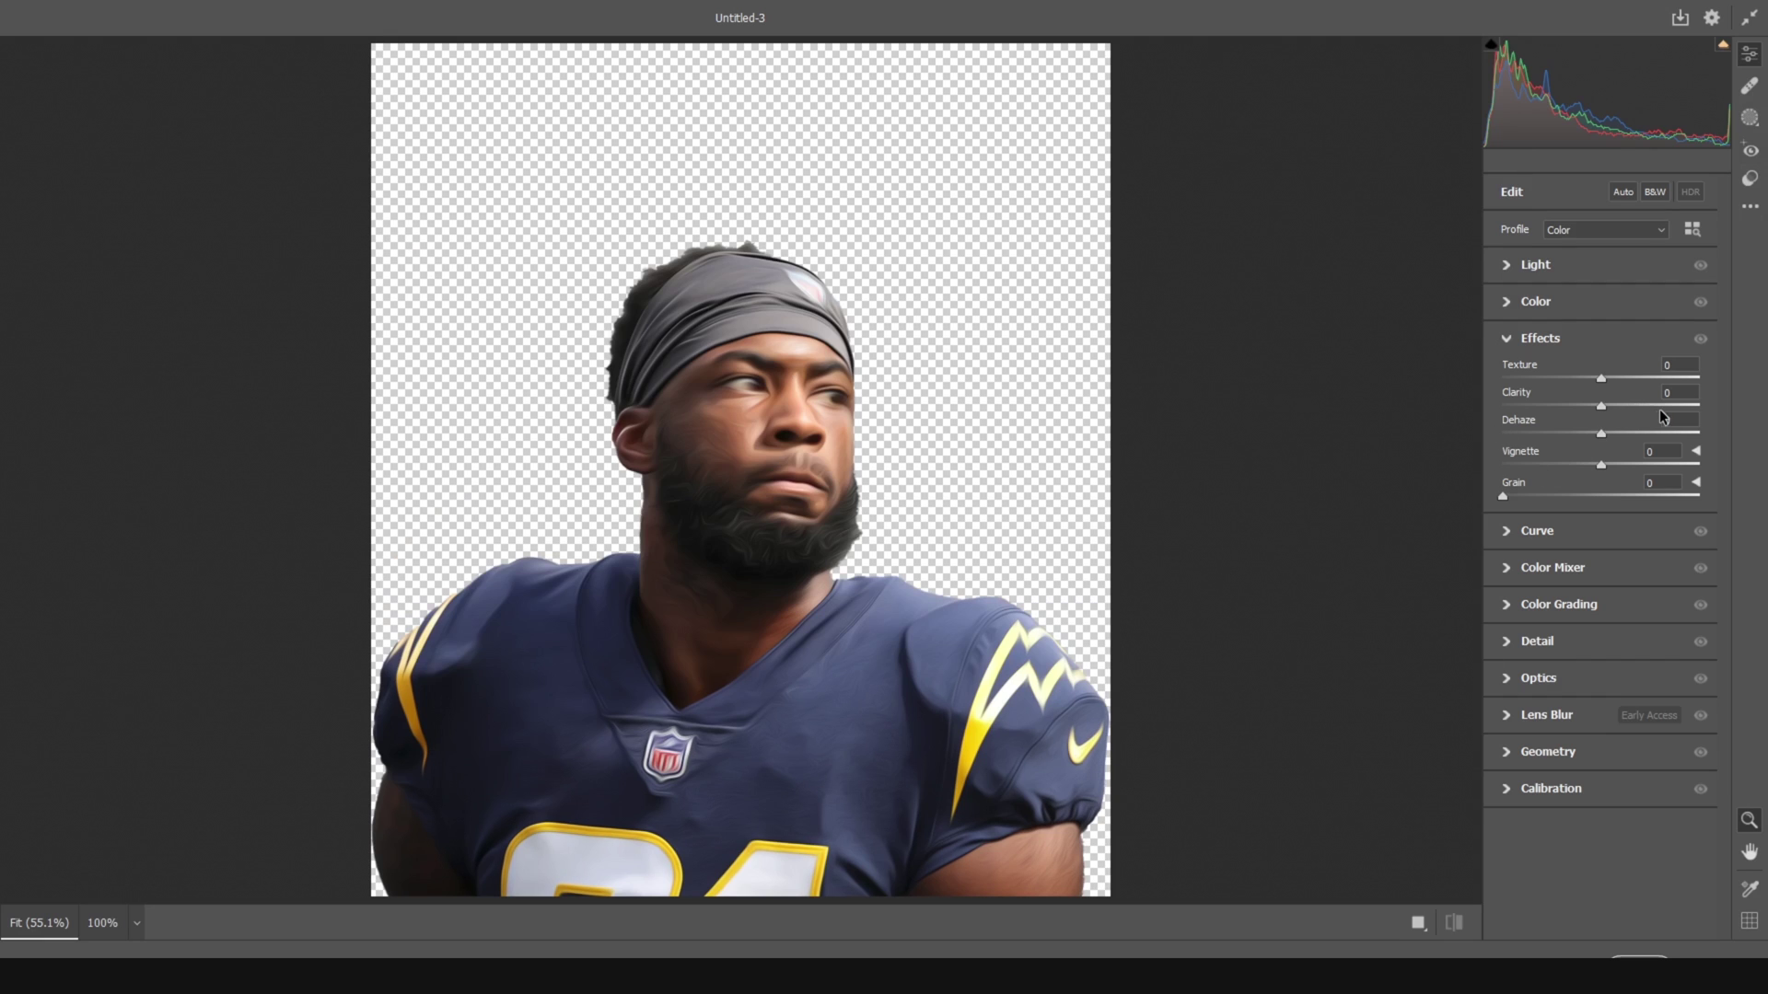
pyautogui.moveTo(1677, 406); pyautogui.dragTo(1704, 403)
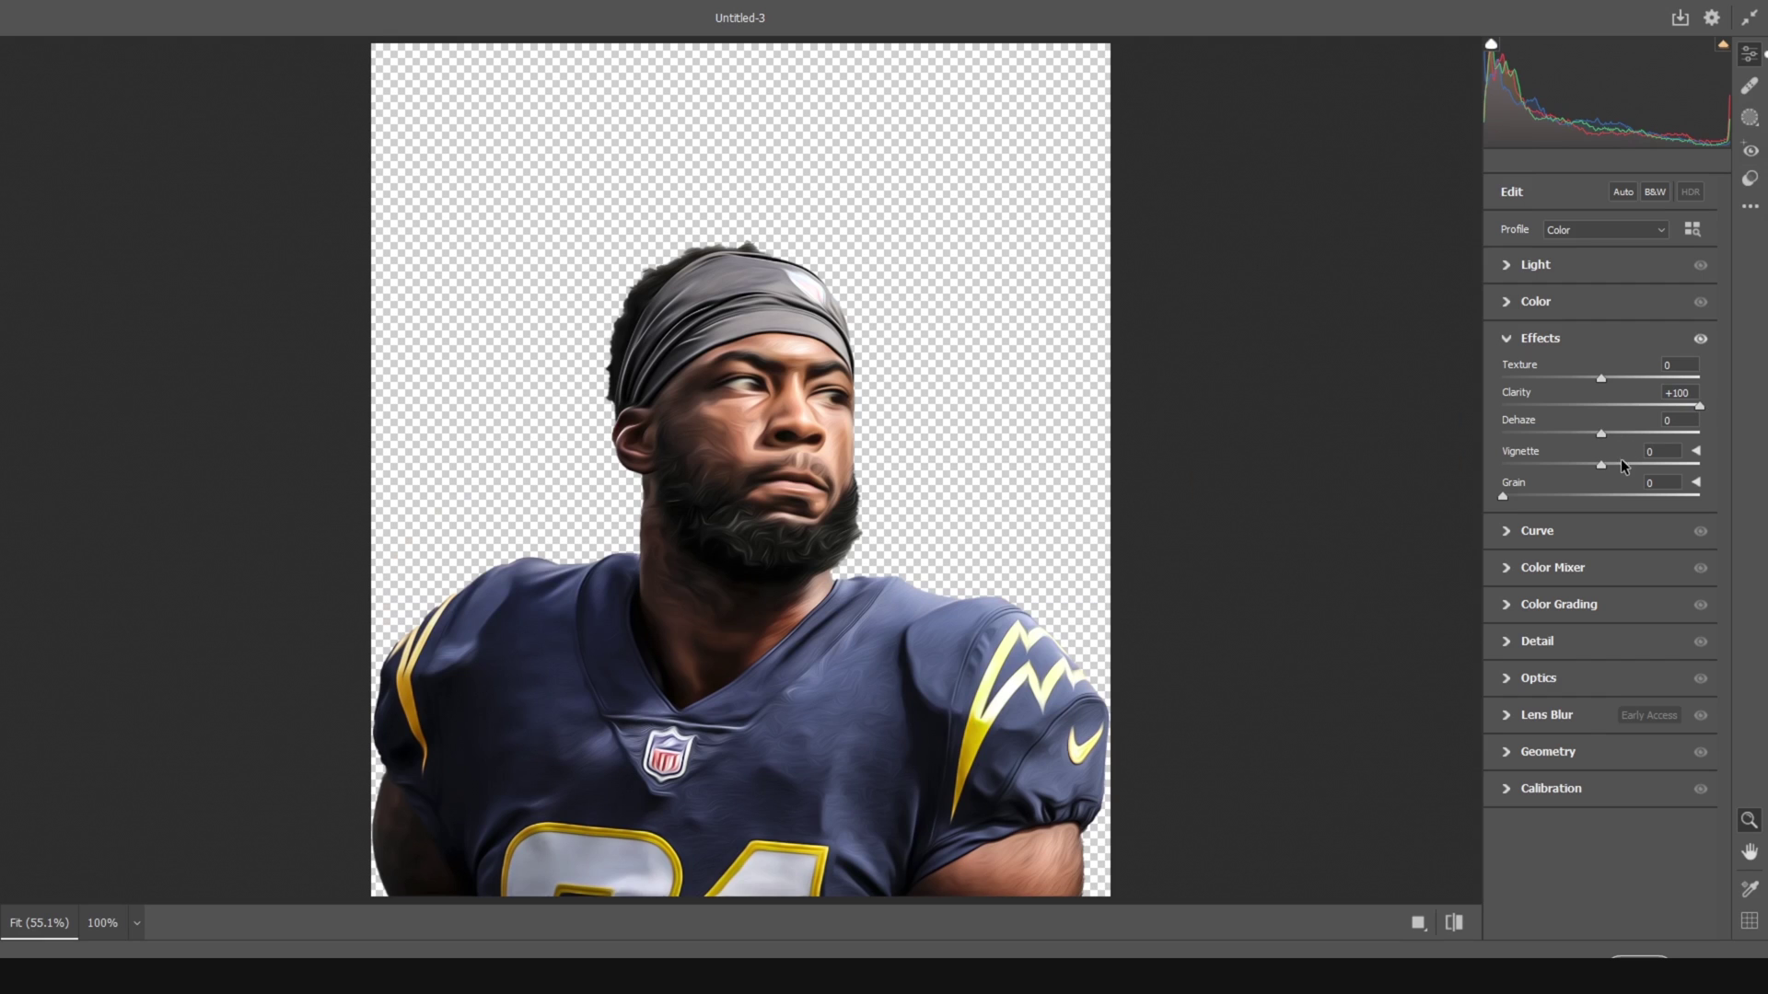
pyautogui.click(1628, 376)
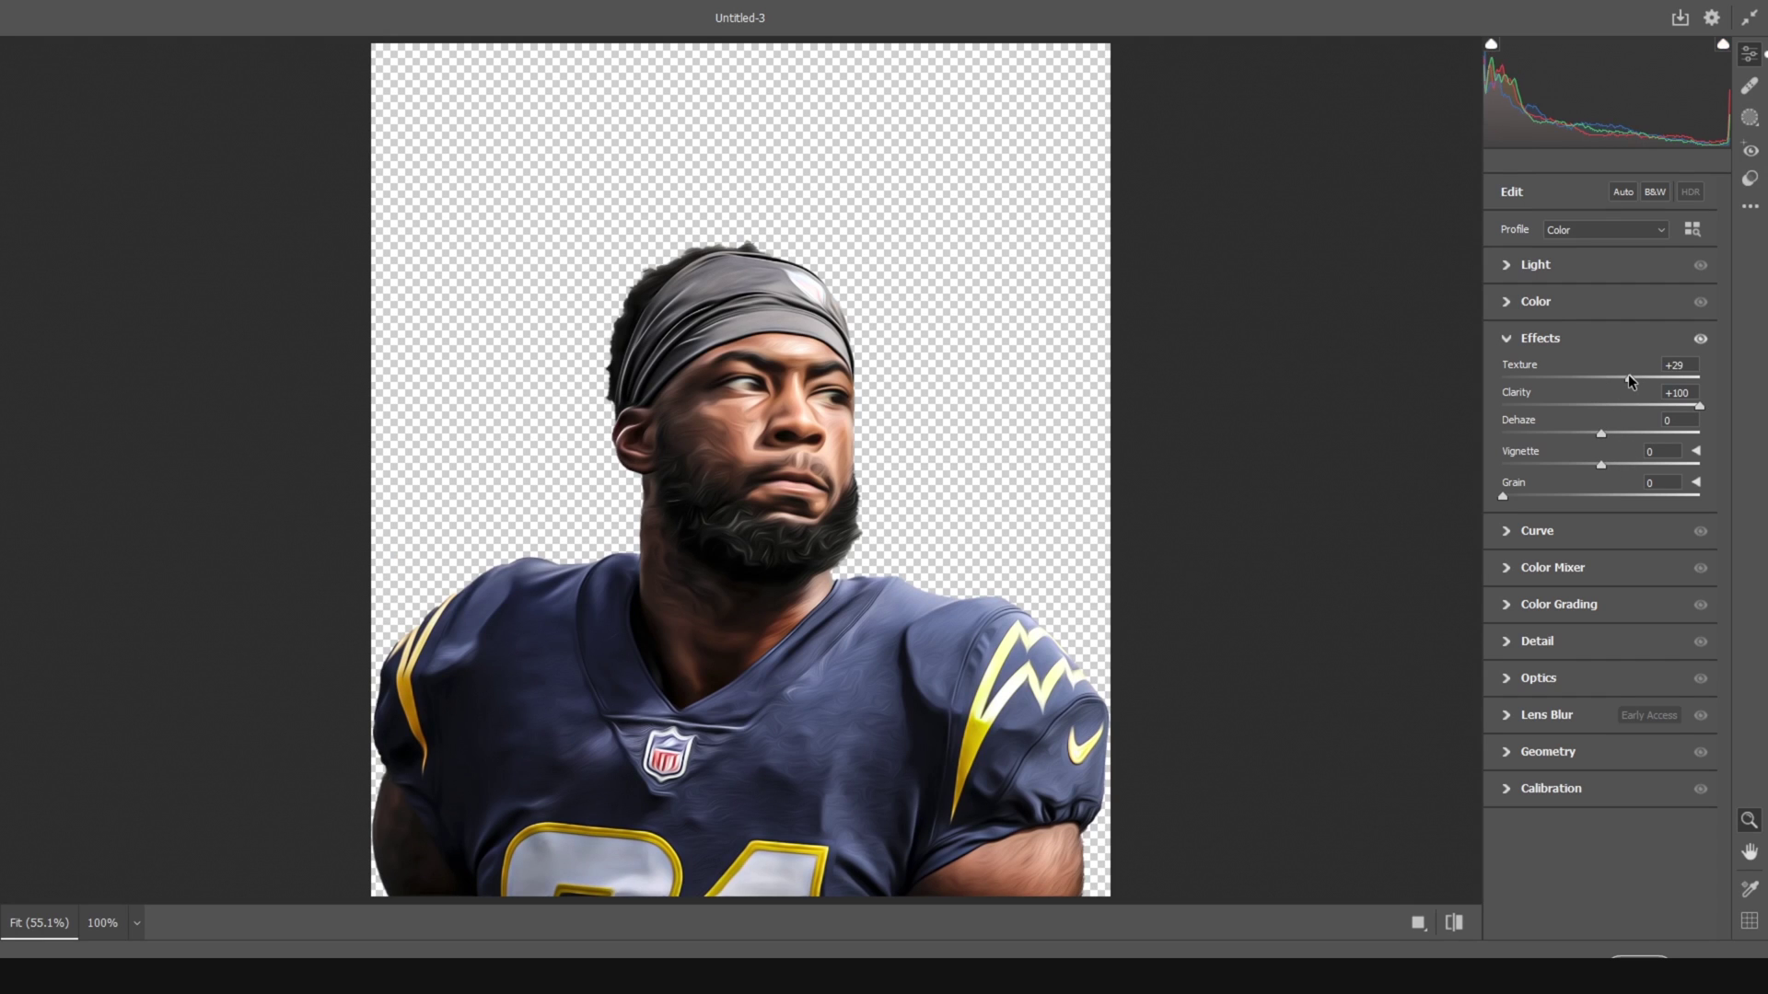
pyautogui.moveTo(1629, 381); pyautogui.dragTo(1644, 386)
pyautogui.click(1511, 272)
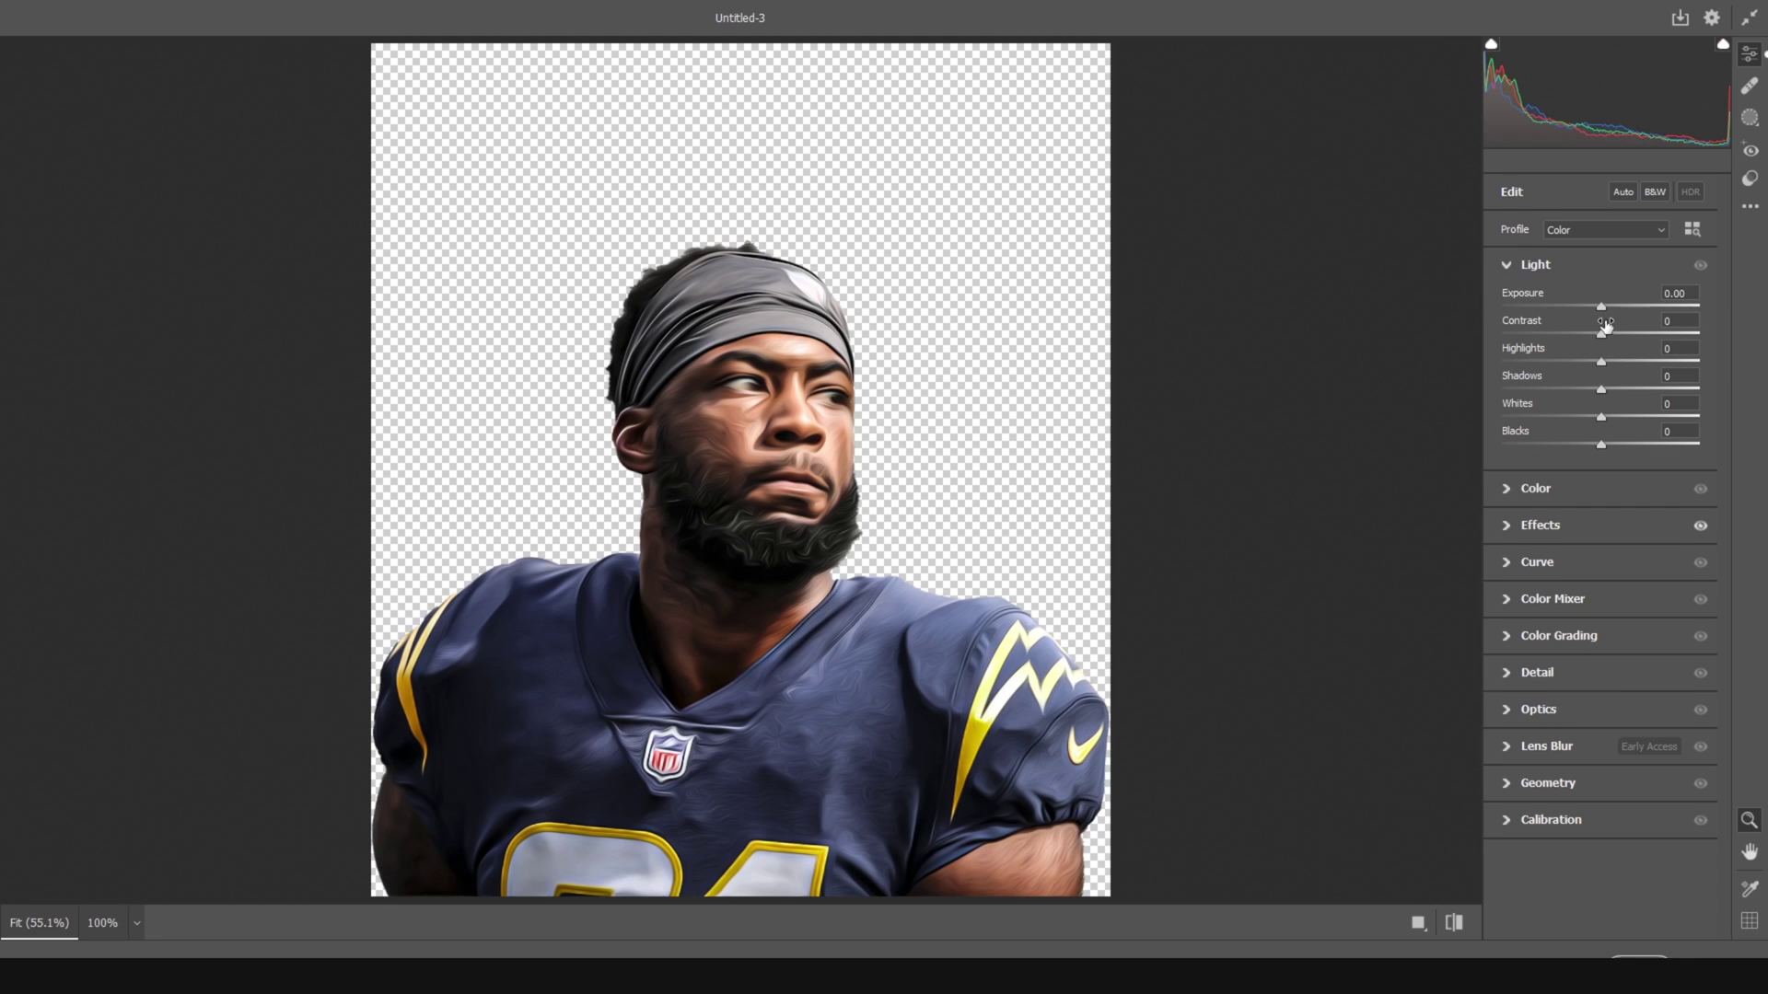
pyautogui.moveTo(1606, 303); pyautogui.dragTo(1605, 305)
pyautogui.click(1629, 388)
pyautogui.moveTo(1626, 388); pyautogui.dragTo(1620, 388)
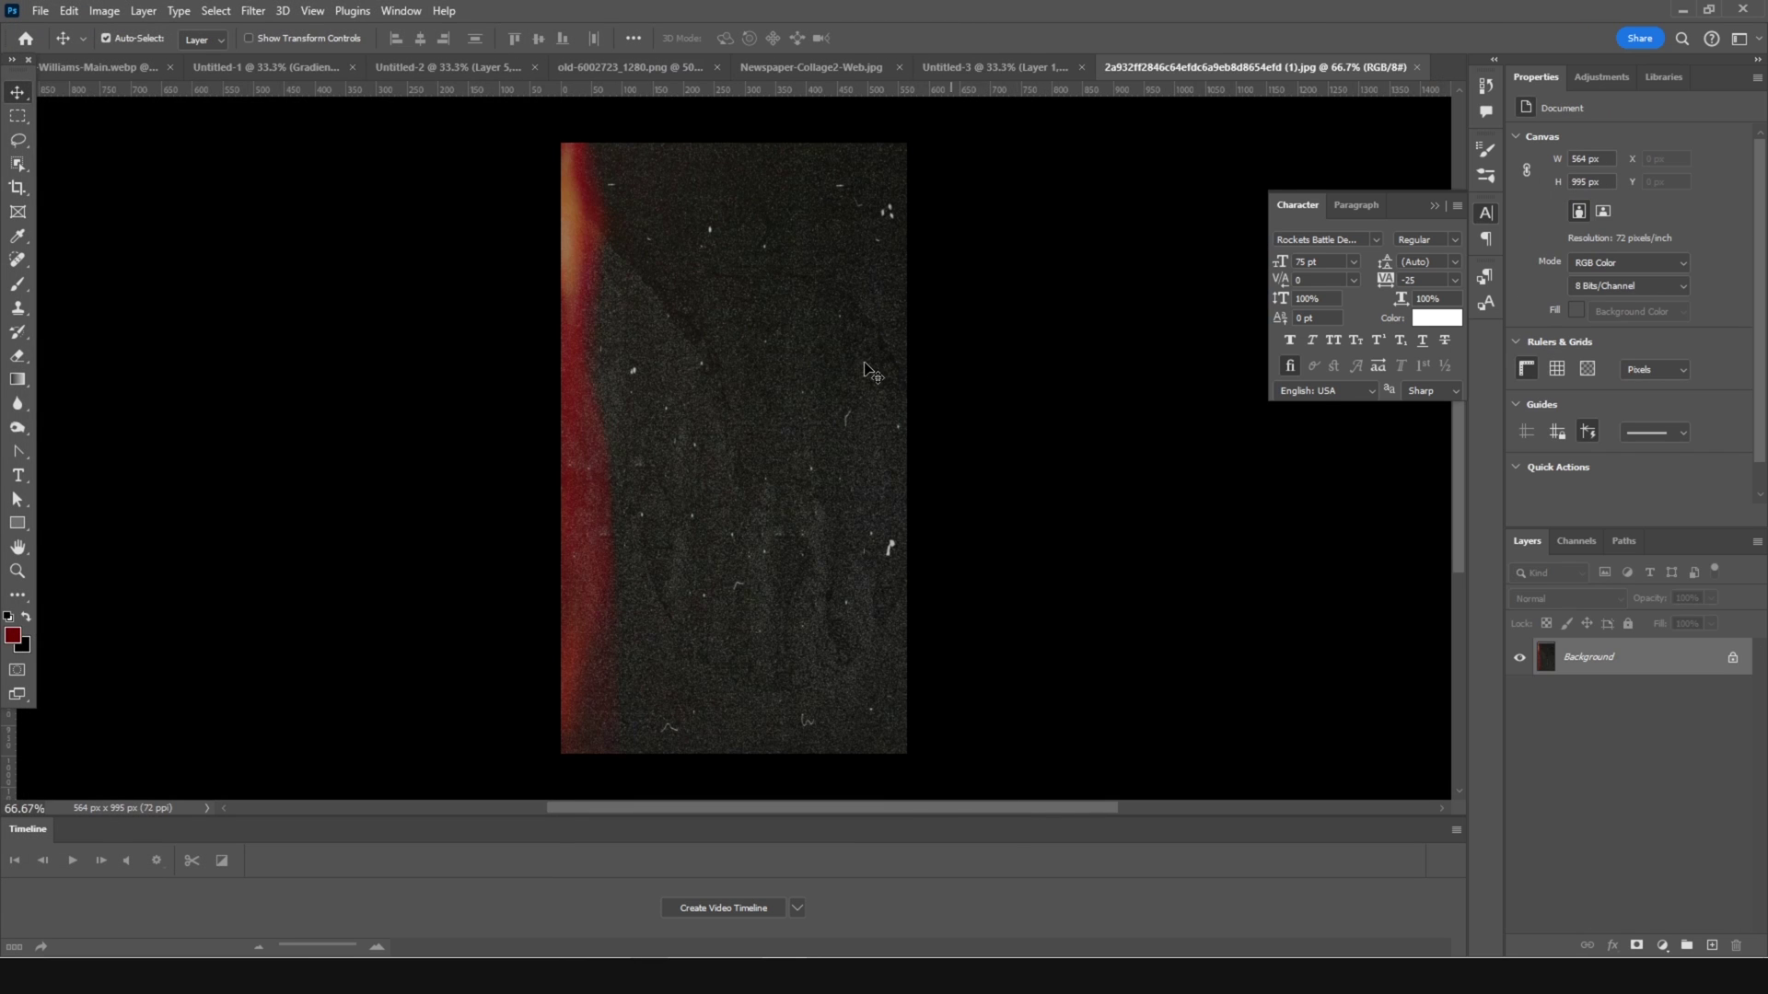
# Step: Bring the grunge texture into the poster as a top layer in Screen mode
pyautogui.moveTo(982, 70); pyautogui.dragTo(795, 458)
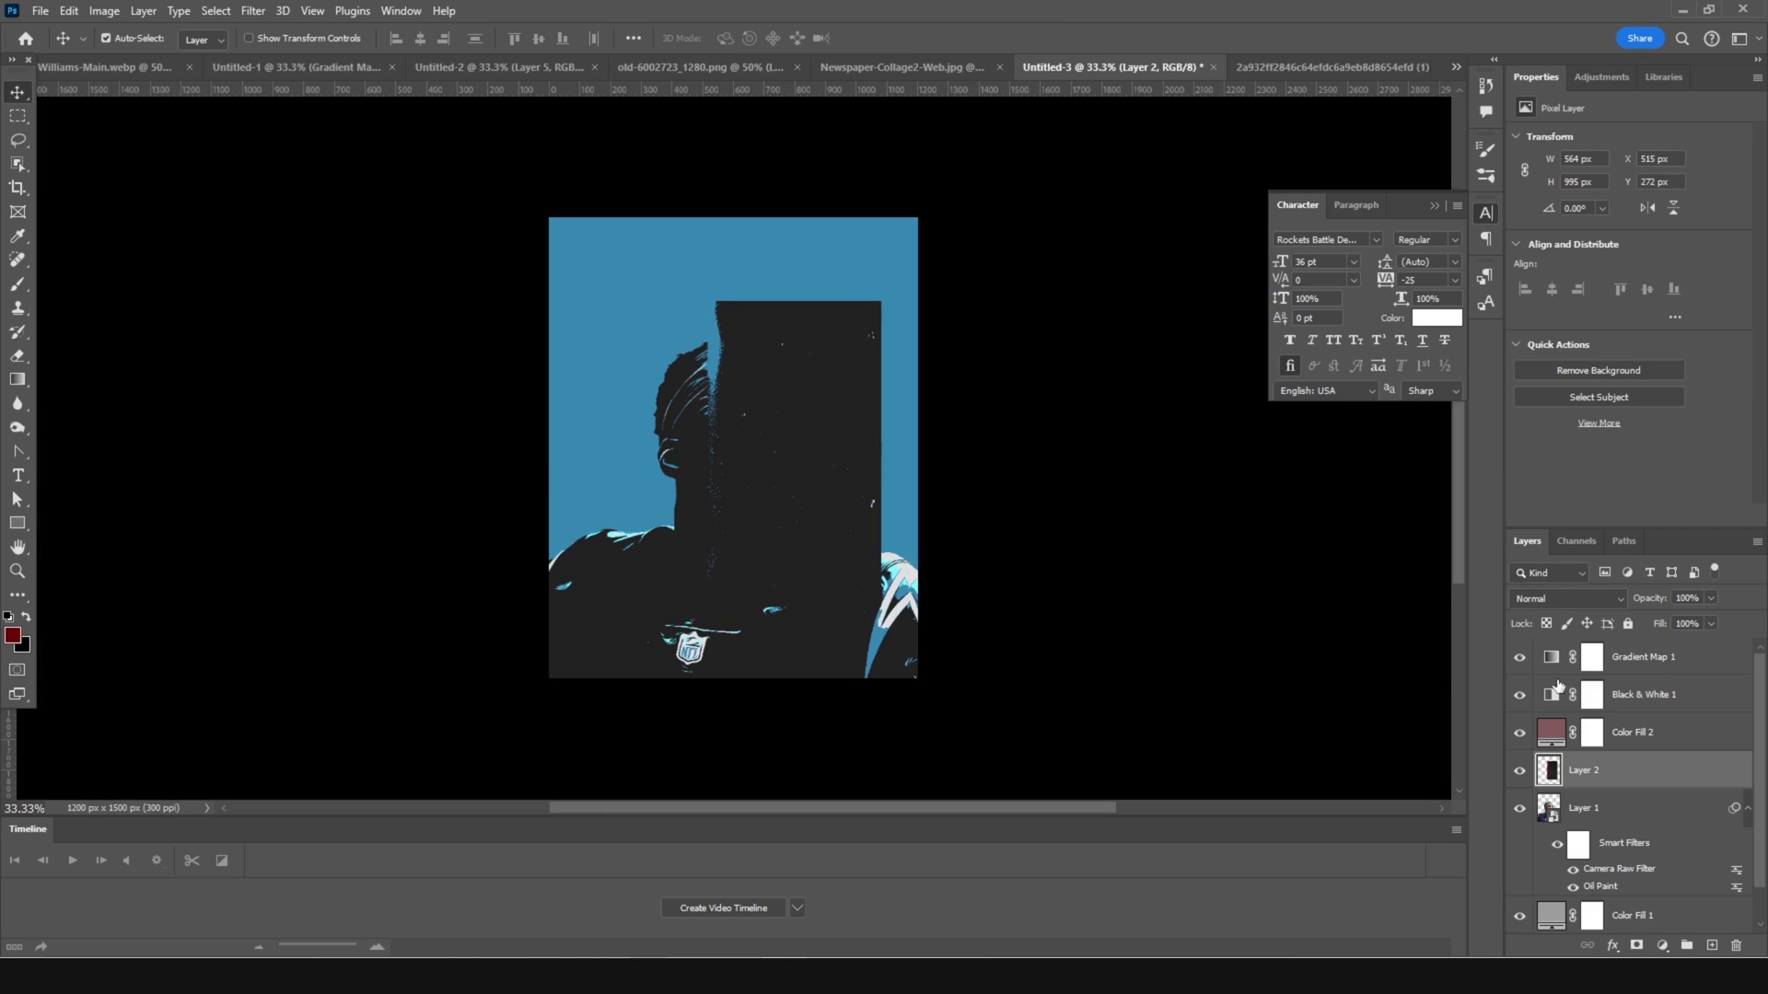
pyautogui.click(1571, 601)
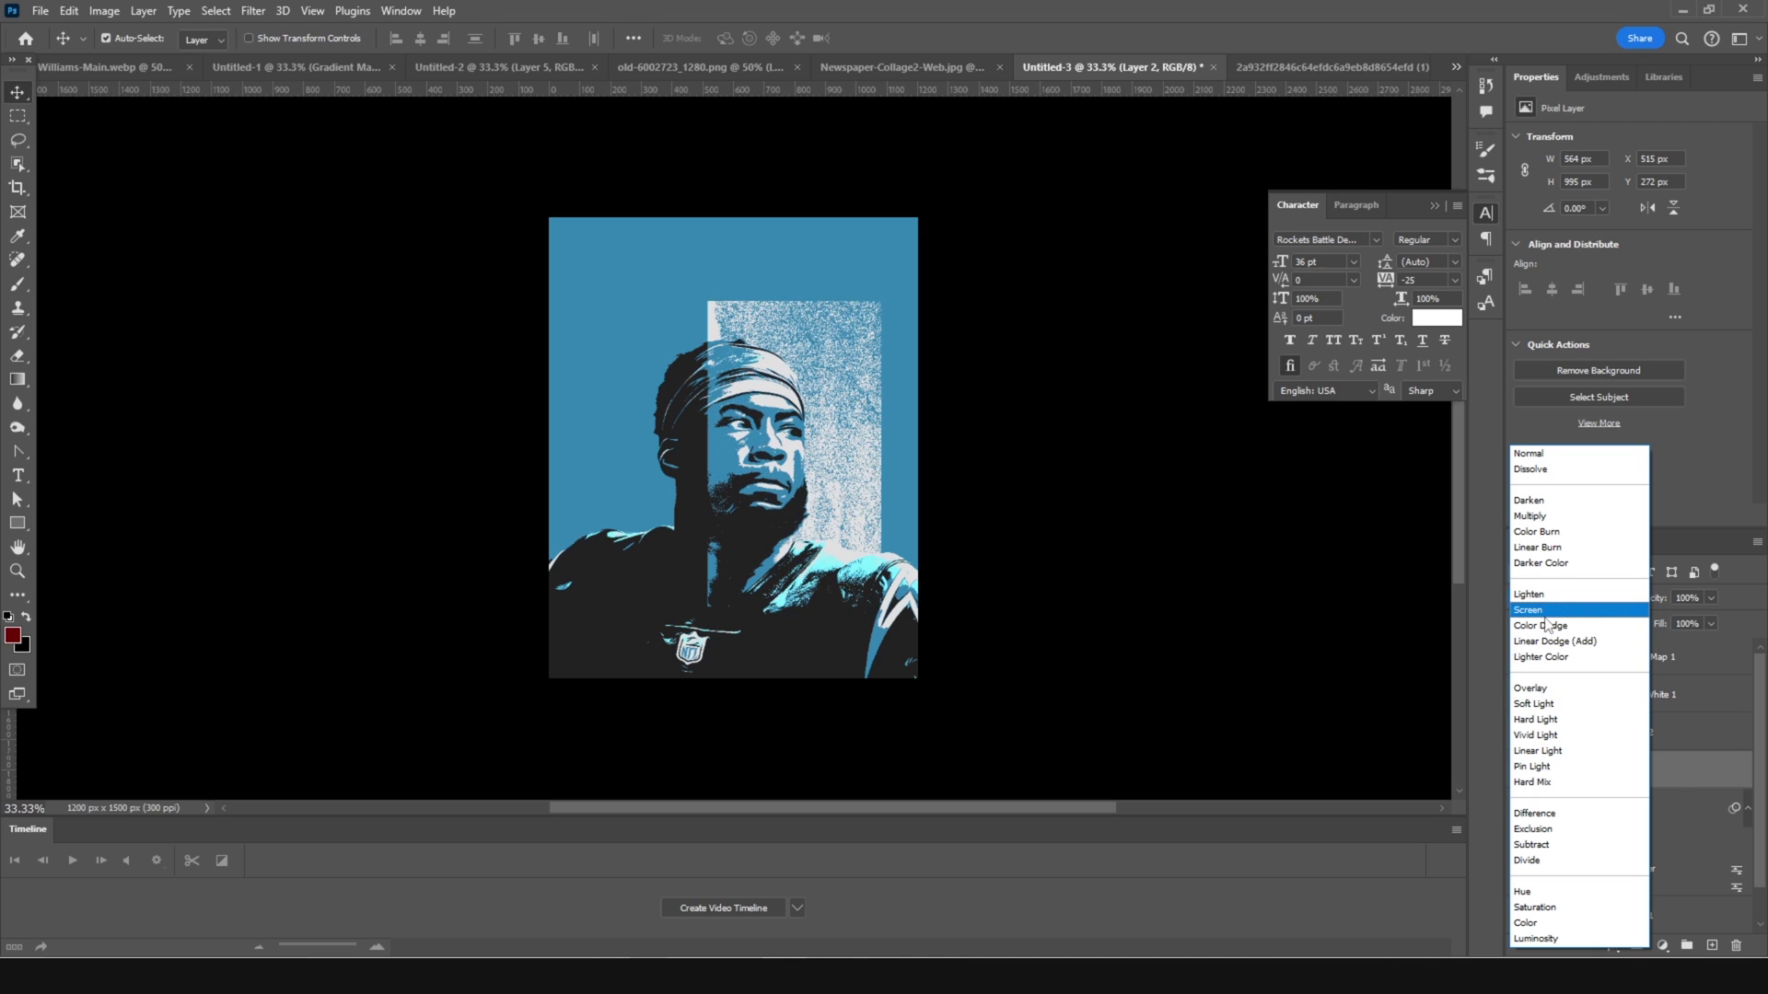
pyautogui.click(1547, 609)
pyautogui.moveTo(1550, 780); pyautogui.dragTo(1563, 648)
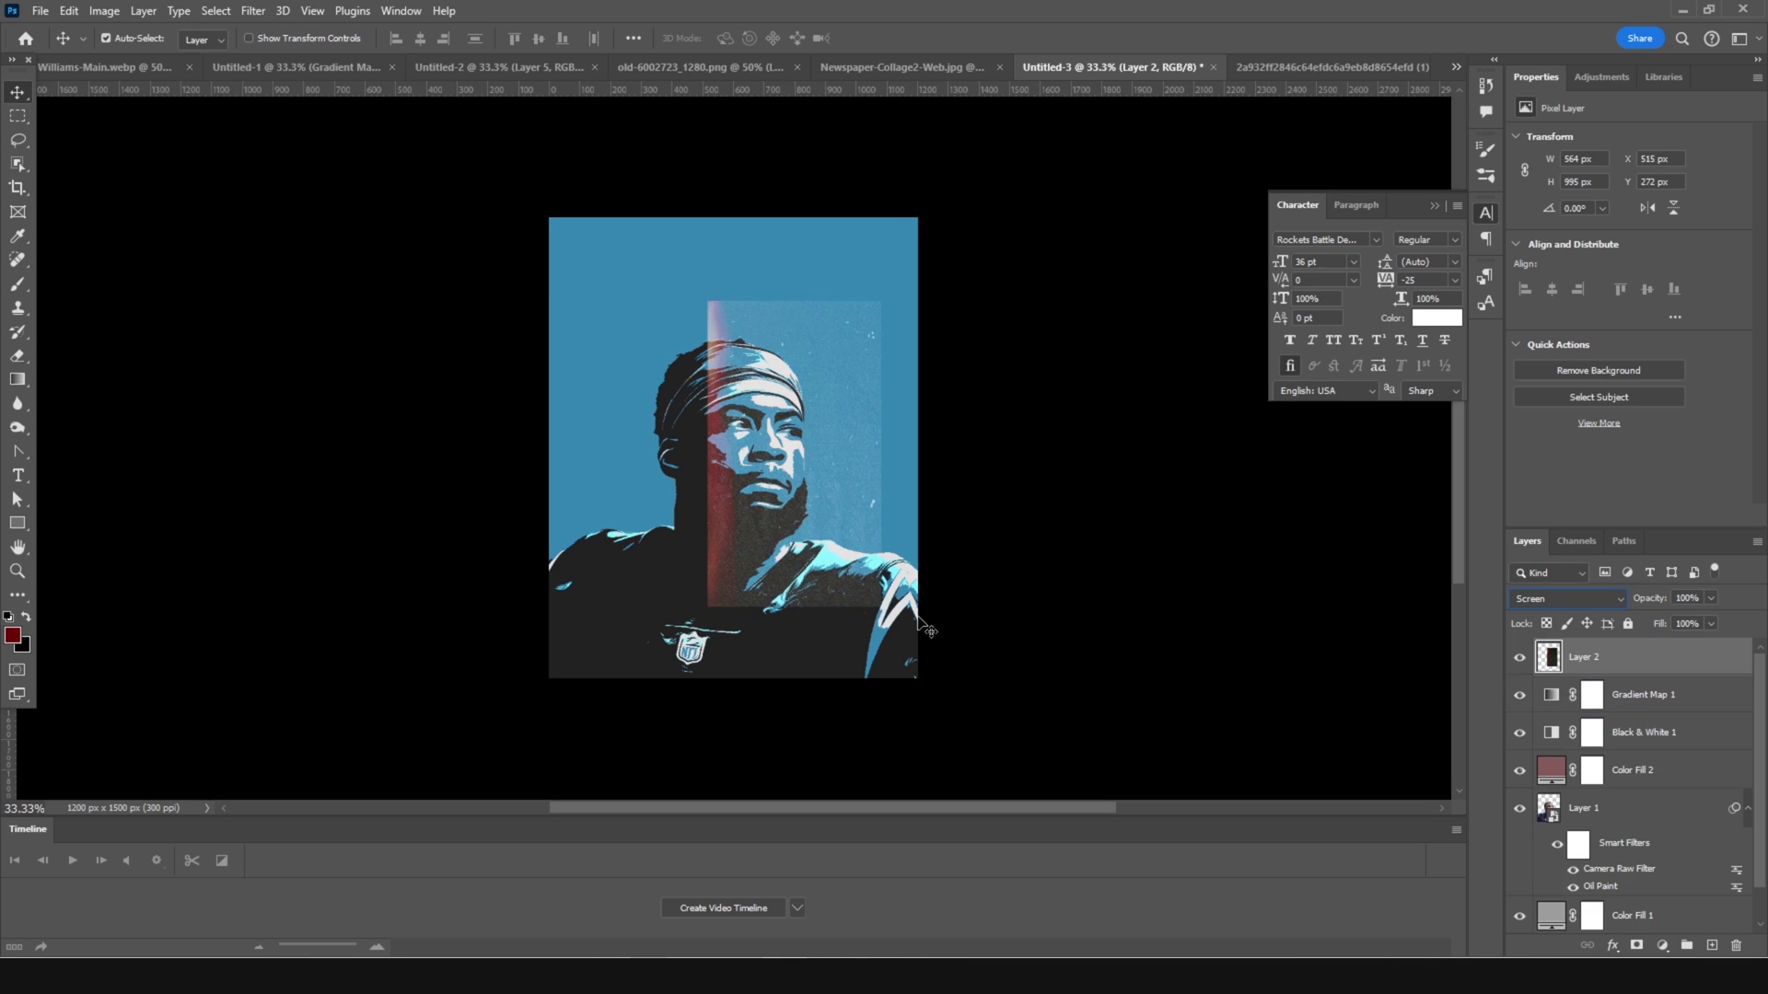
# Step: Scale the texture to cover the canvas and lower its opacity to 67%
pyautogui.hotkey('ctrl', 't')
pyautogui.moveTo(881, 606); pyautogui.dragTo(965, 757)
pyautogui.moveTo(814, 583); pyautogui.dragTo(740, 600)
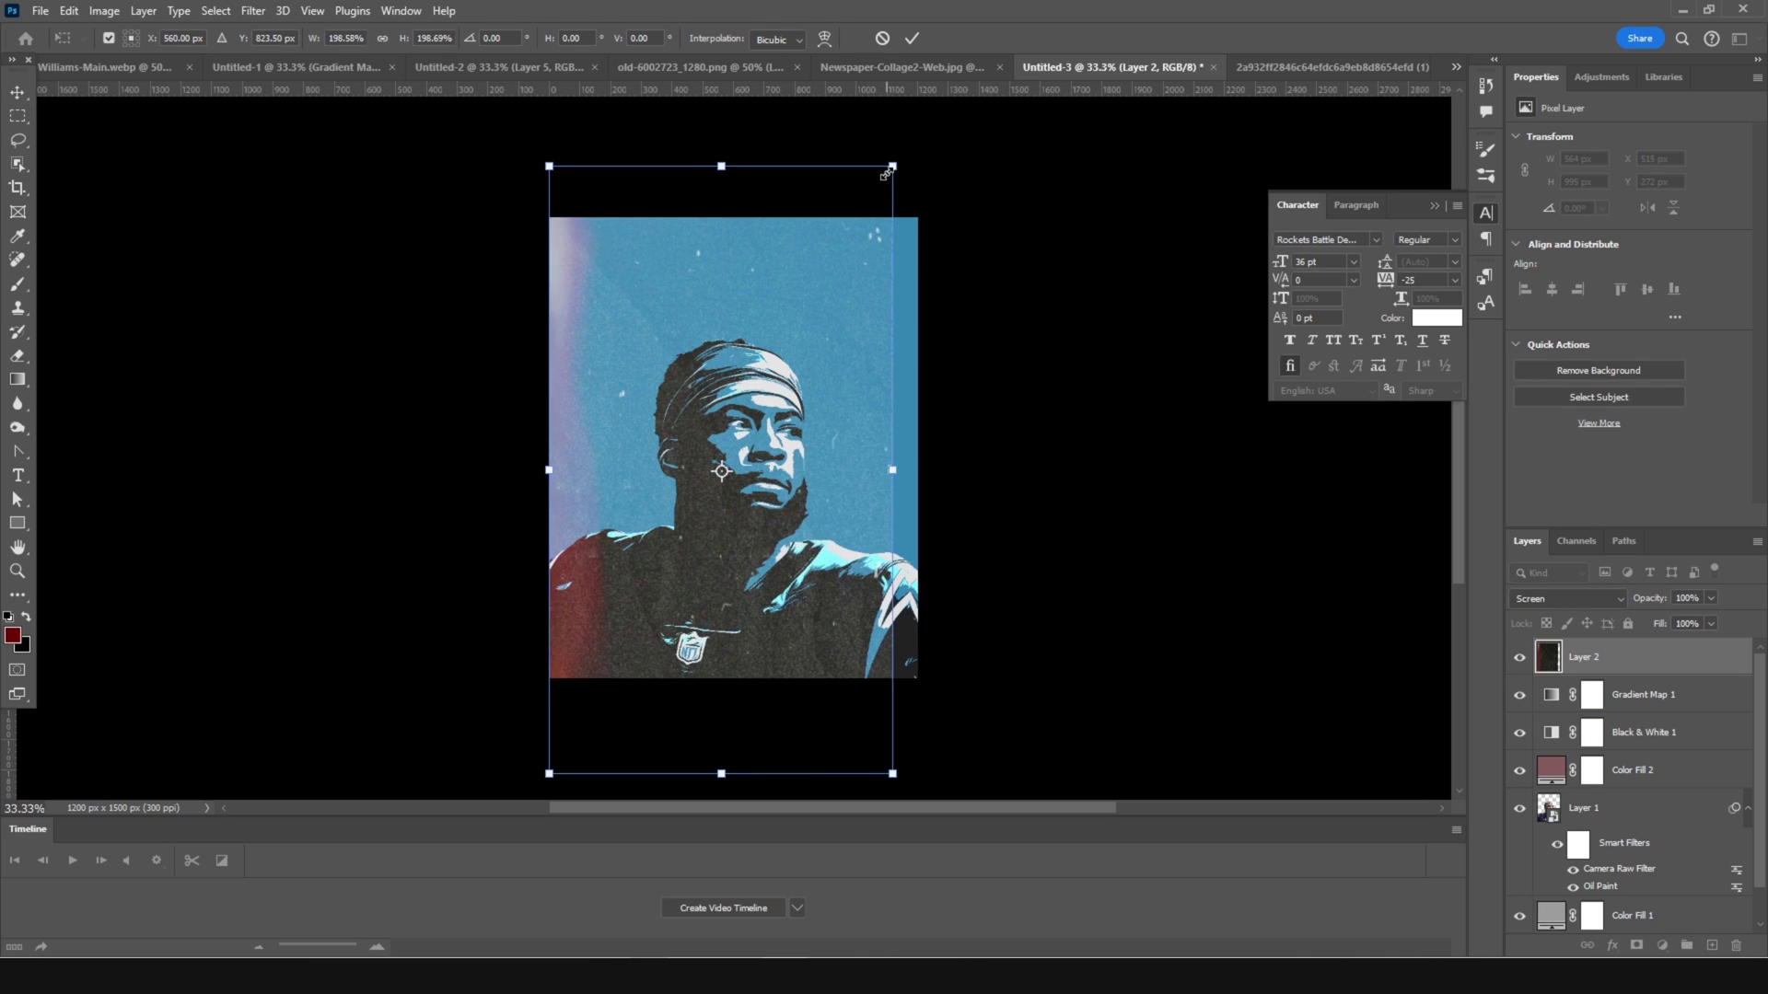
pyautogui.moveTo(889, 174); pyautogui.dragTo(956, 144)
pyautogui.press('Return')
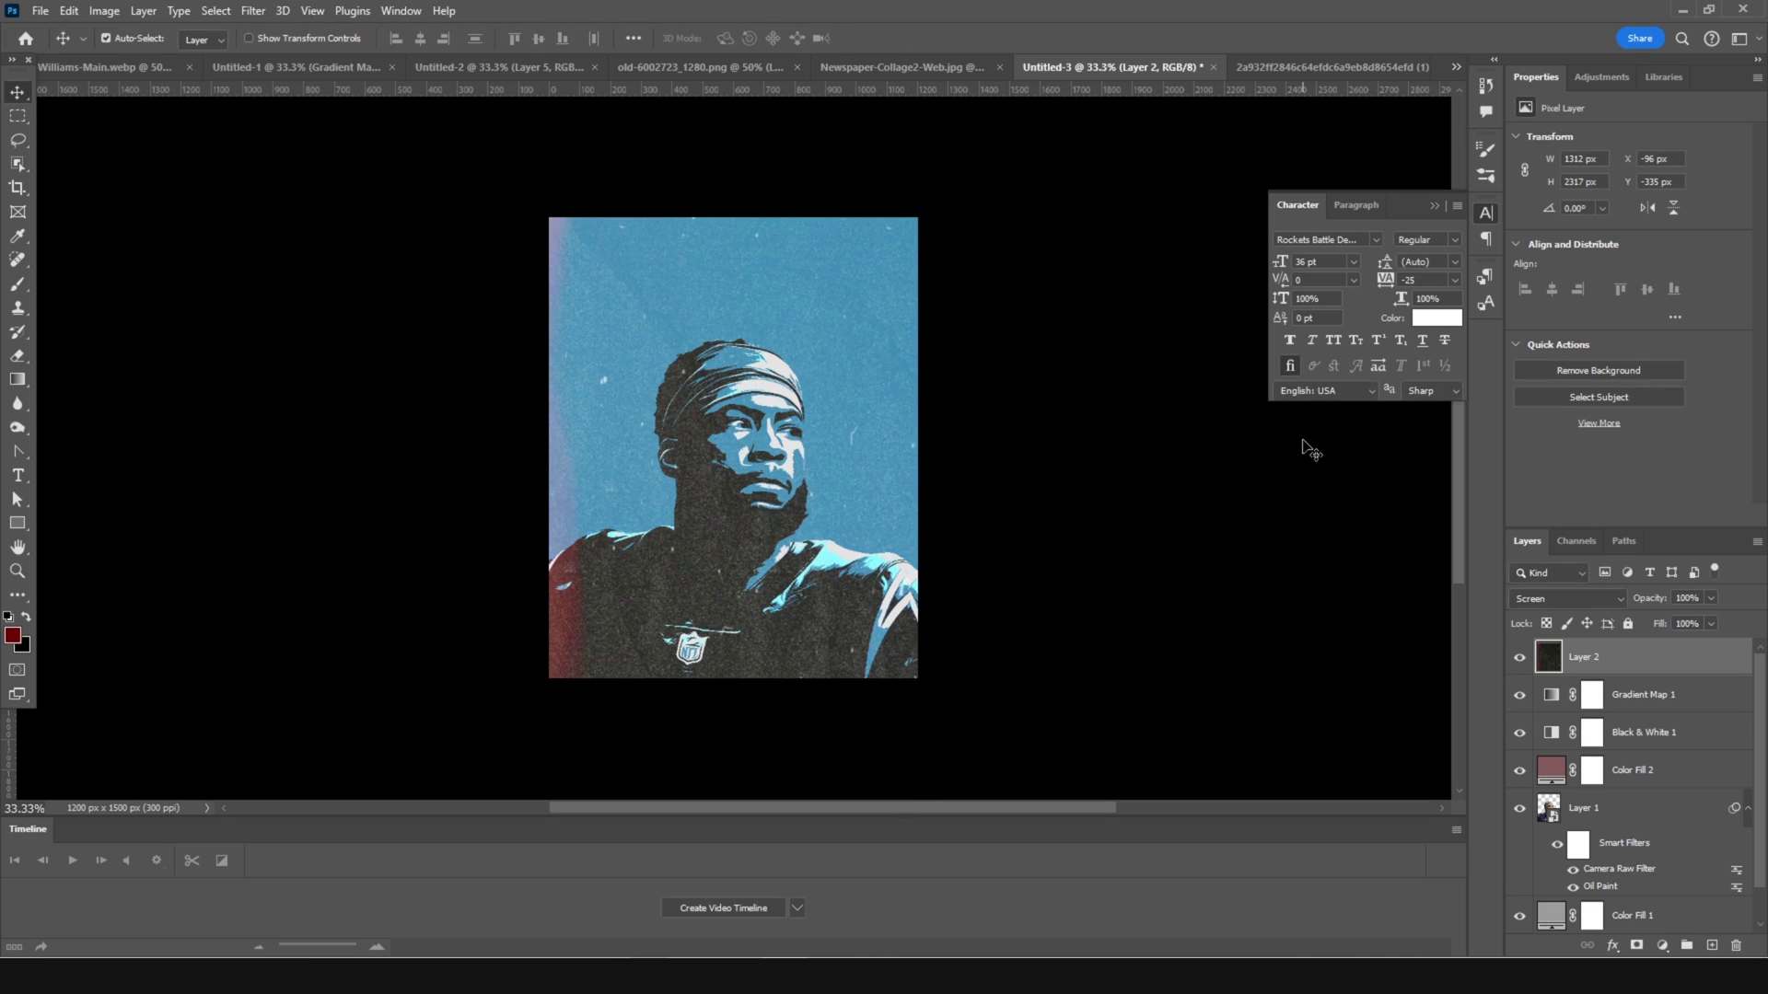
pyautogui.click(1677, 619)
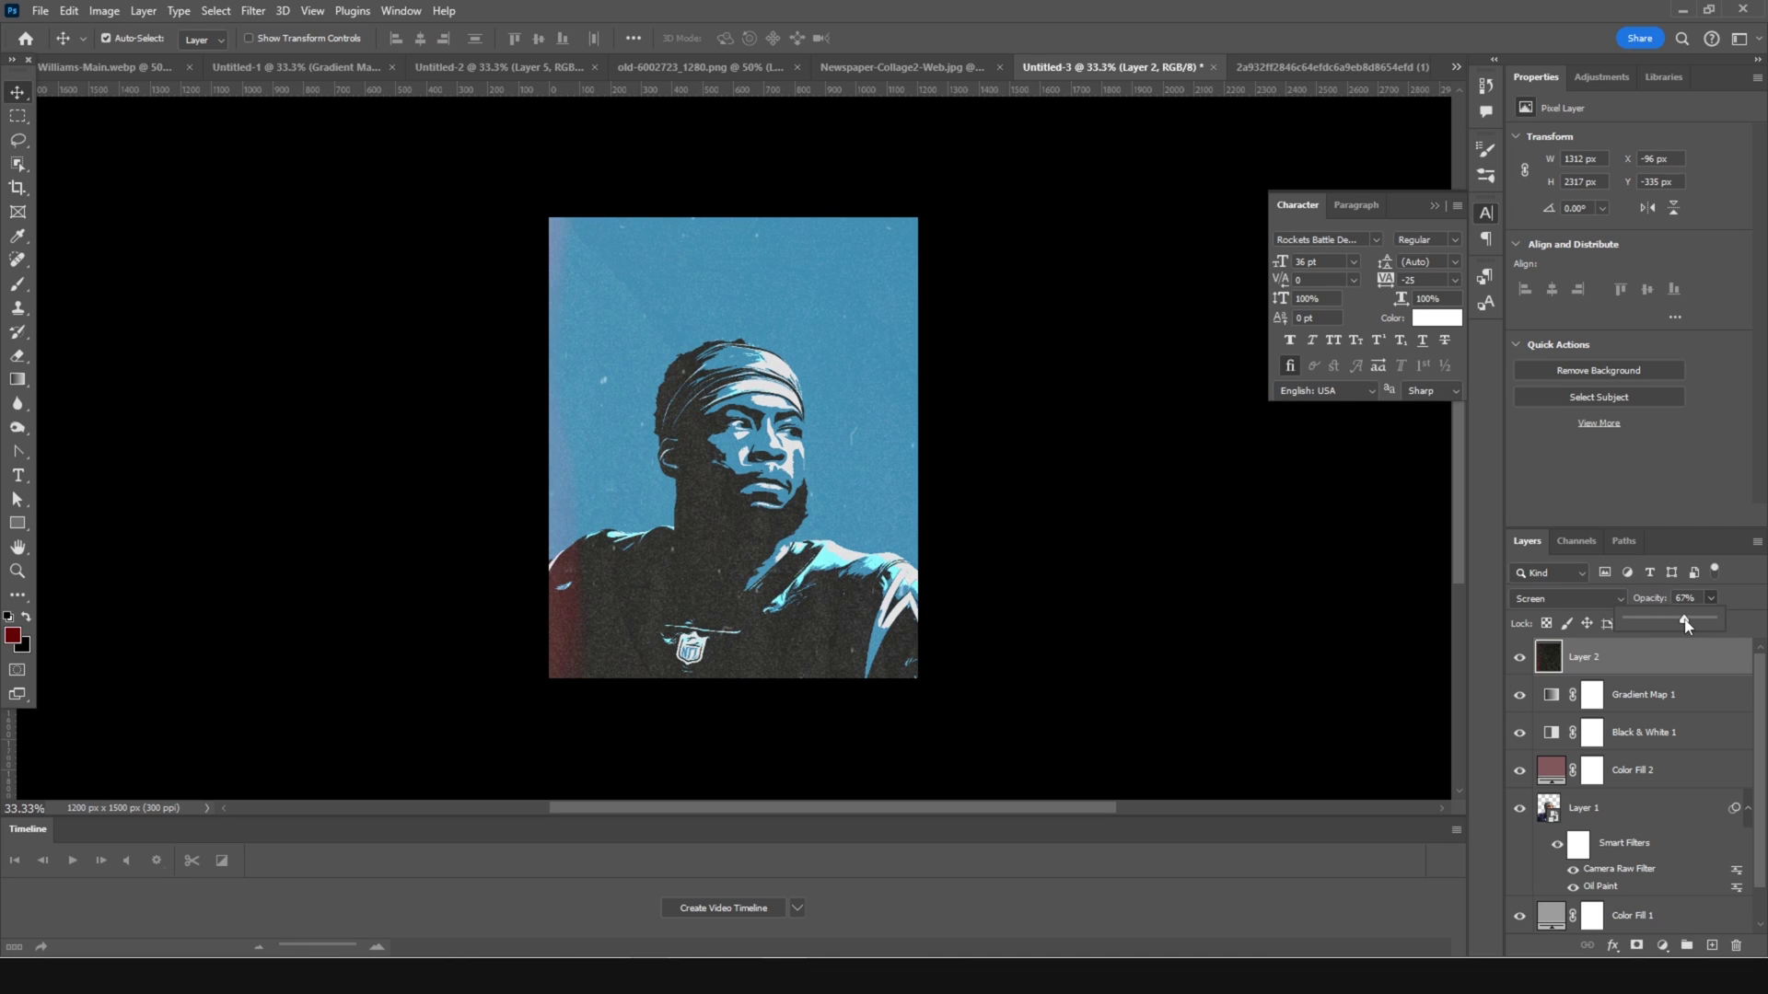
# Step: Place the newspaper collage into the poster as Layer 3 in Soft Light mode
pyautogui.click(1307, 66)
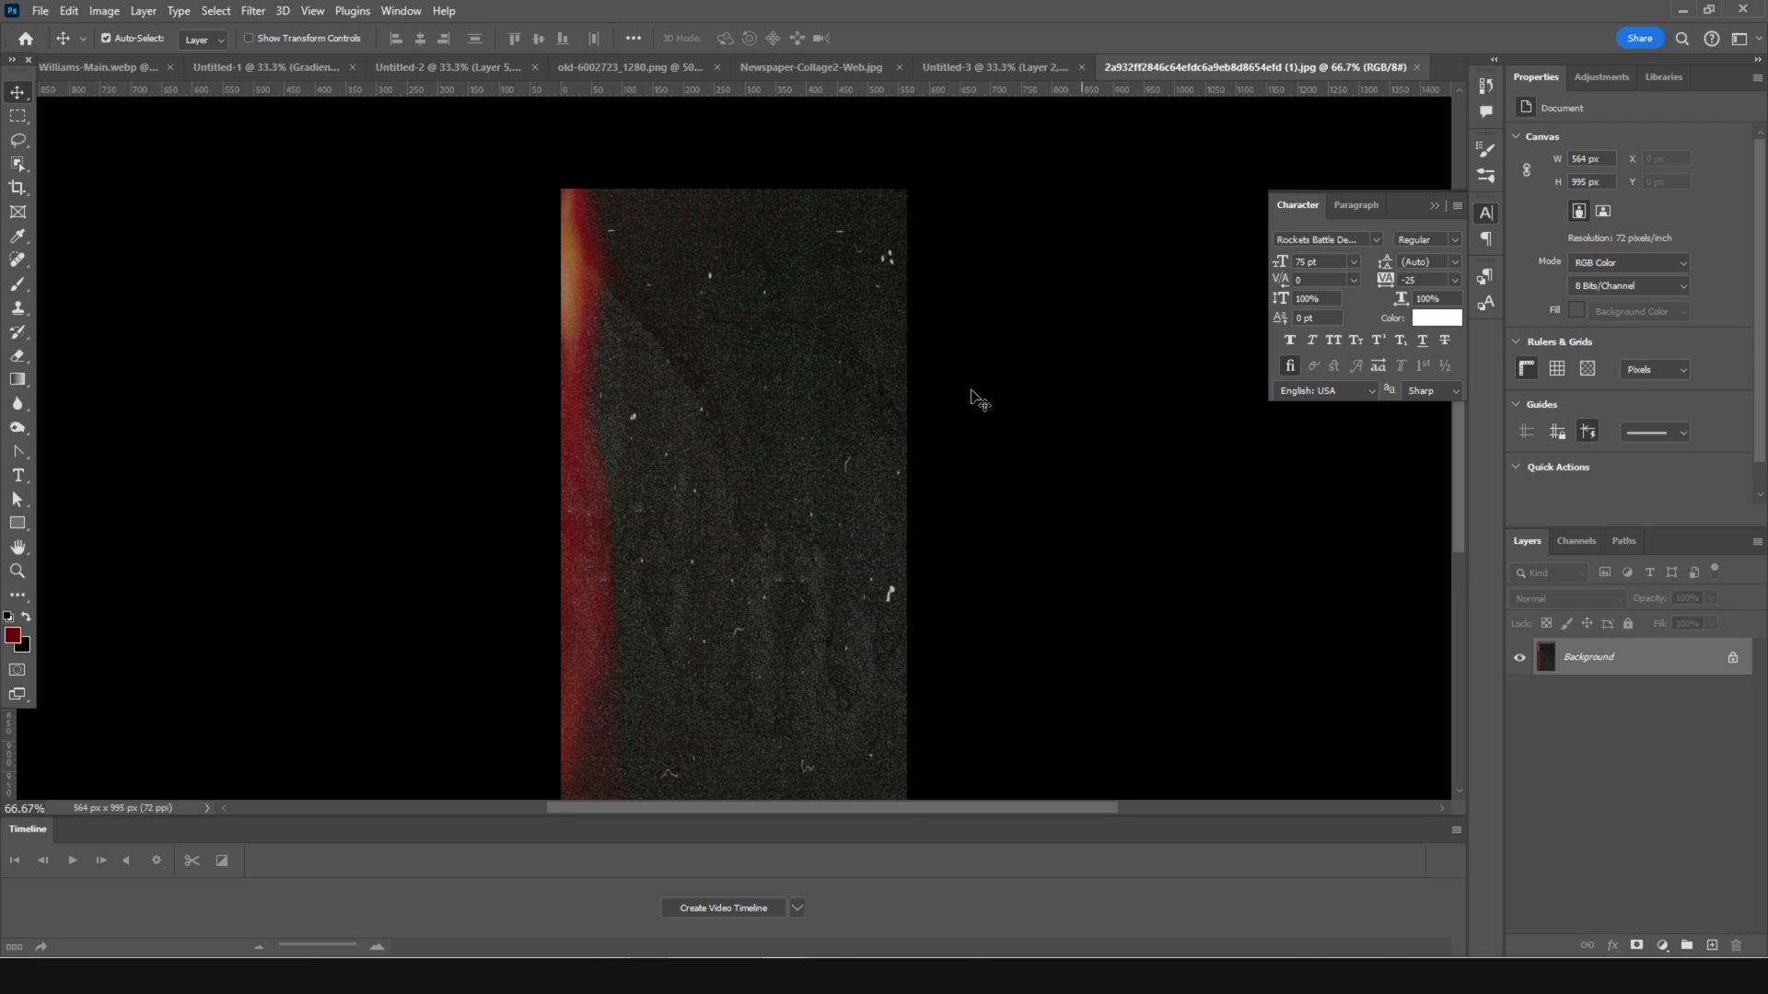
pyautogui.click(1018, 64)
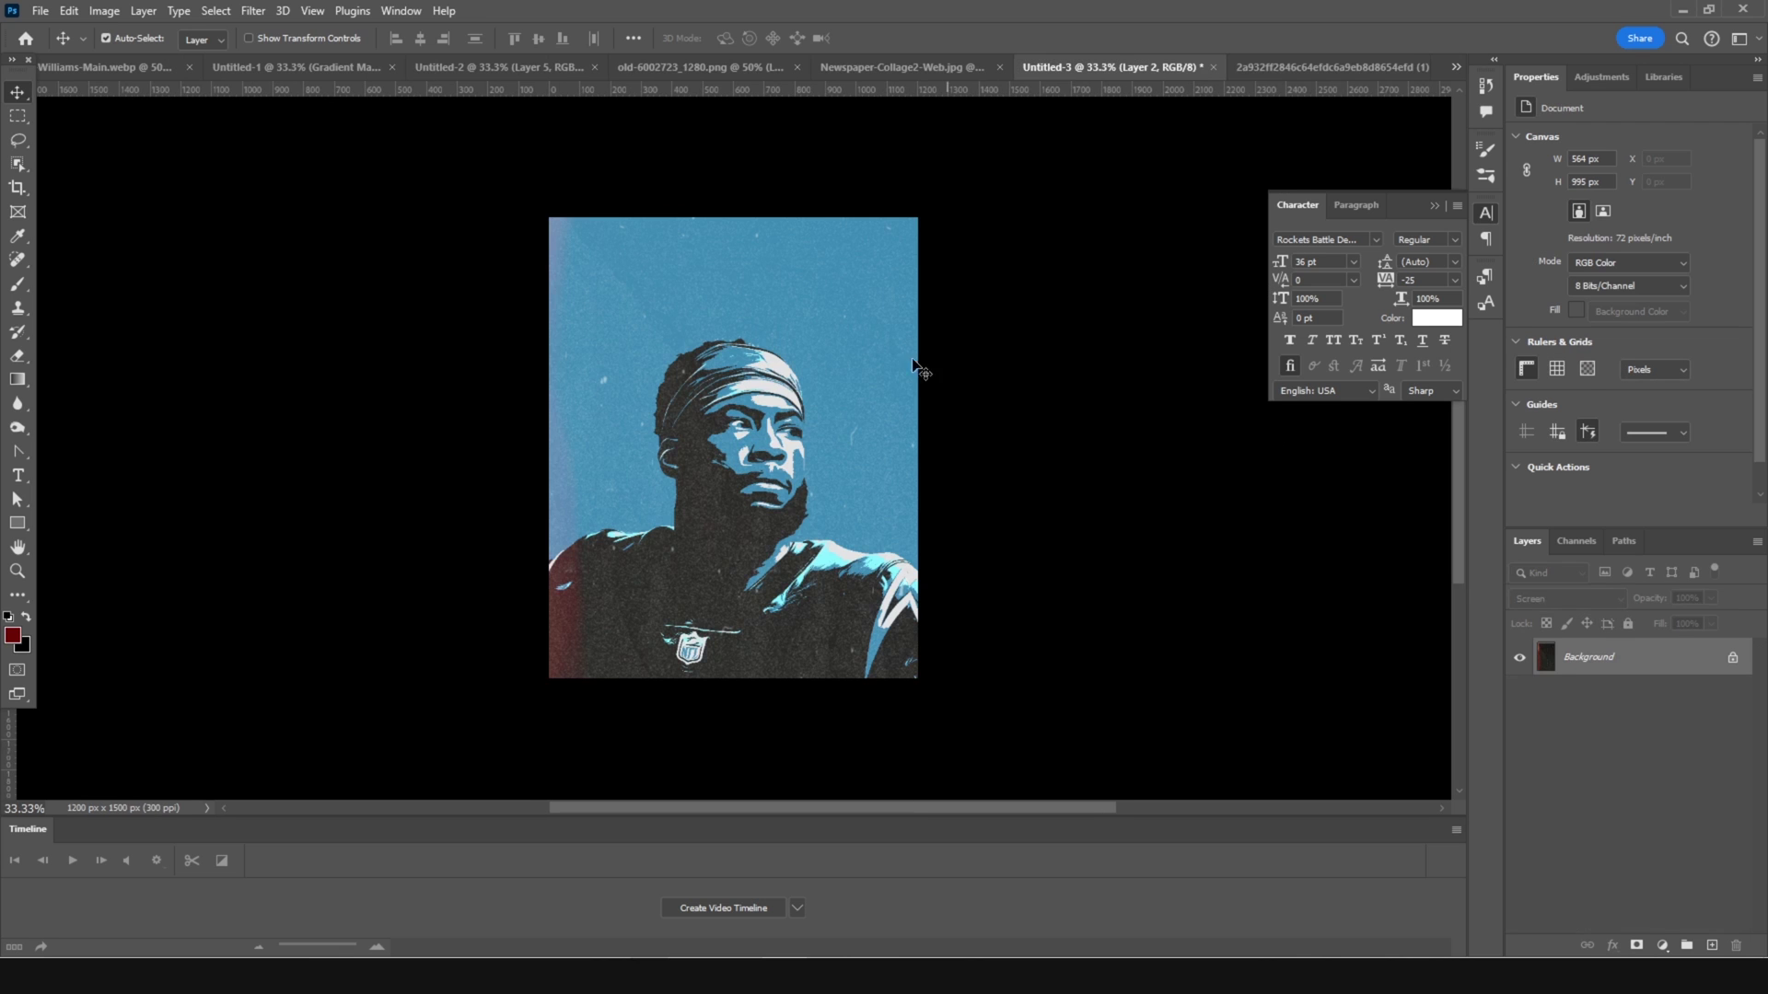
pyautogui.click(881, 66)
pyautogui.click(1093, 69)
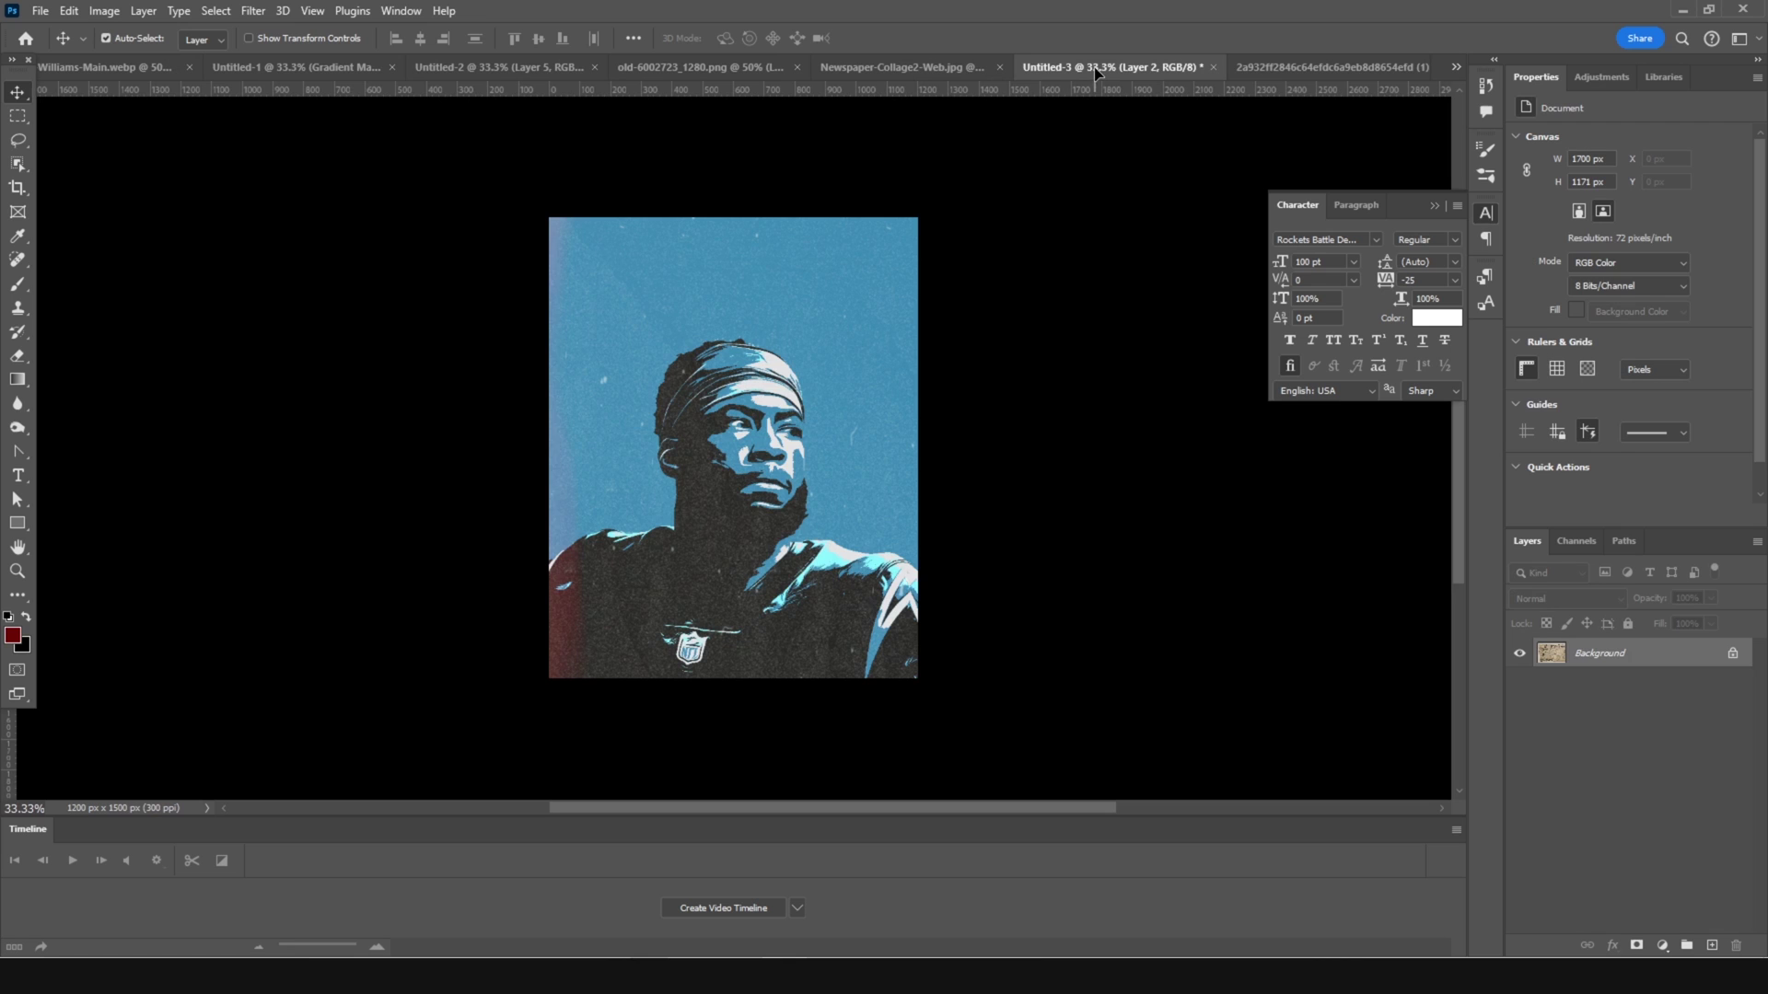
pyautogui.moveTo(774, 452); pyautogui.dragTo(773, 453)
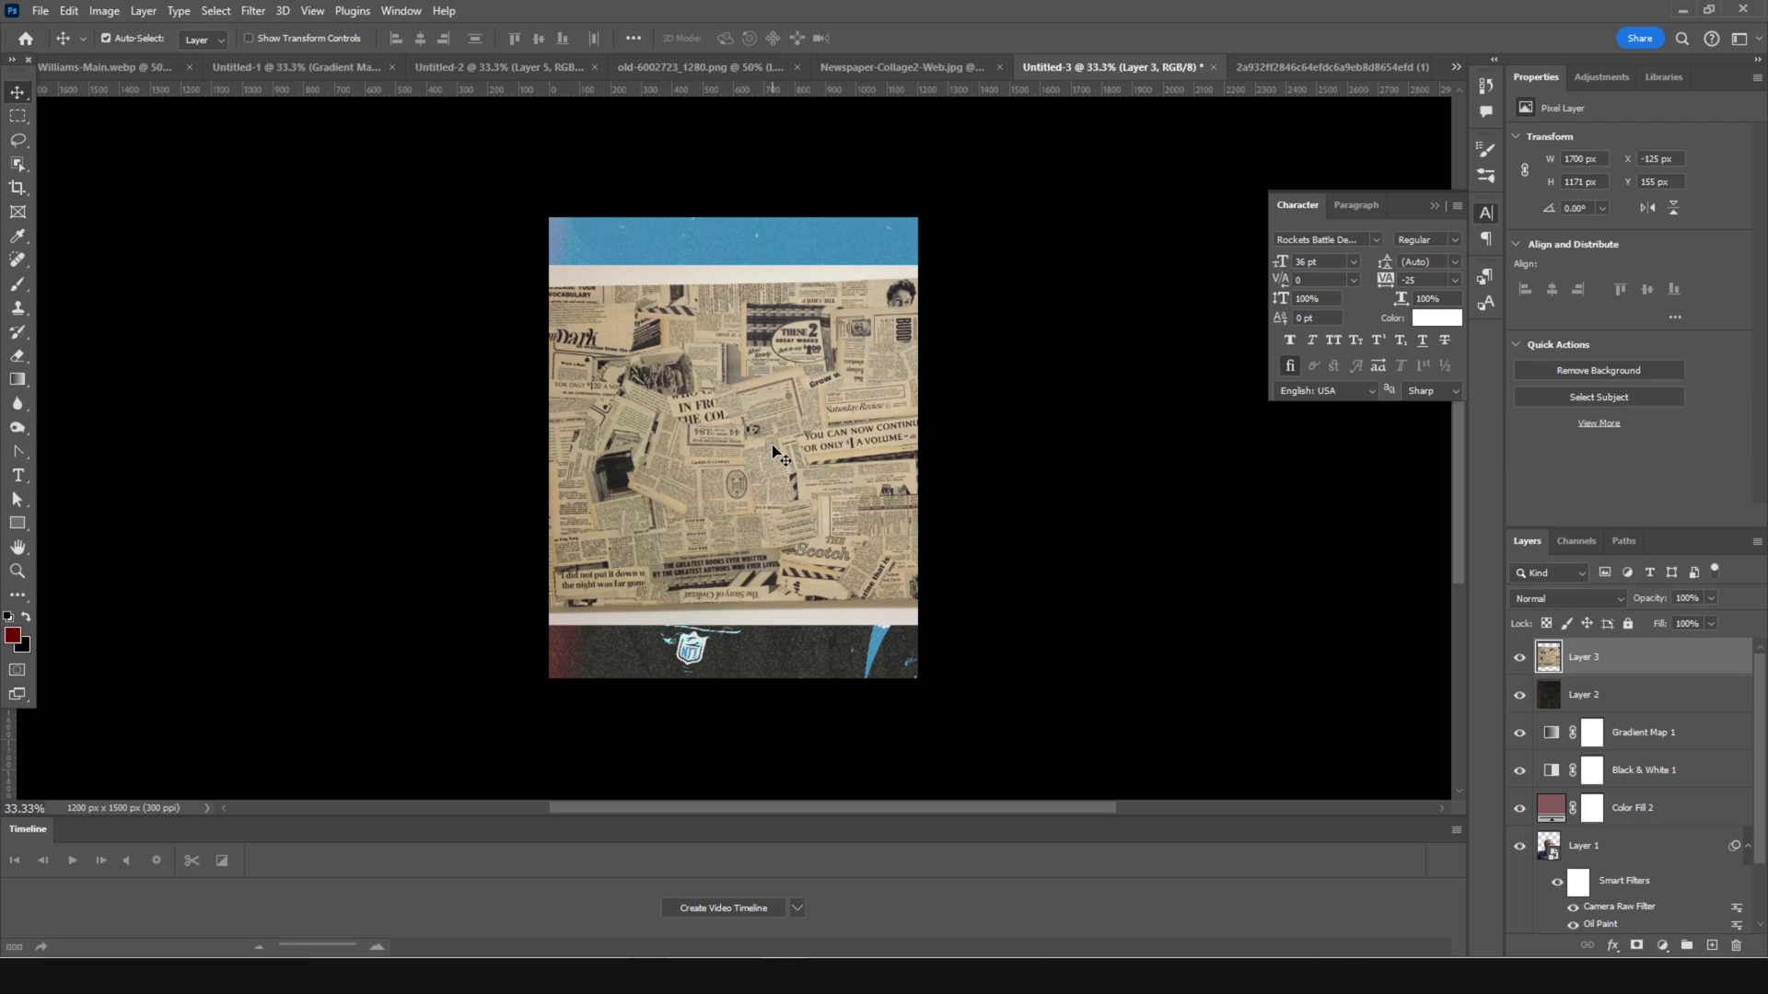
pyautogui.click(1570, 594)
pyautogui.click(1548, 708)
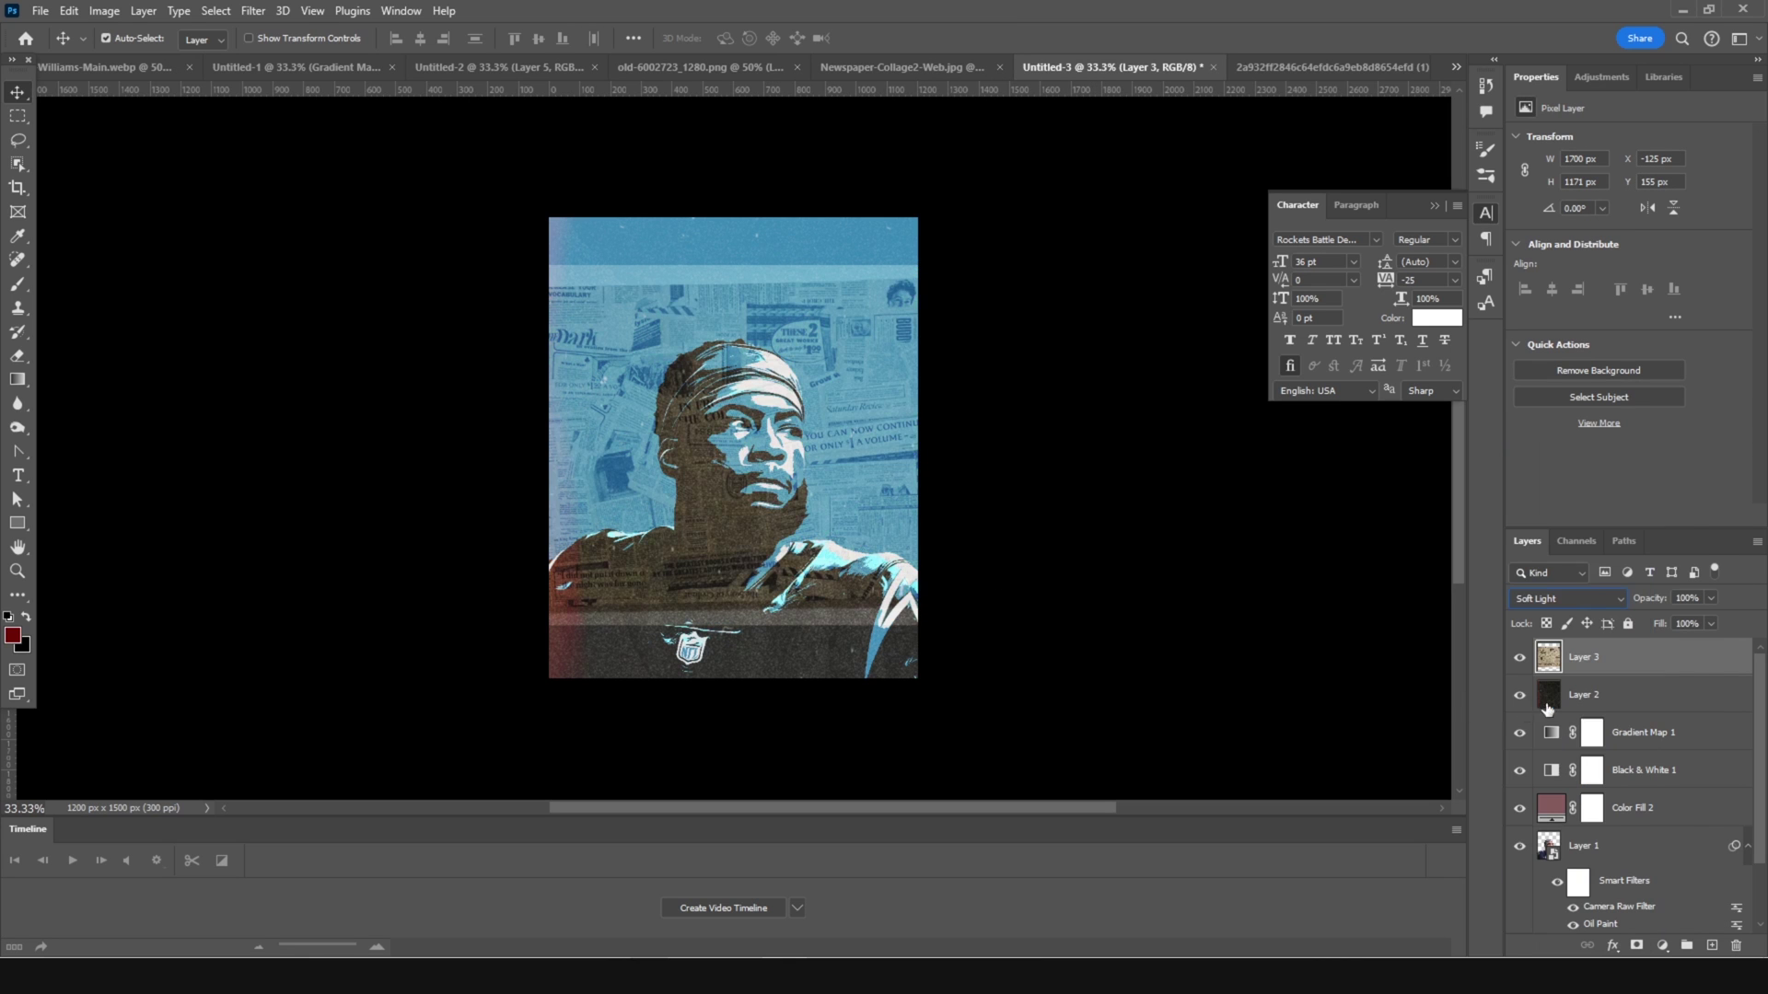
# Step: Enlarge, rotate and reposition the newspaper collage to cover the poster
pyautogui.hotkey('ctrl', 't')
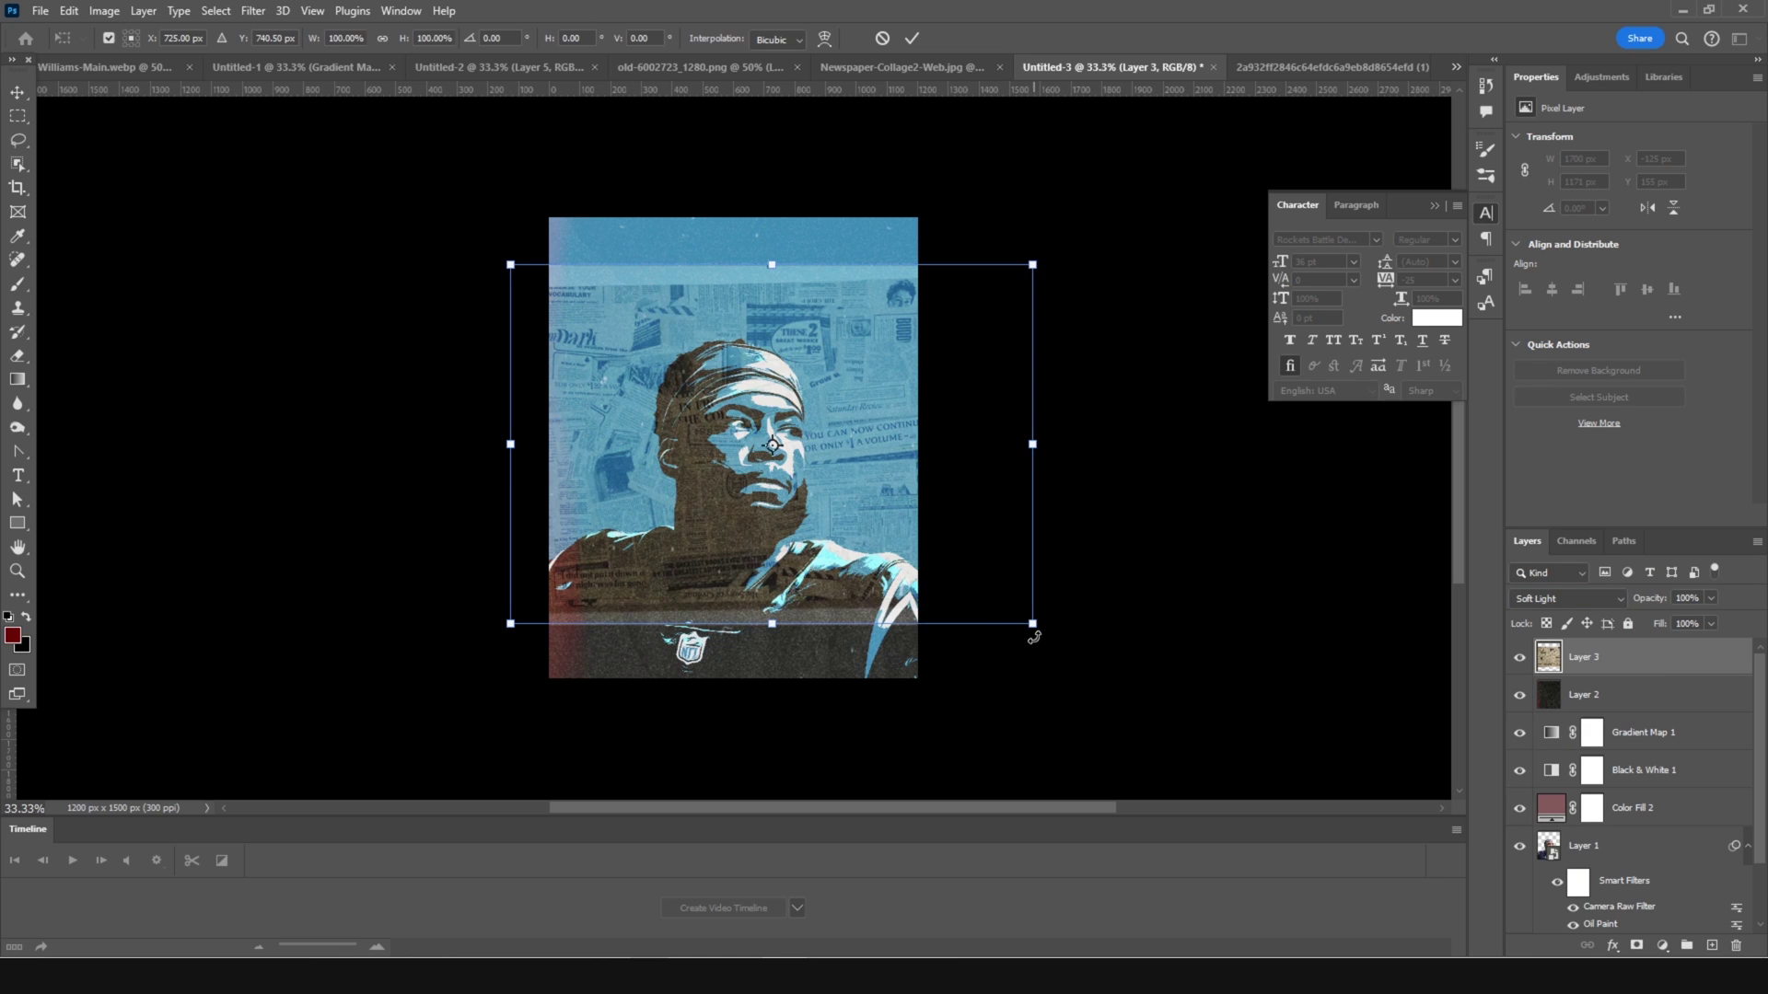
pyautogui.moveTo(1036, 625); pyautogui.dragTo(984, 243)
pyautogui.click(1127, 288)
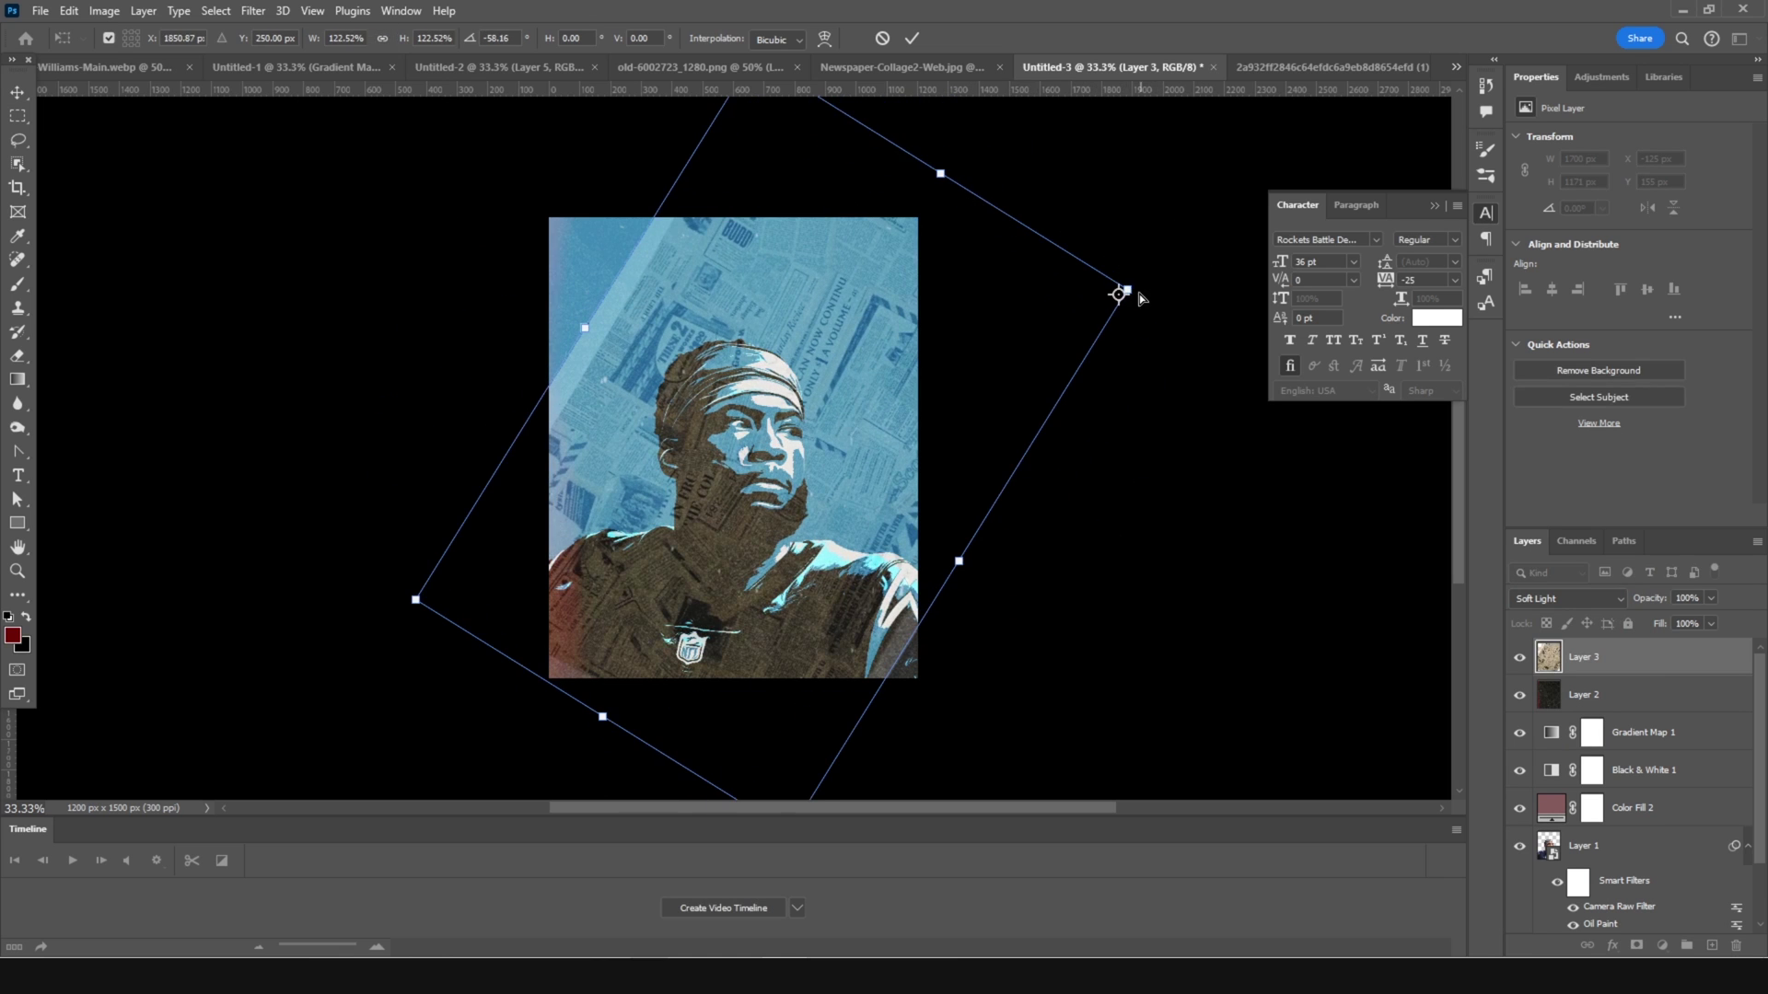
pyautogui.moveTo(1131, 287); pyautogui.dragTo(1199, 265)
pyautogui.moveTo(1247, 347); pyautogui.dragTo(1151, 184)
pyautogui.moveTo(1020, 385); pyautogui.dragTo(969, 373)
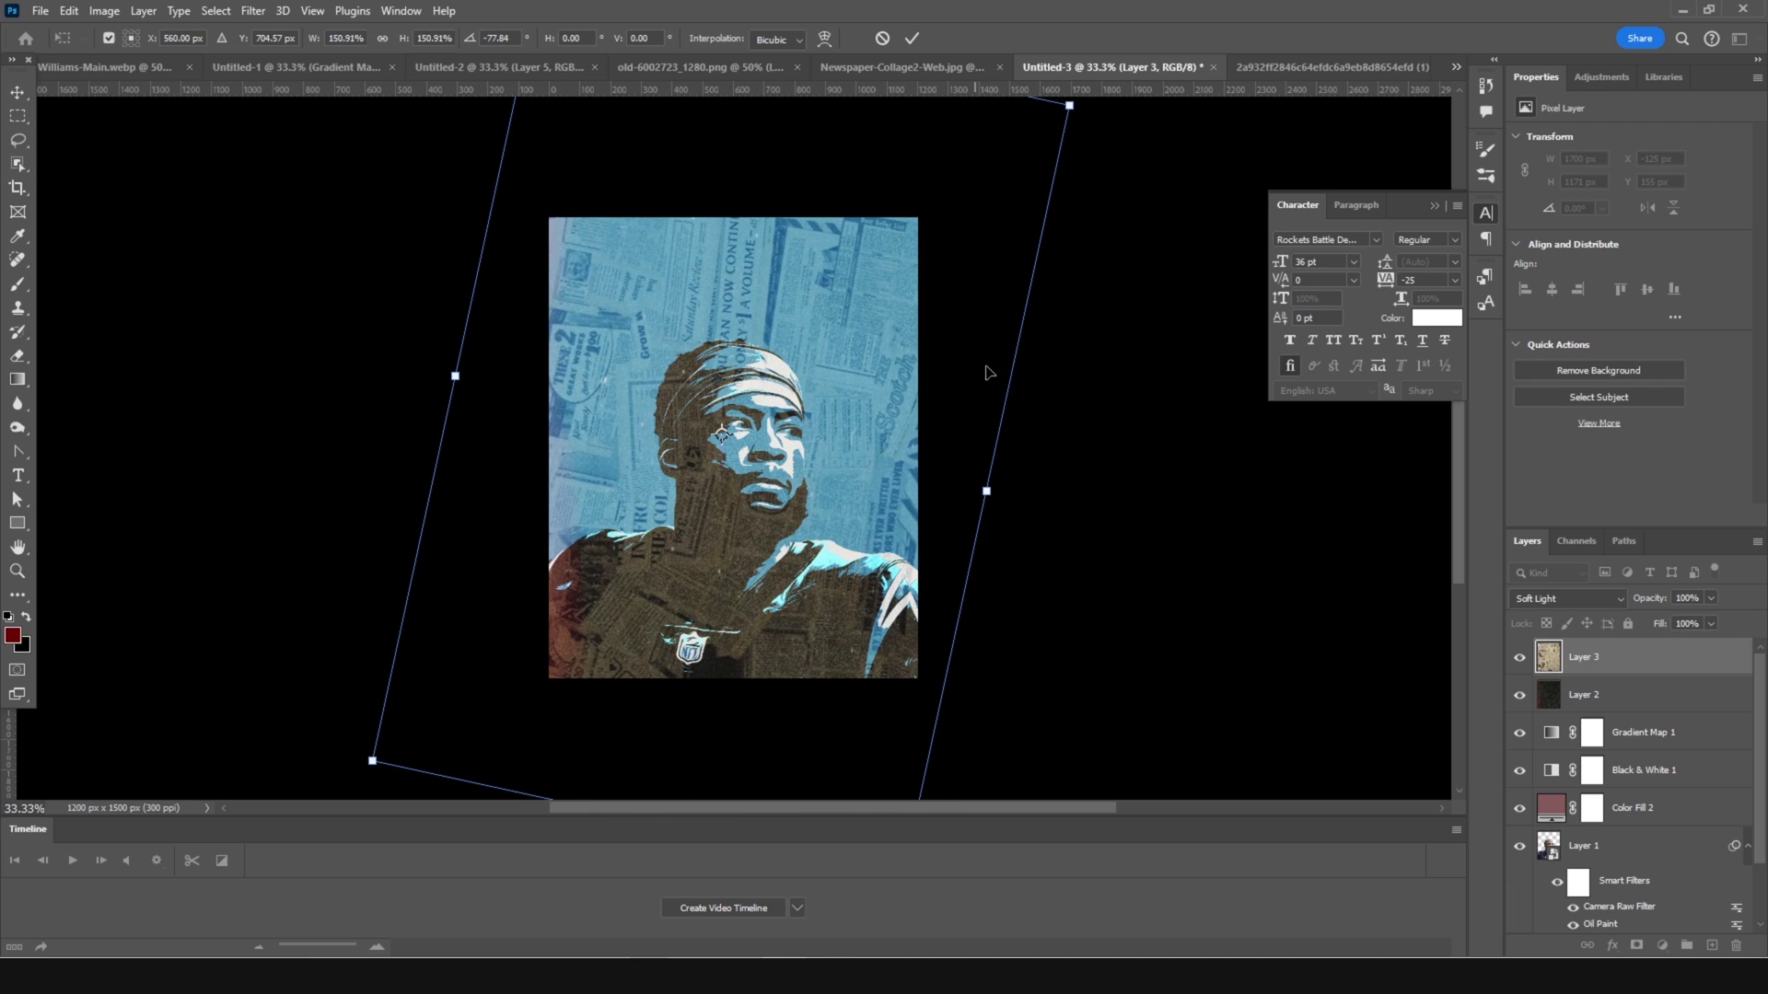
pyautogui.moveTo(1070, 104); pyautogui.dragTo(1089, 98)
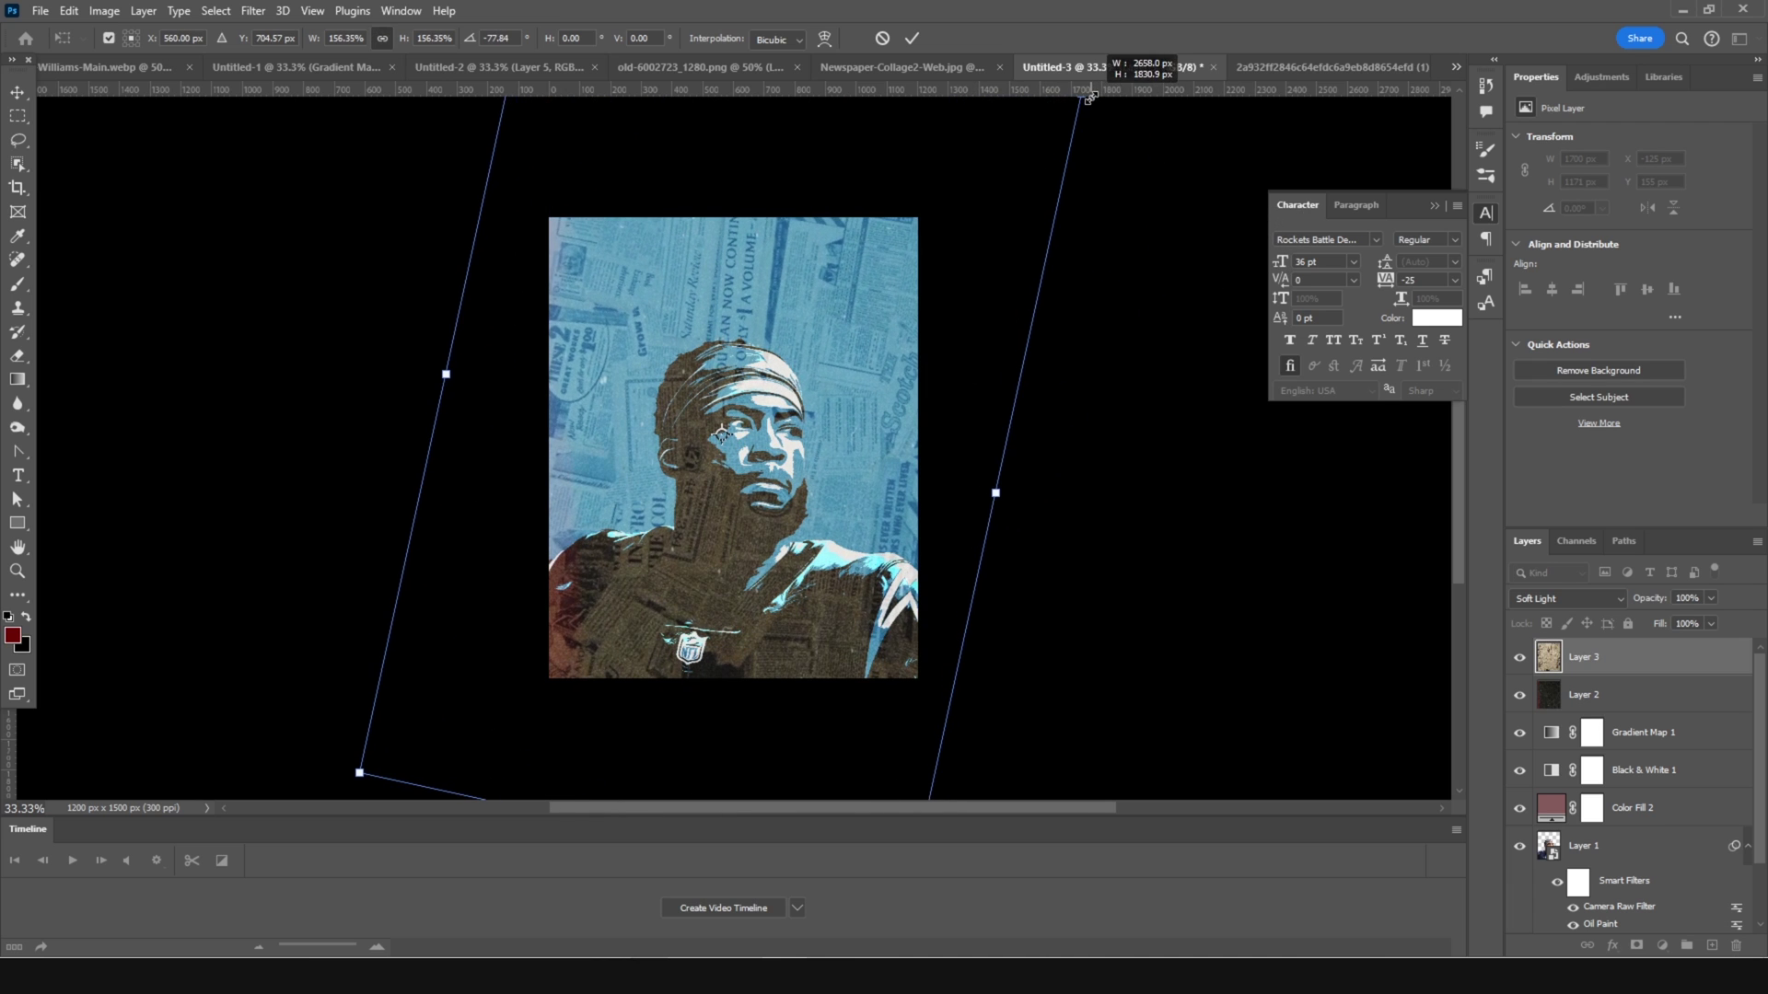
pyautogui.press('Return')
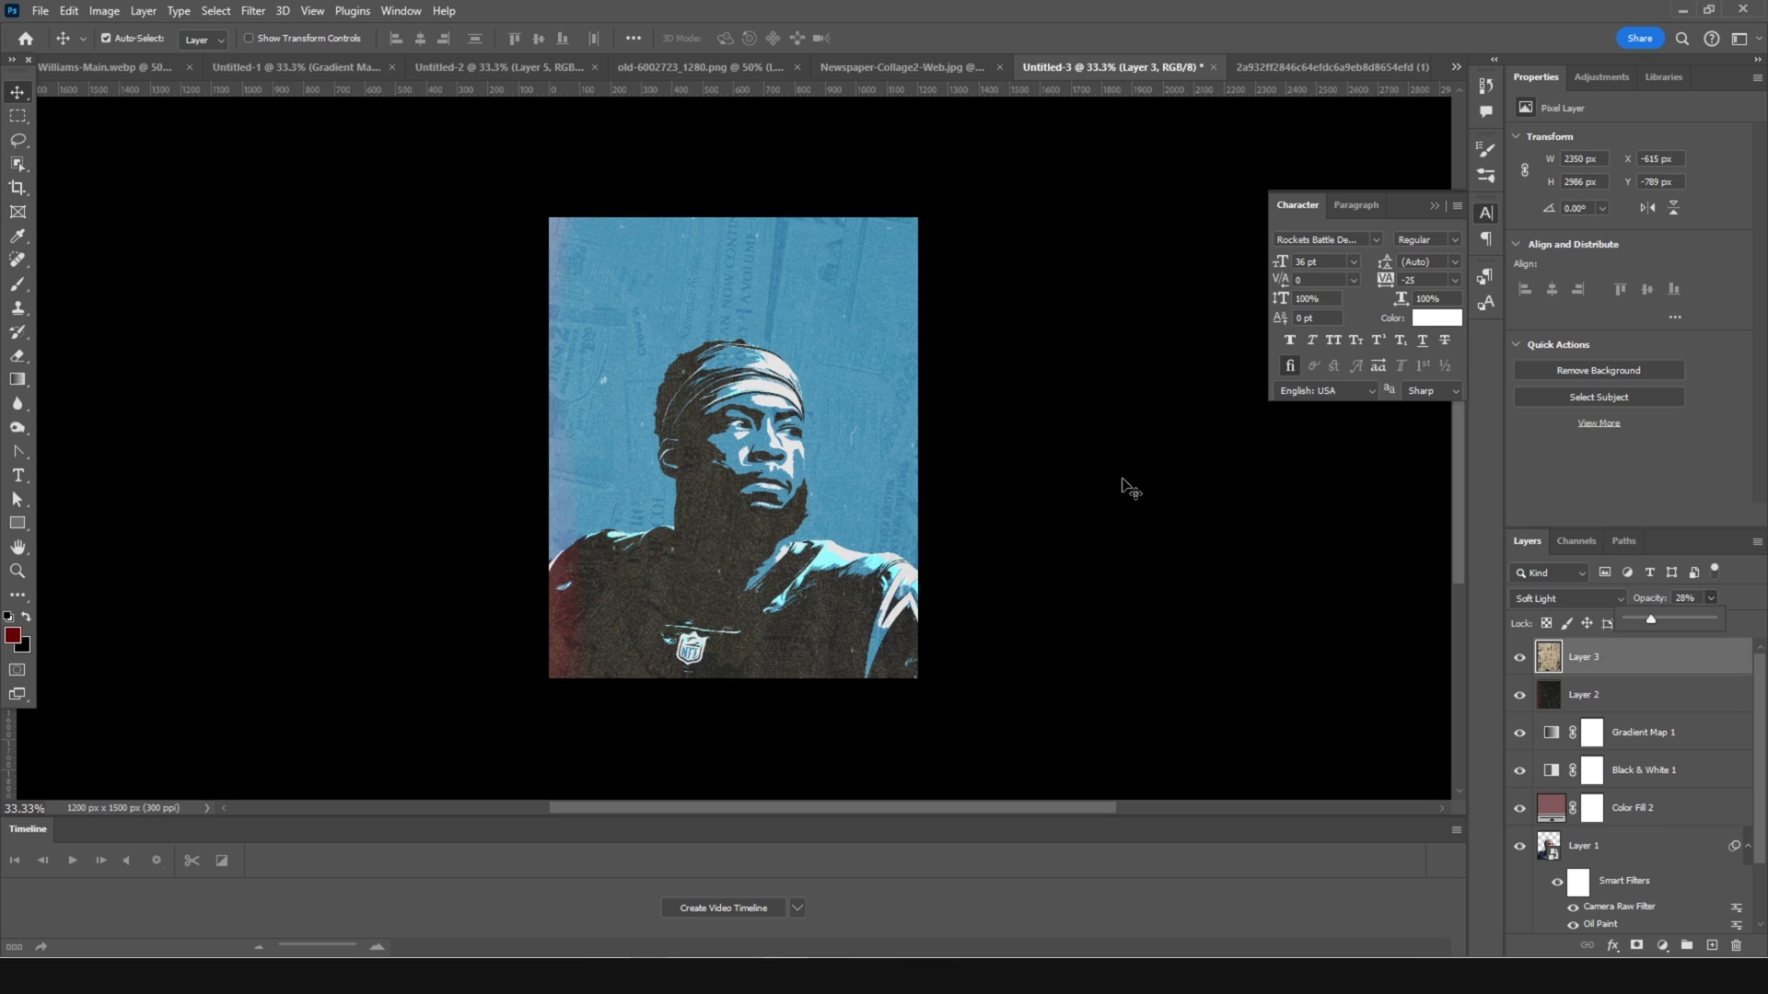
# Step: Add an NFL title text line near the top of the poster
pyautogui.press('t')
pyautogui.click(734, 299)
pyautogui.write('GAME')
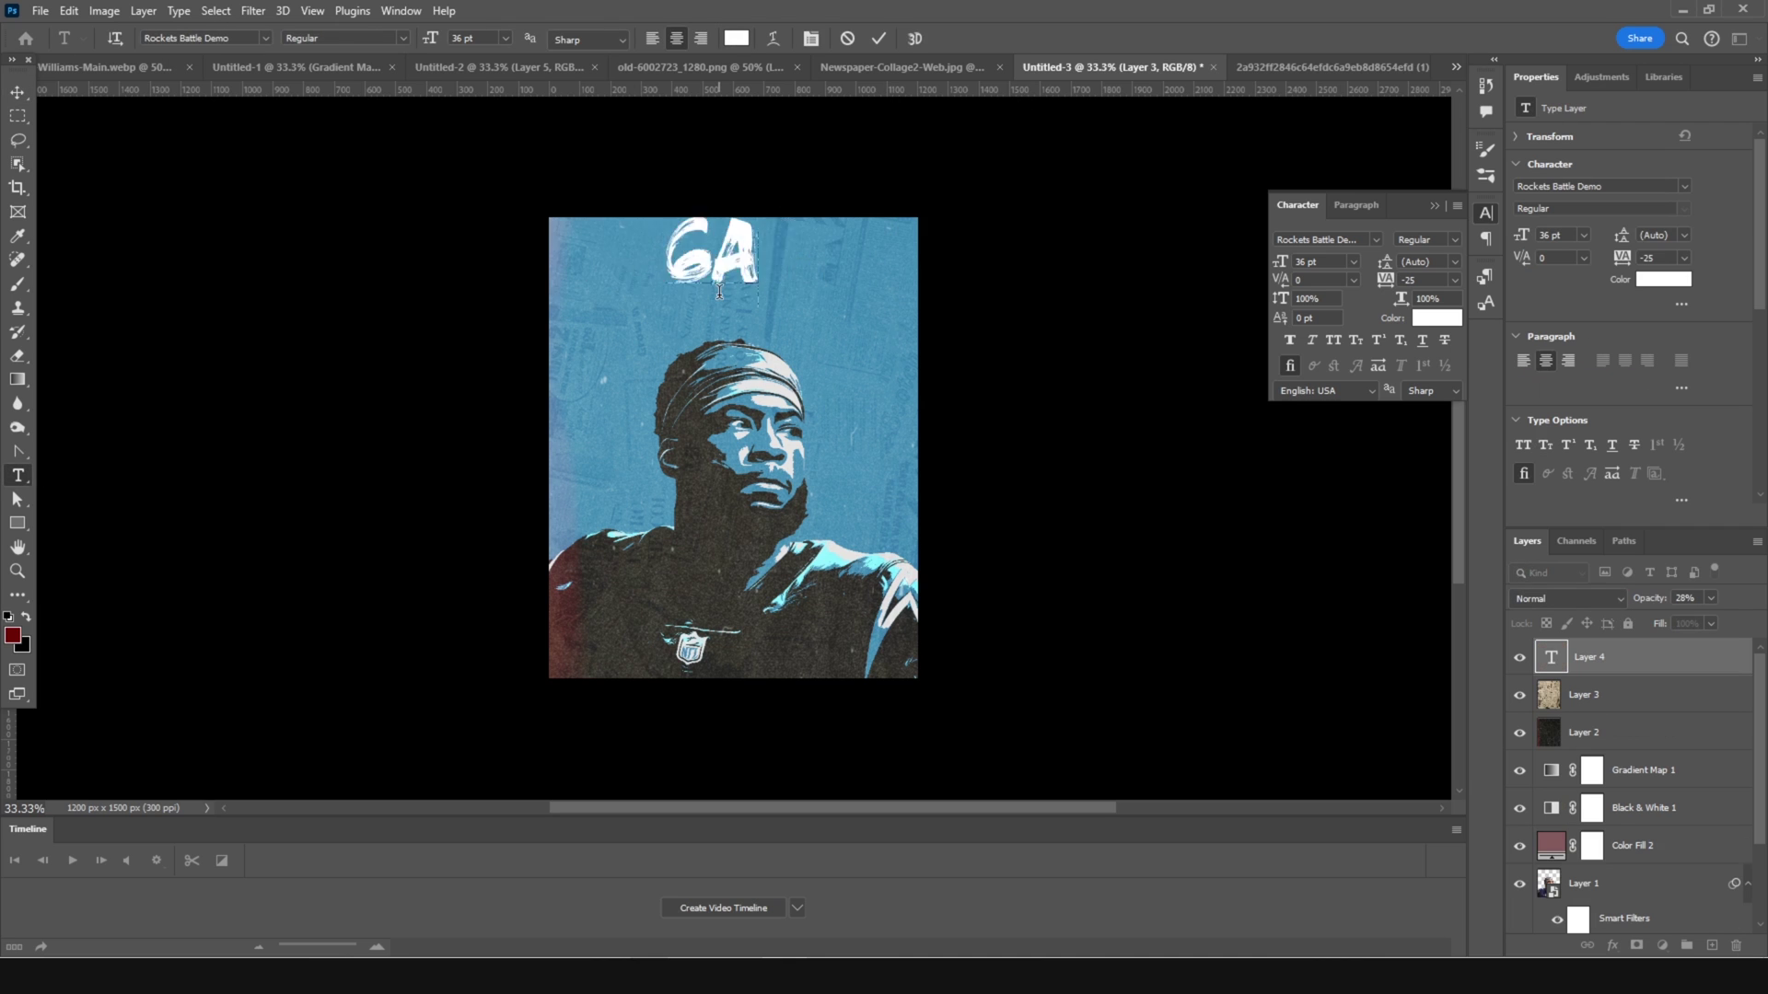
pyautogui.doubleClick(1549, 657)
pyautogui.write('NFL')
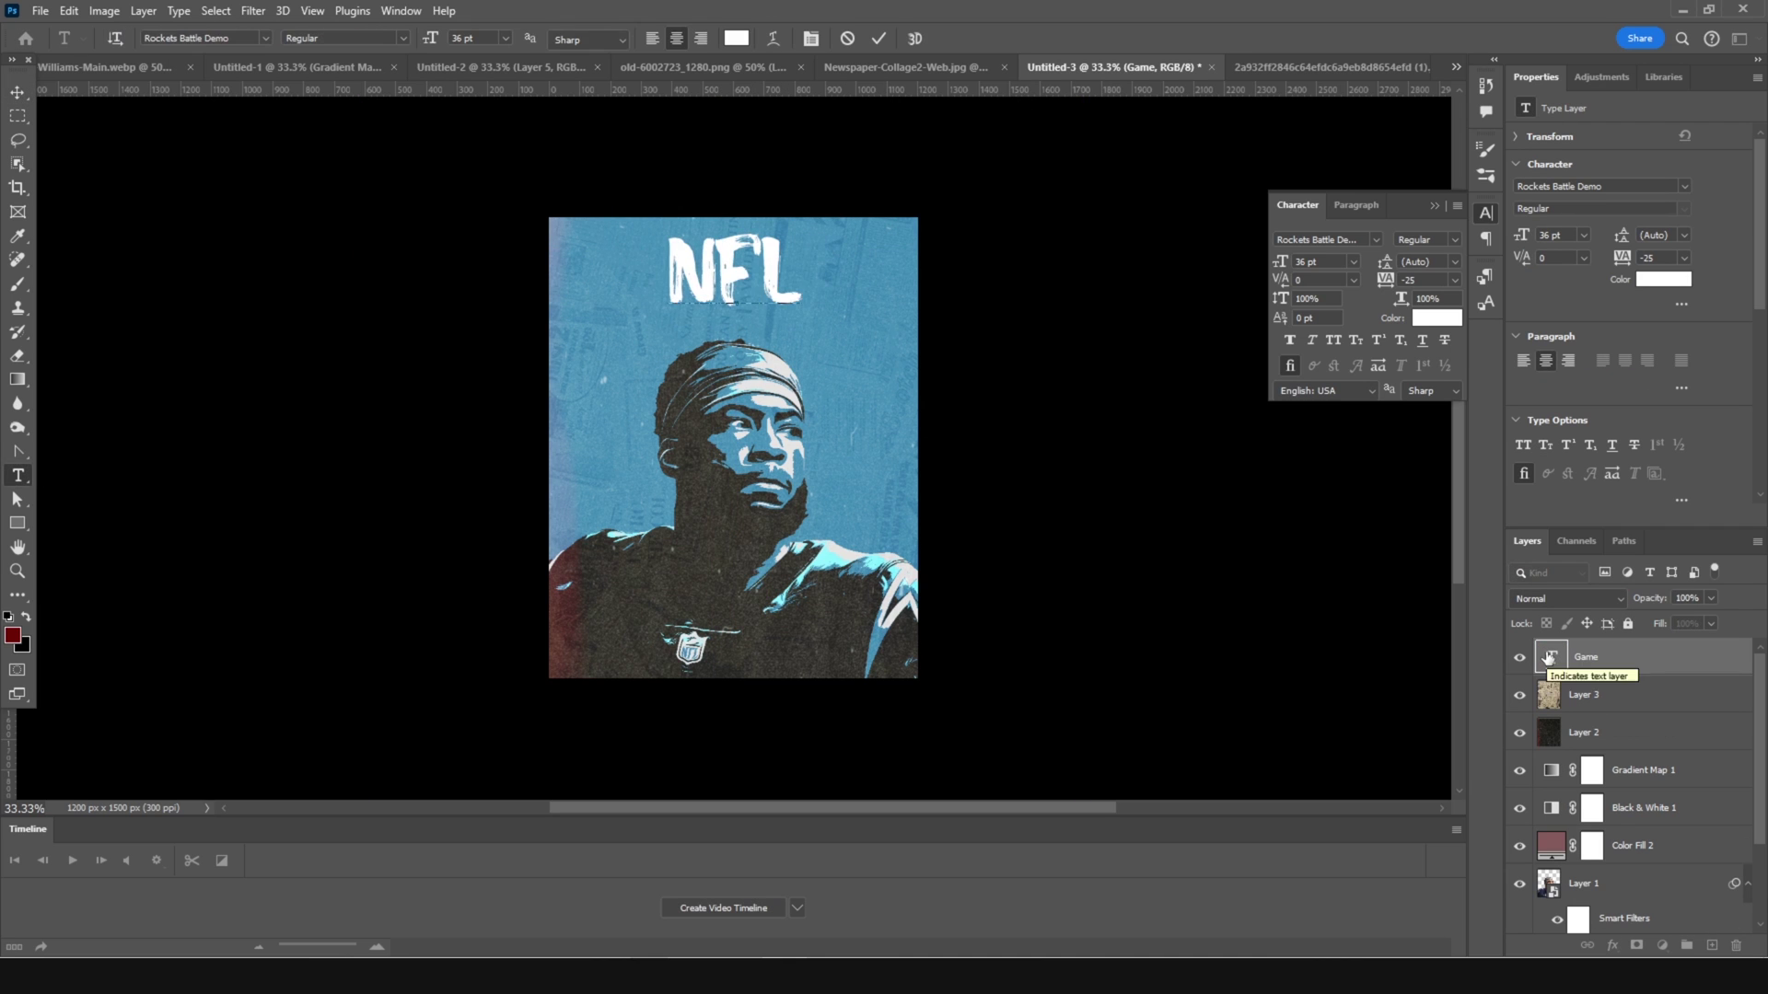
pyautogui.hotkey('ctrl', 'Return')
# Step: Duplicate the title into a smaller POSTER line below NFL, then resize both lines together
pyautogui.hotkey('ctrl', 'j')
pyautogui.doubleClick(1551, 657)
pyautogui.write('POWER')
pyautogui.hotkey('ctrl', 'Return')
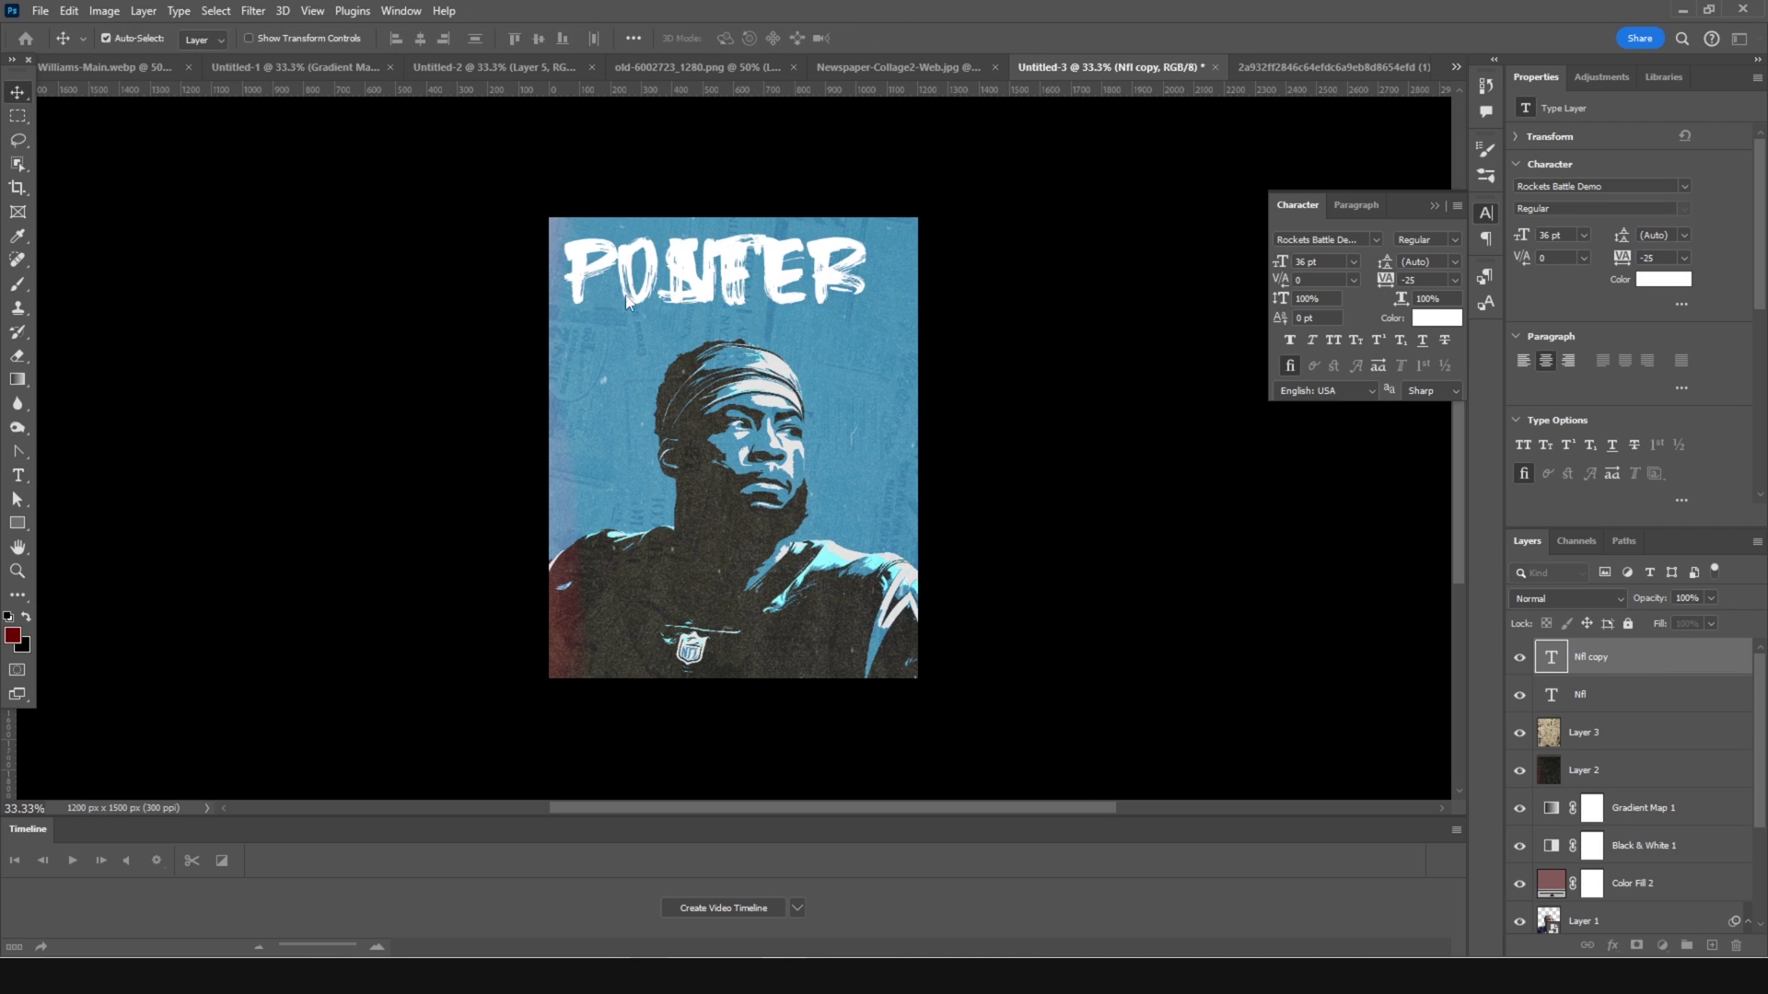
pyautogui.moveTo(728, 271); pyautogui.dragTo(727, 327)
pyautogui.moveTo(884, 361); pyautogui.dragTo(829, 364)
pyautogui.hotkey('ctrl', 't')
pyautogui.press('Return')
# Step: Type a two-line DESIGN TUTORIAL / STUDIO caption near the poster bottom
pyautogui.press('t')
pyautogui.click(635, 667)
pyautogui.write('DESIGN TUTORIAL')
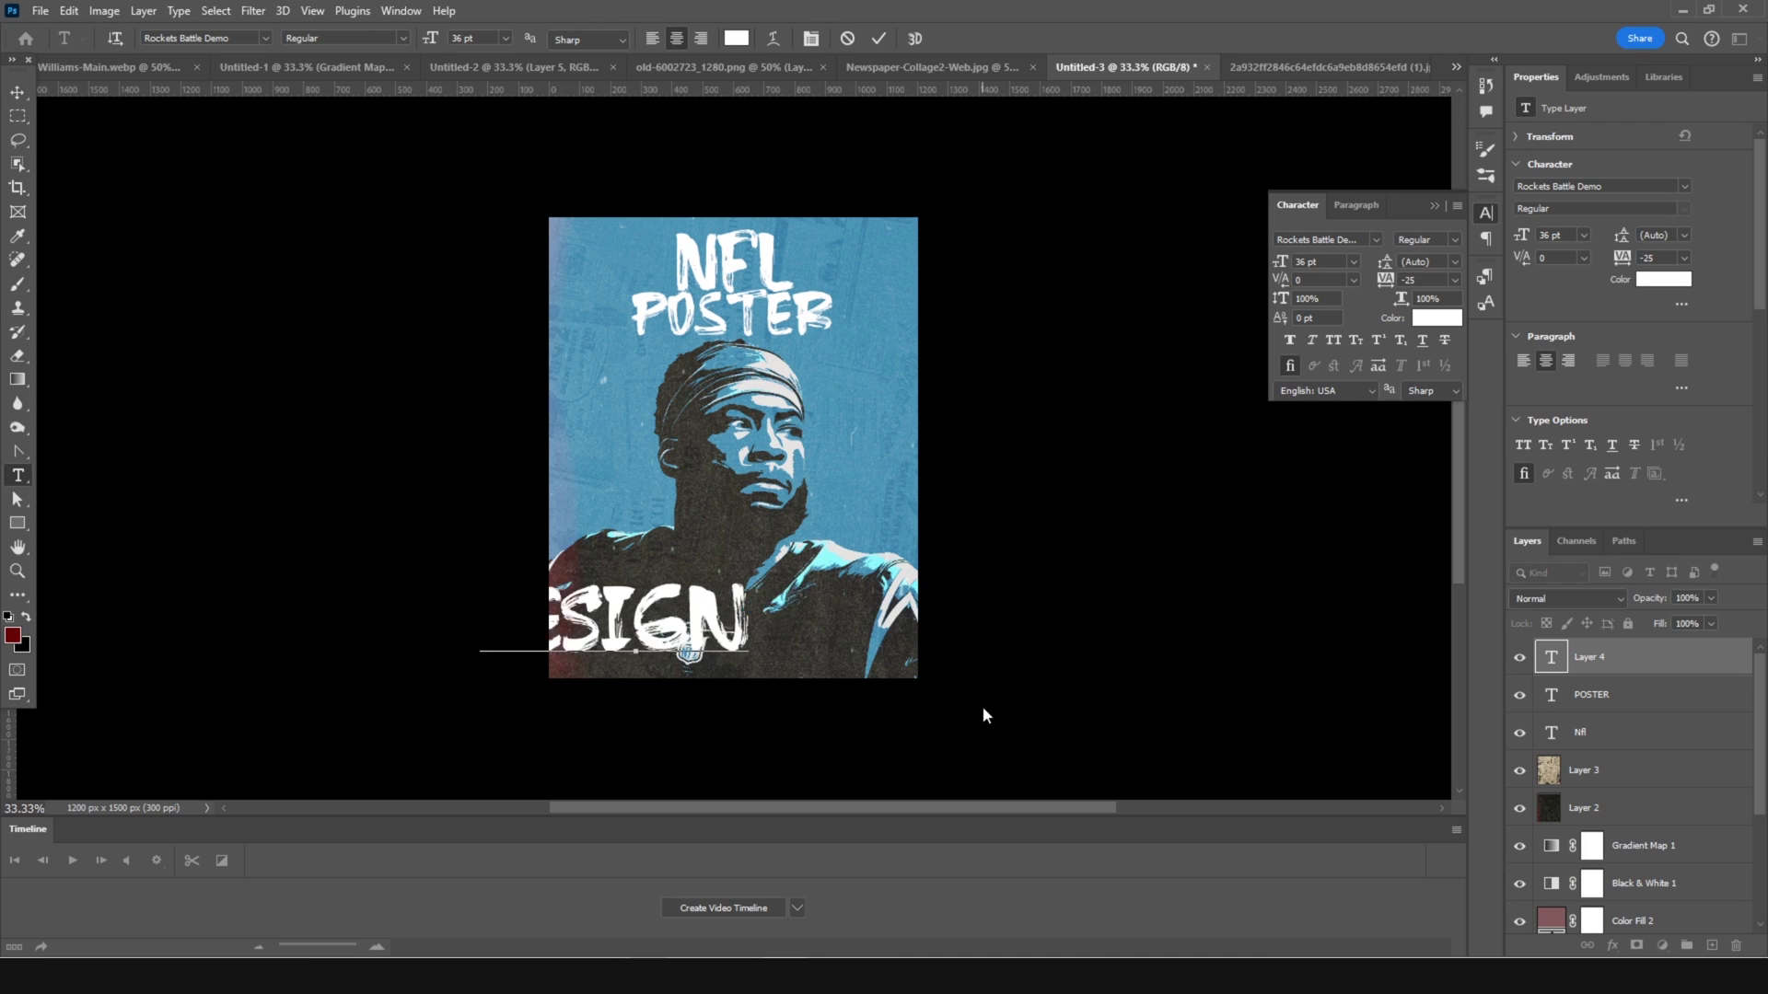
pyautogui.press('Return')
pyautogui.write('DREAM STUDIO')
# Step: Set the caption to Poppins at 15 pt and centre it near the poster bottom
pyautogui.hotkey('ctrl', 'a')
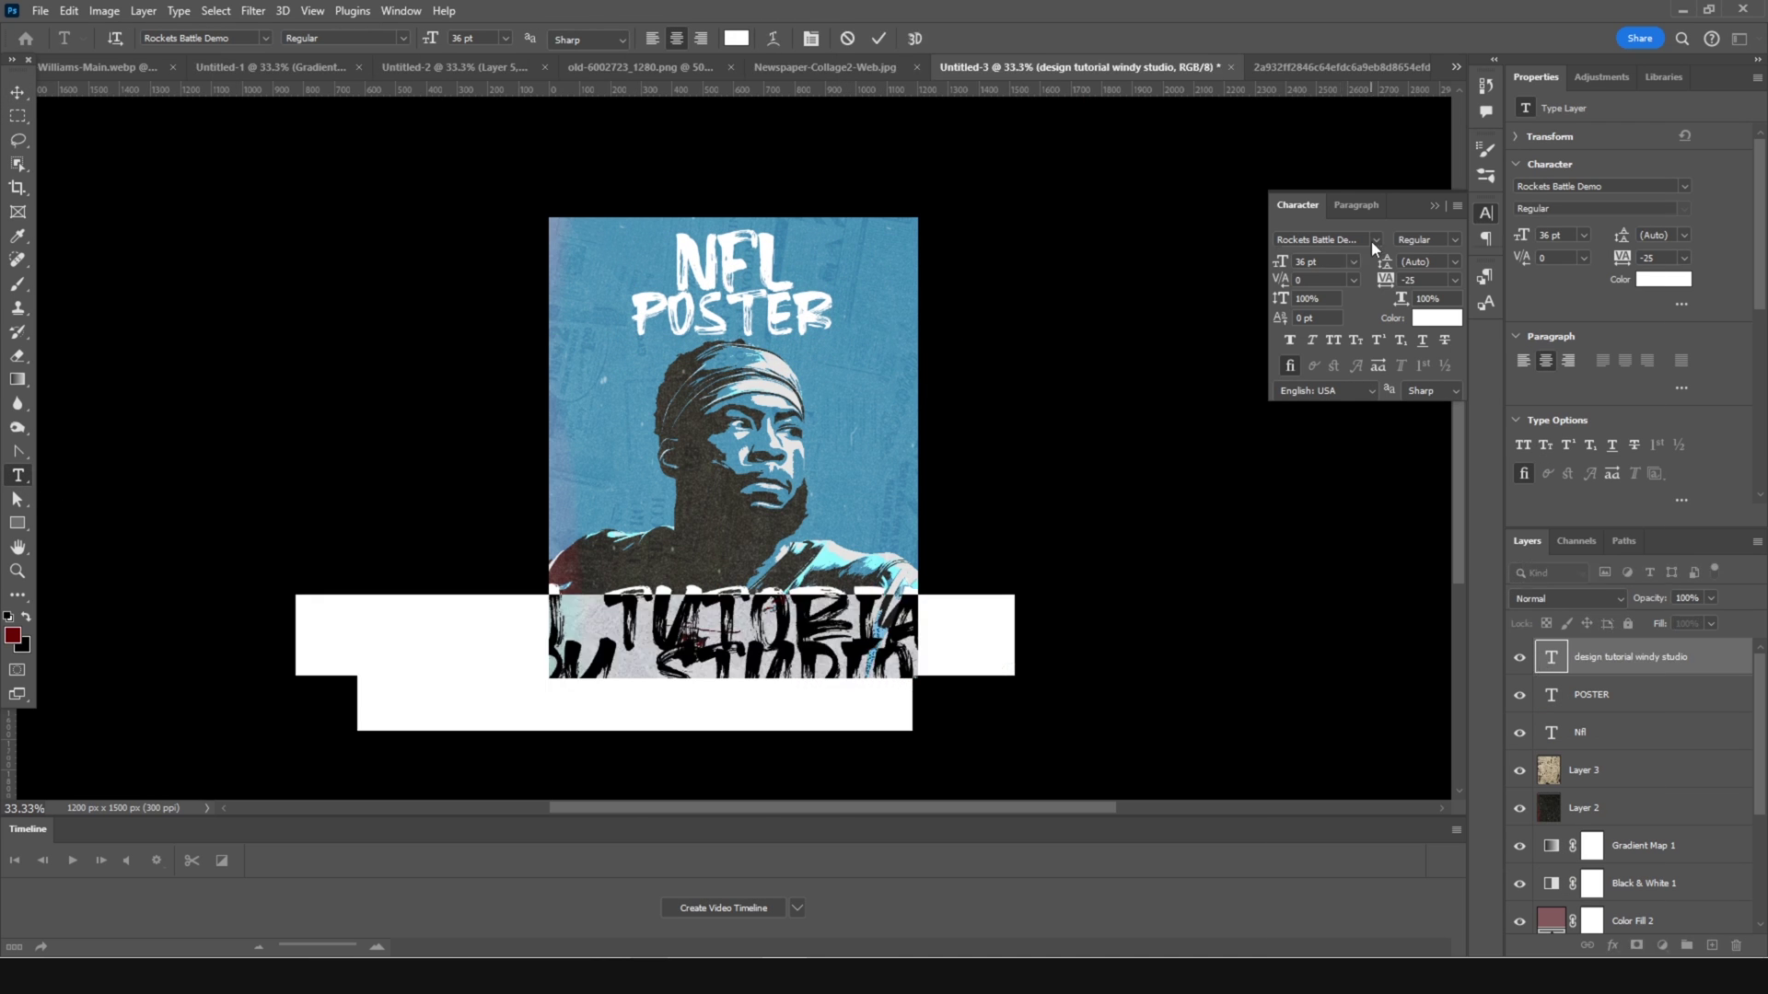
pyautogui.click(1376, 239)
pyautogui.scroll(1, 1648, 316)
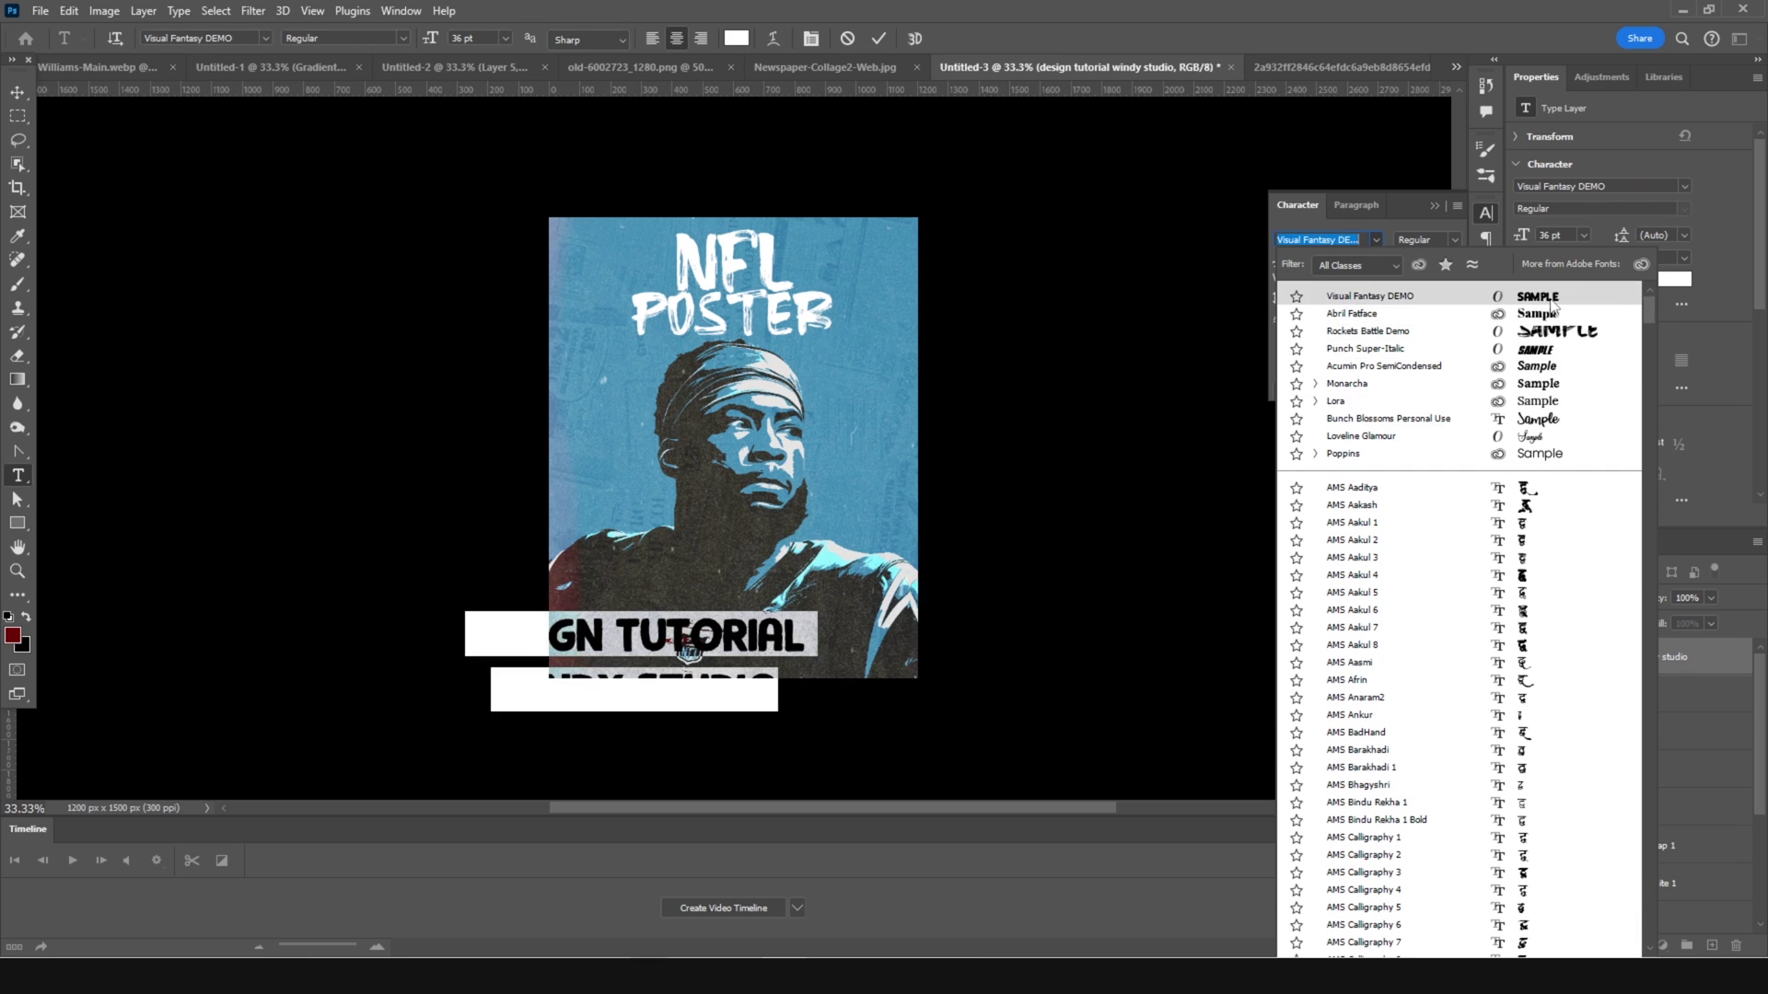
pyautogui.click(1343, 453)
pyautogui.press('Tab')
pyautogui.press('Tab')
pyautogui.write('15')
pyautogui.press('Return')
pyautogui.hotkey('ctrl', 'Return')
pyautogui.press('v')
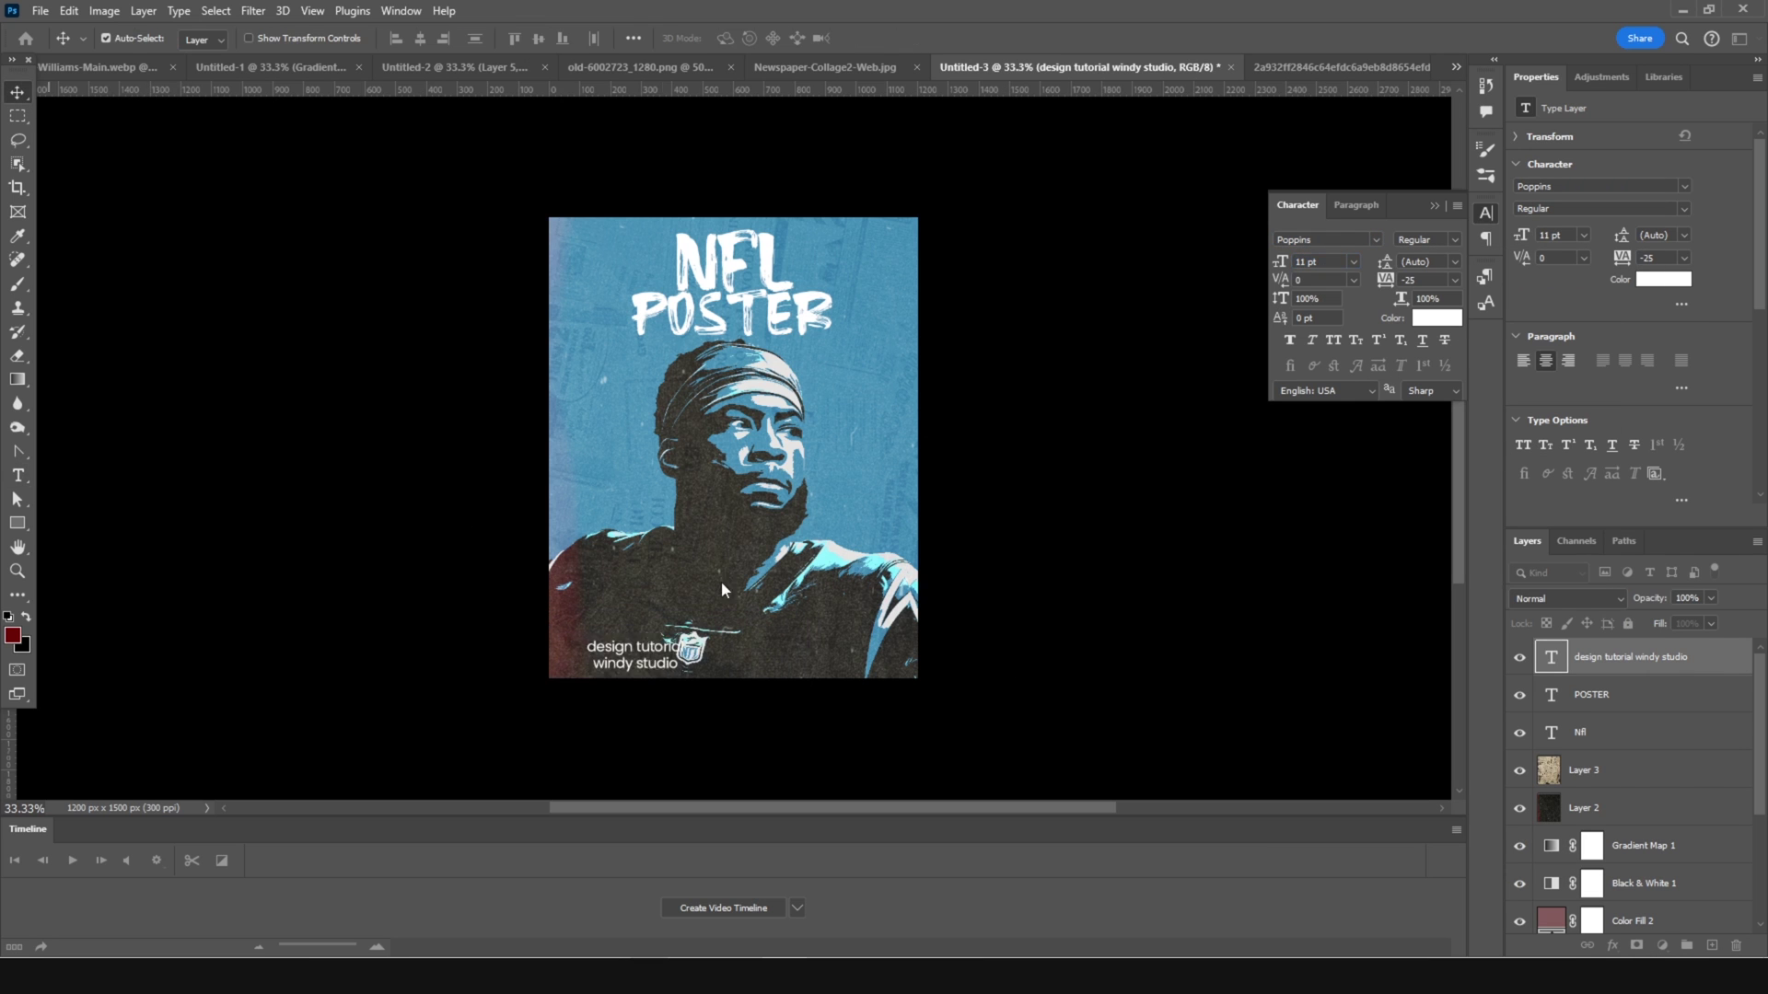
pyautogui.moveTo(612, 656); pyautogui.dragTo(690, 649)
# Step: Add a new empty layer above Color Fill 2 and set the brush colour to black
pyautogui.click(690, 649)
pyautogui.click(1631, 921)
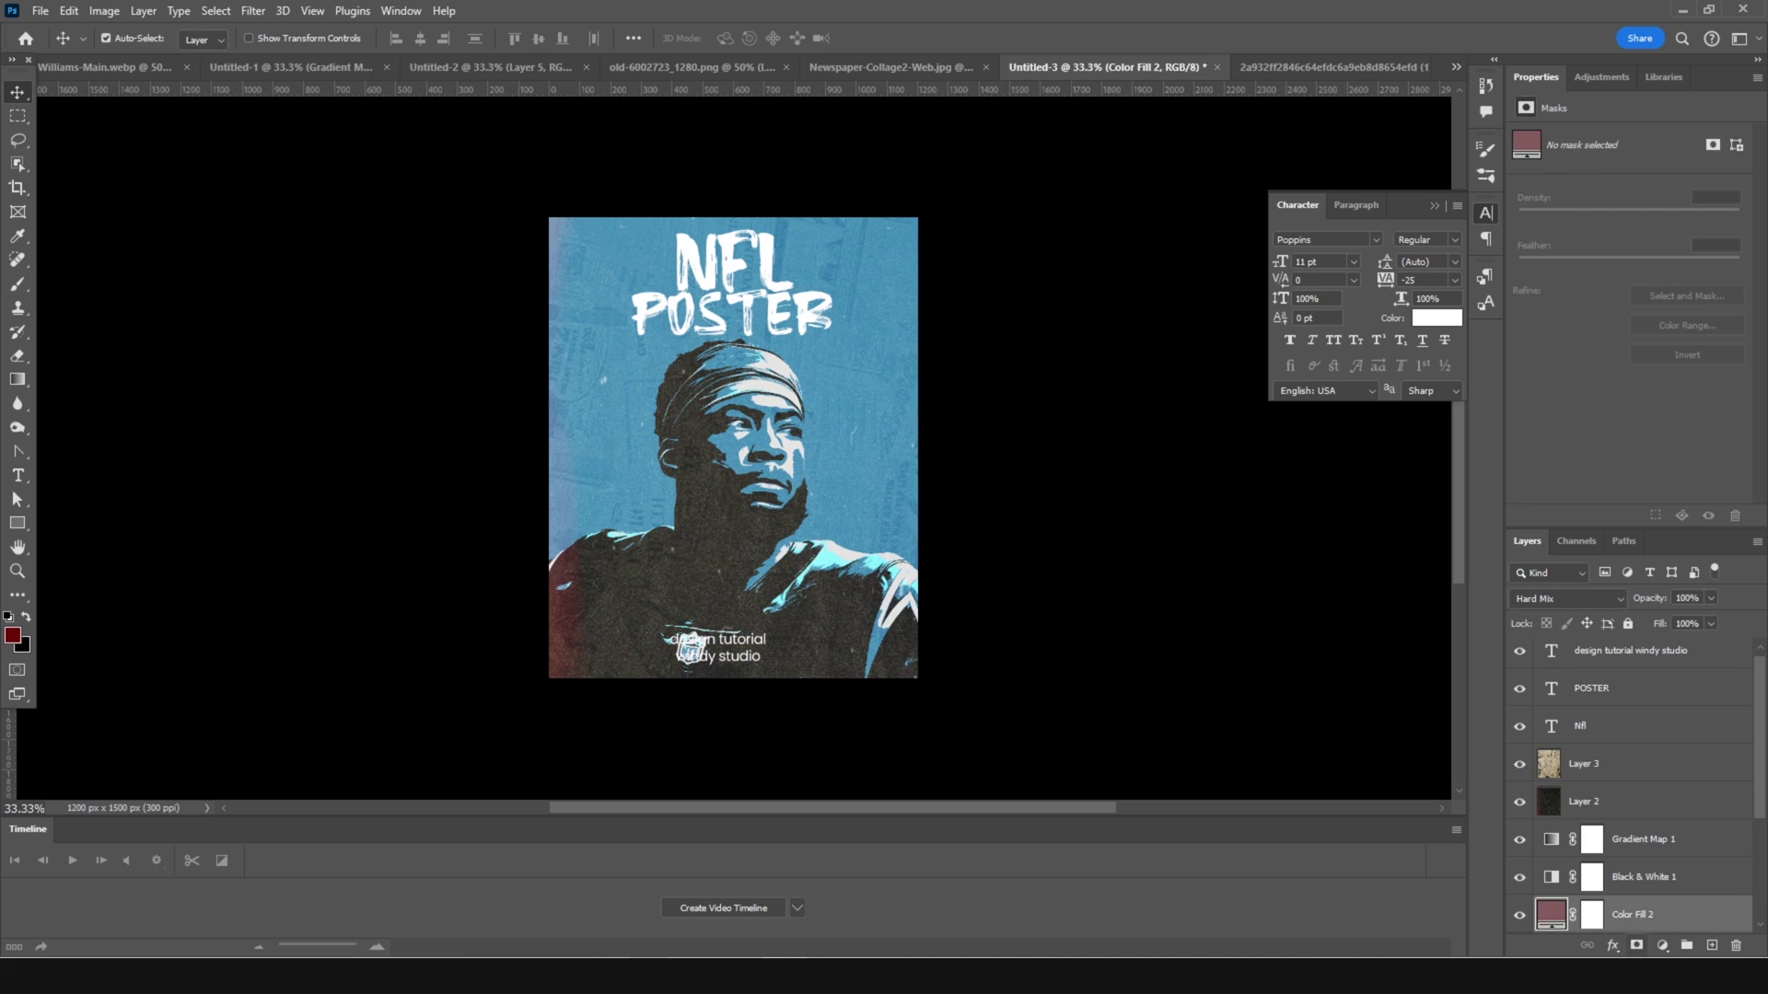
pyautogui.click(1711, 945)
pyautogui.press('b')
pyautogui.click(13, 634)
pyautogui.click(1160, 698)
pyautogui.click(1484, 454)
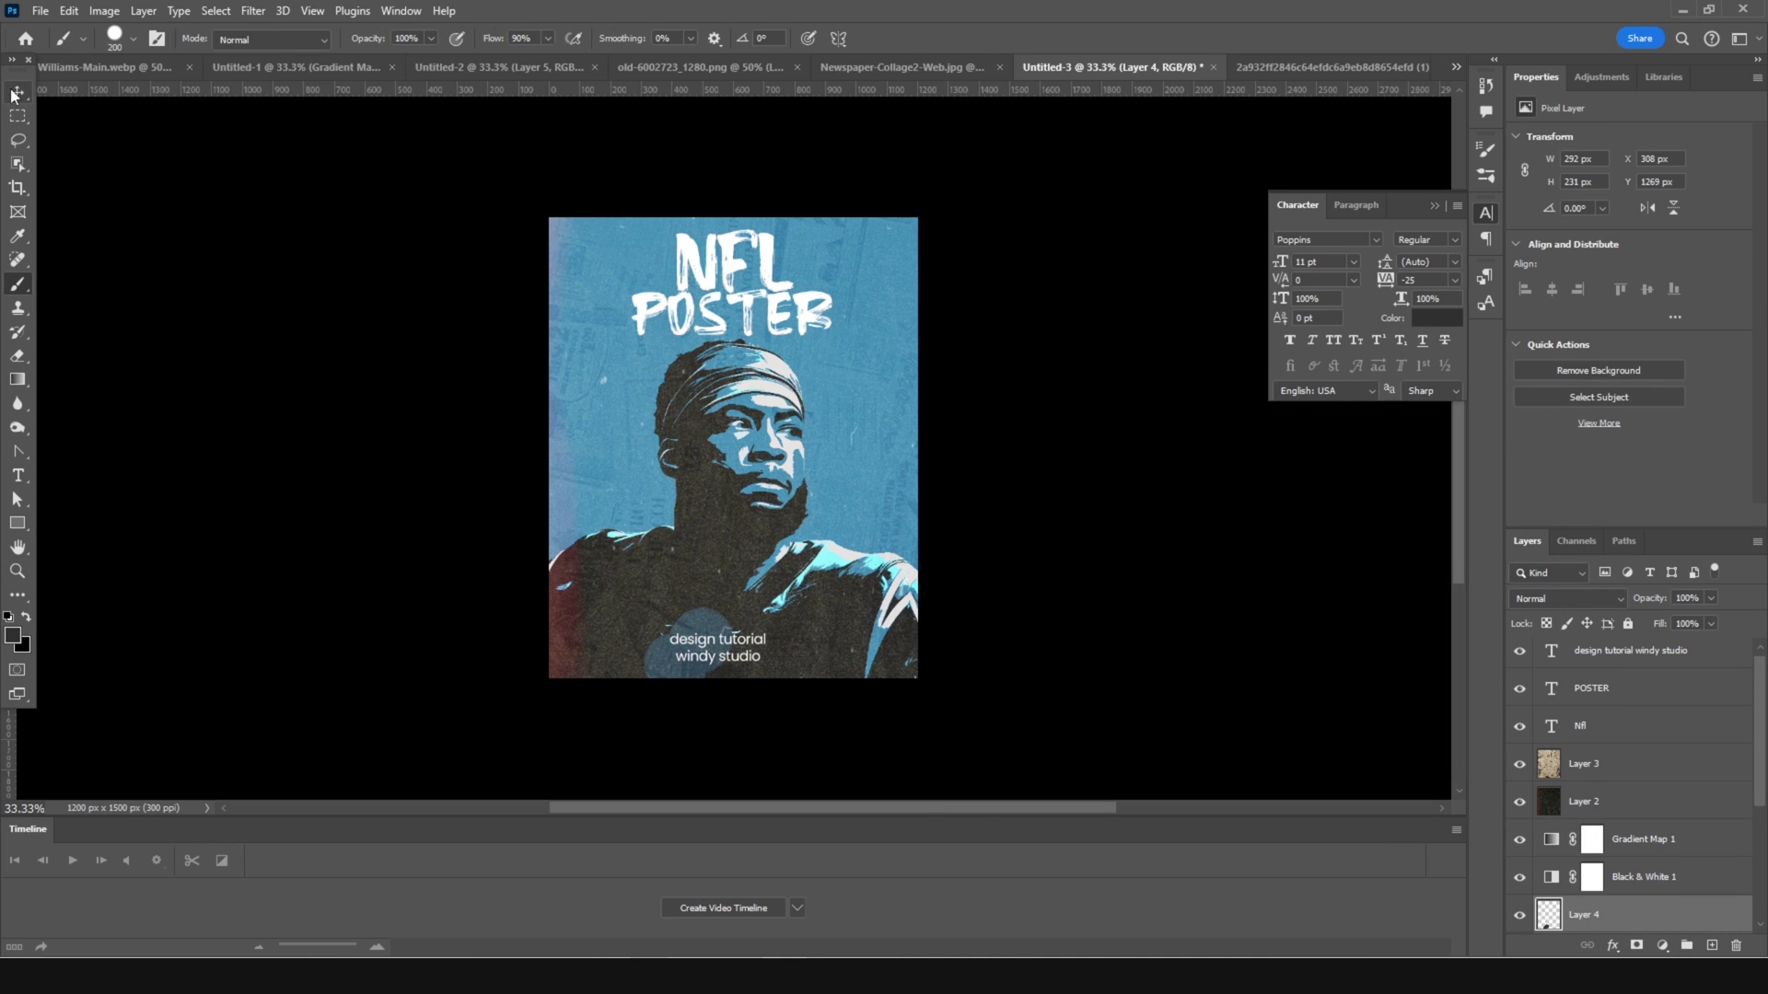
# Step: Add 'Photoshop' to the caption, make it all caps at 8 pt, and nudge it lower
pyautogui.press('t')
pyautogui.click(669, 639)
pyautogui.write('Photoshop')
pyautogui.hotkey('ctrl', 'Return')
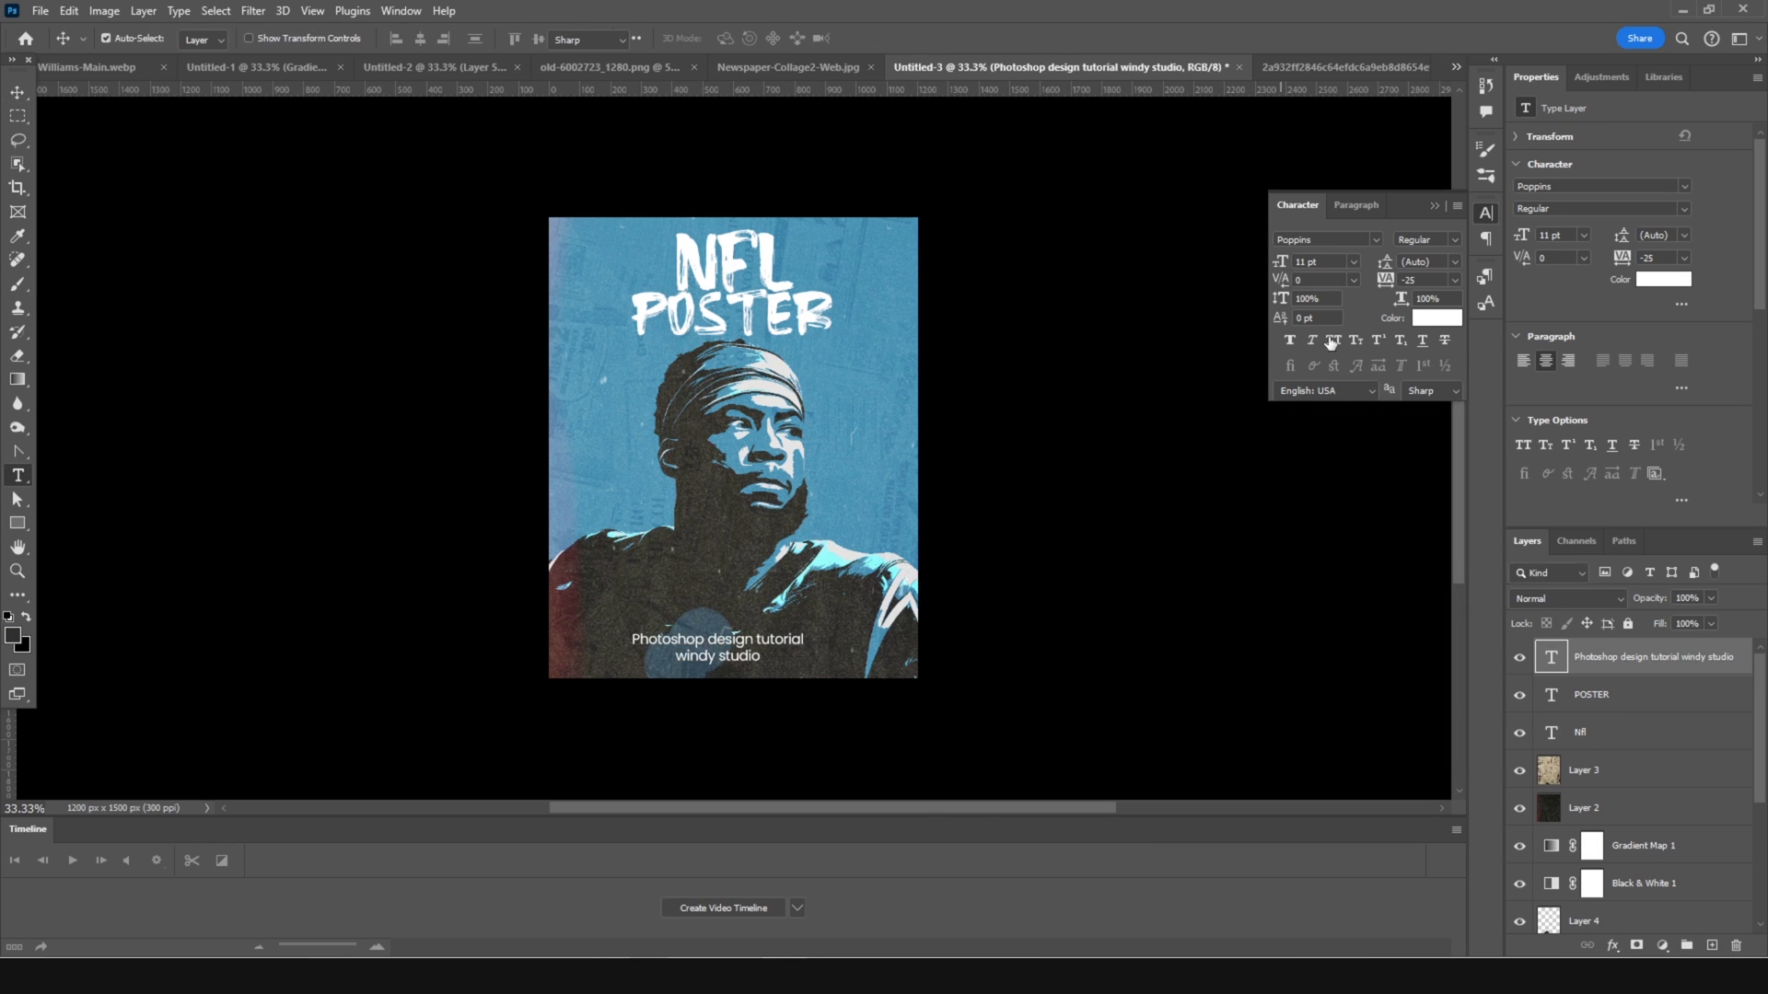
pyautogui.hotkey('ctrl', 'shift', 'k')
pyautogui.hotkey('ctrl', 'shift', ',')
pyautogui.hotkey('ctrl', 'shift', ',')
pyautogui.hotkey('ctrl', 'shift', ',')
pyautogui.press('v')
pyautogui.moveTo(761, 646); pyautogui.dragTo(764, 654)
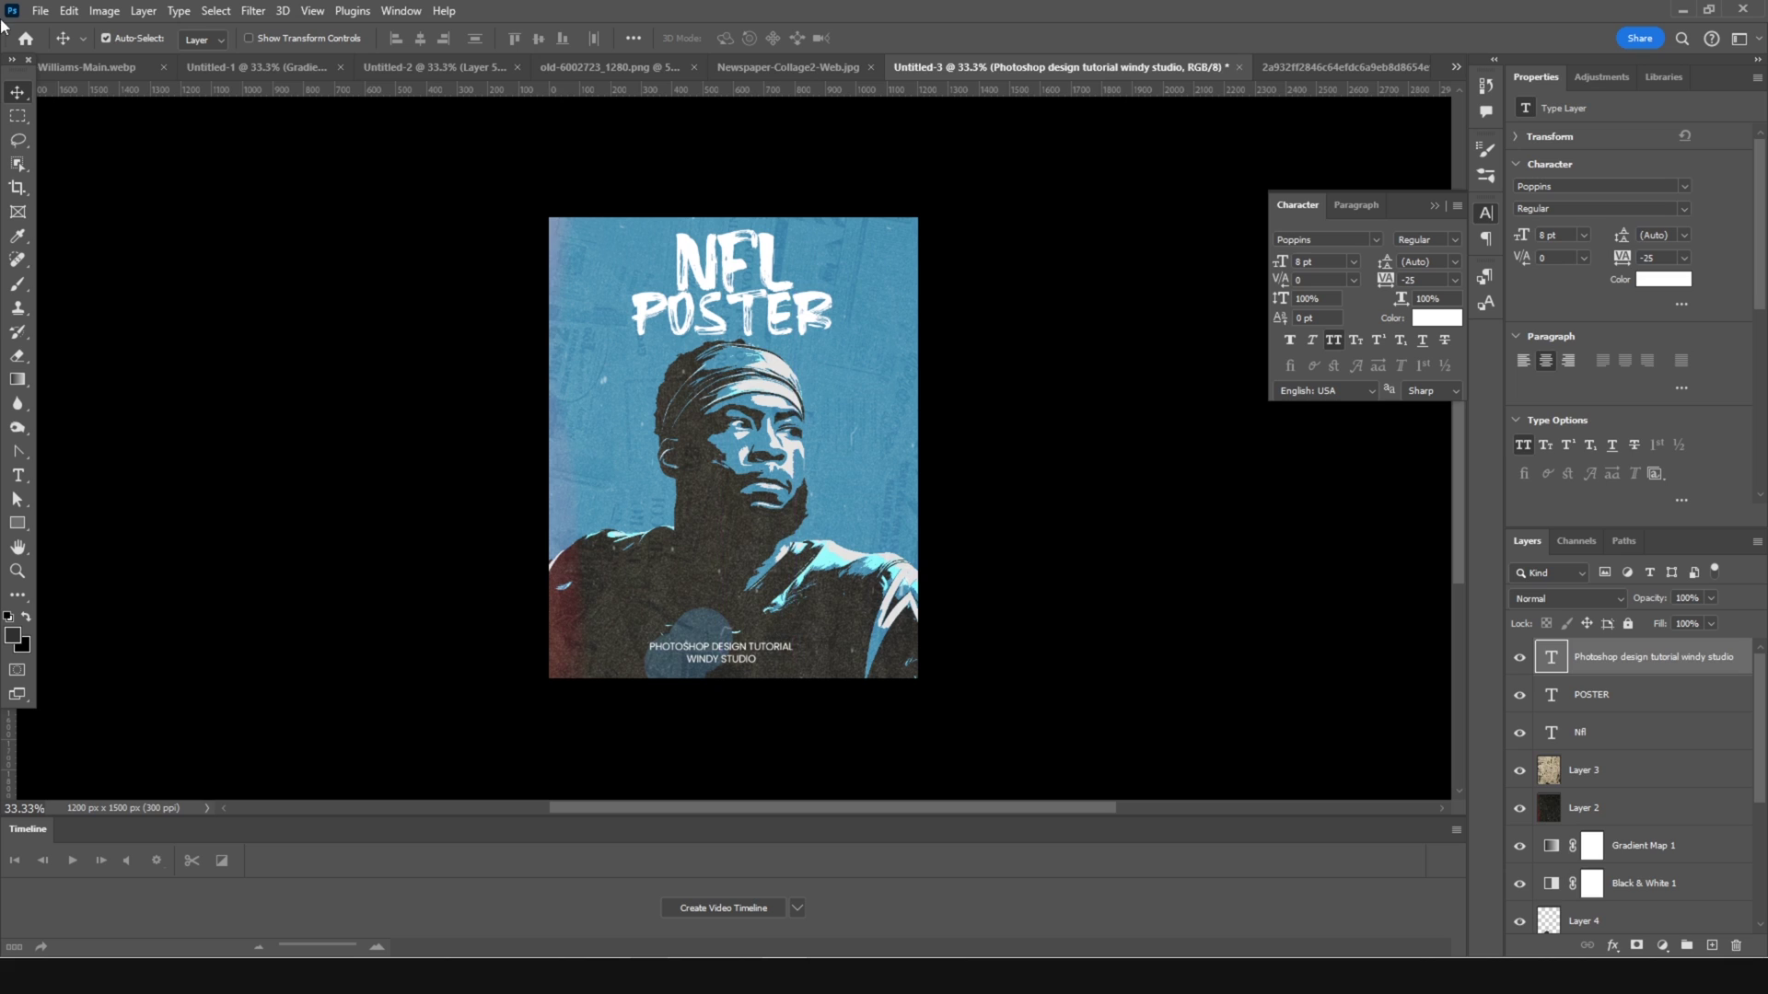
pyautogui.scroll(-3, 1629, 828)
pyautogui.click(1631, 839)
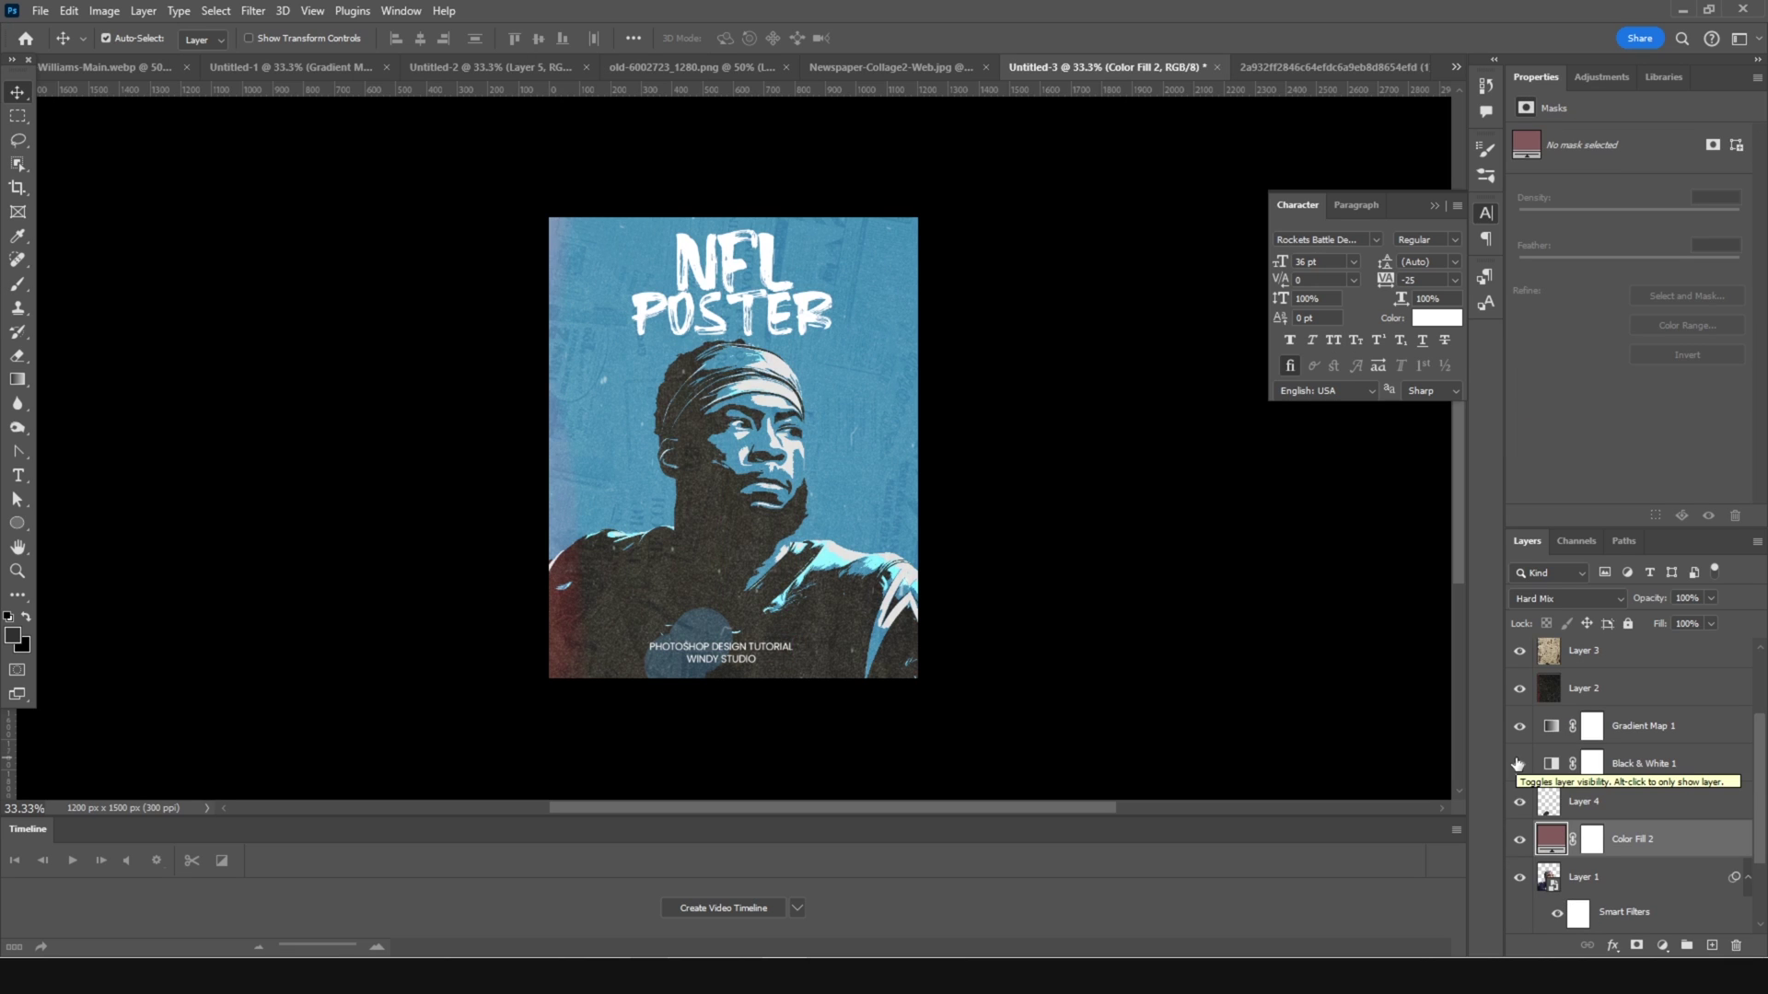